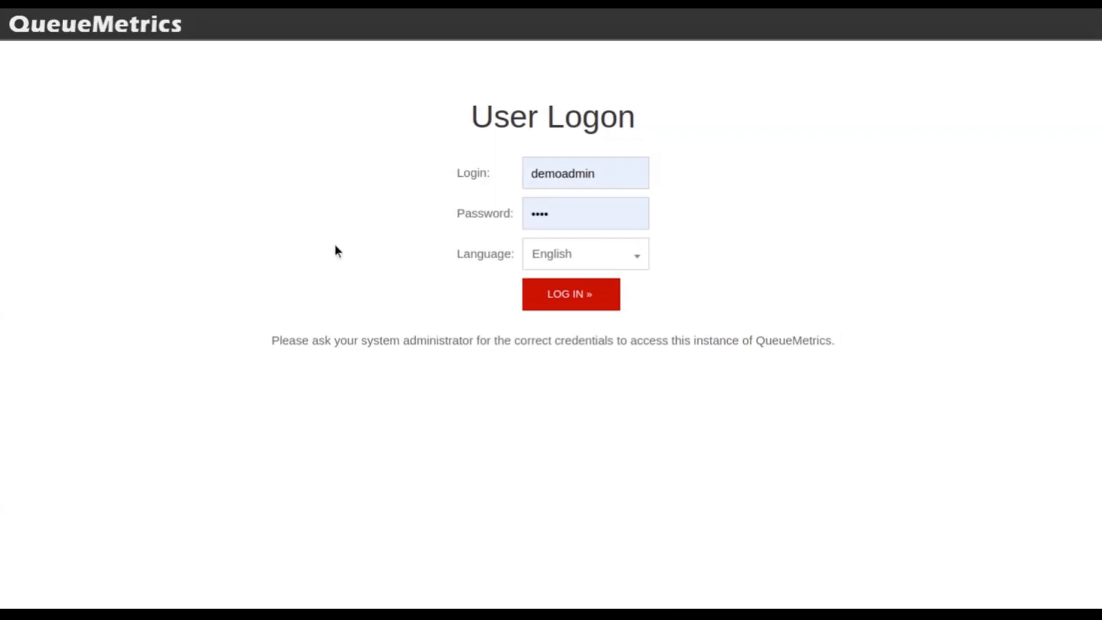
Log in as administrator to reach the home dashboard with Reports, Realtime, Wallboards and News tiles.
left_click(550, 301)
scroll(689, 246, "down", 3)
scroll(666, 237, "up", 3)
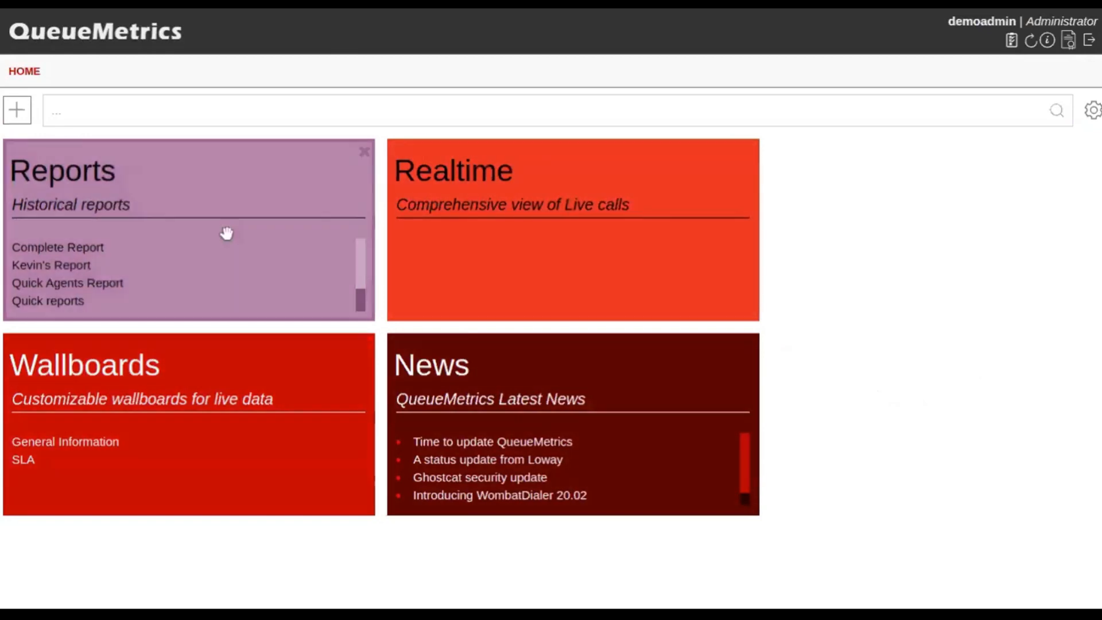
scroll(918, 238, "down", 3)
scroll(919, 237, "up", 3)
scroll(149, 194, "down", 2)
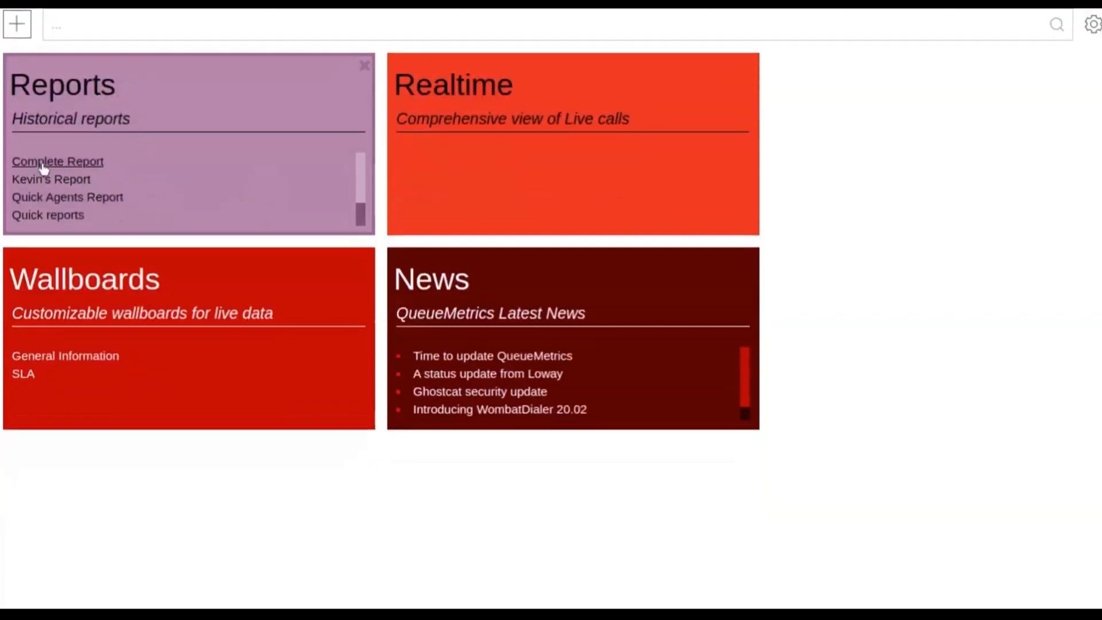
scroll(31, 200, "down", 2)
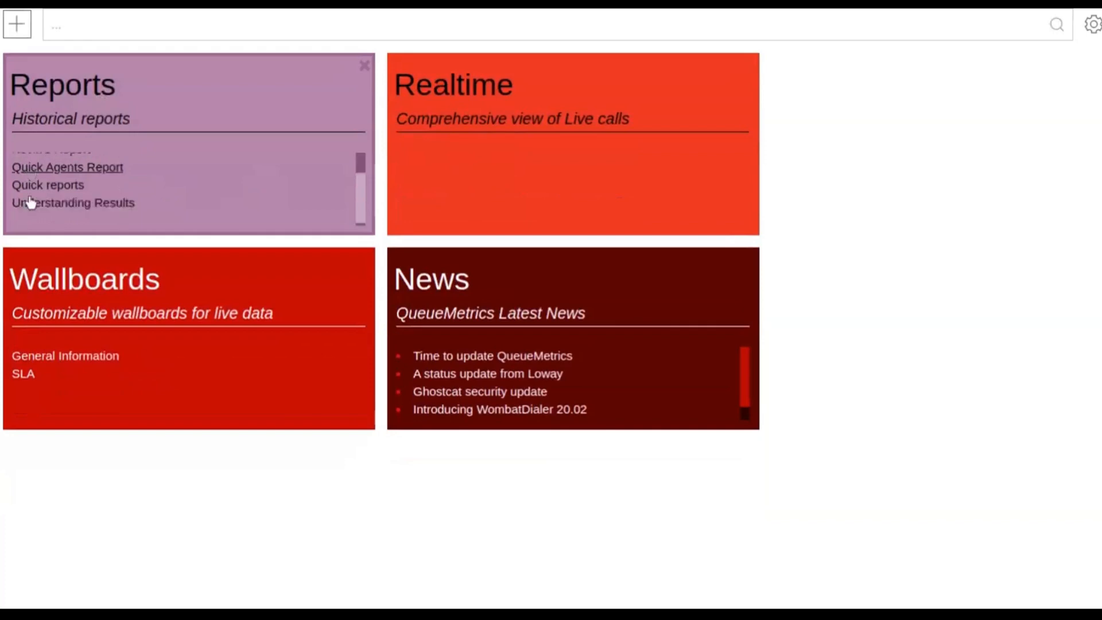
scroll(35, 205, "up", 2)
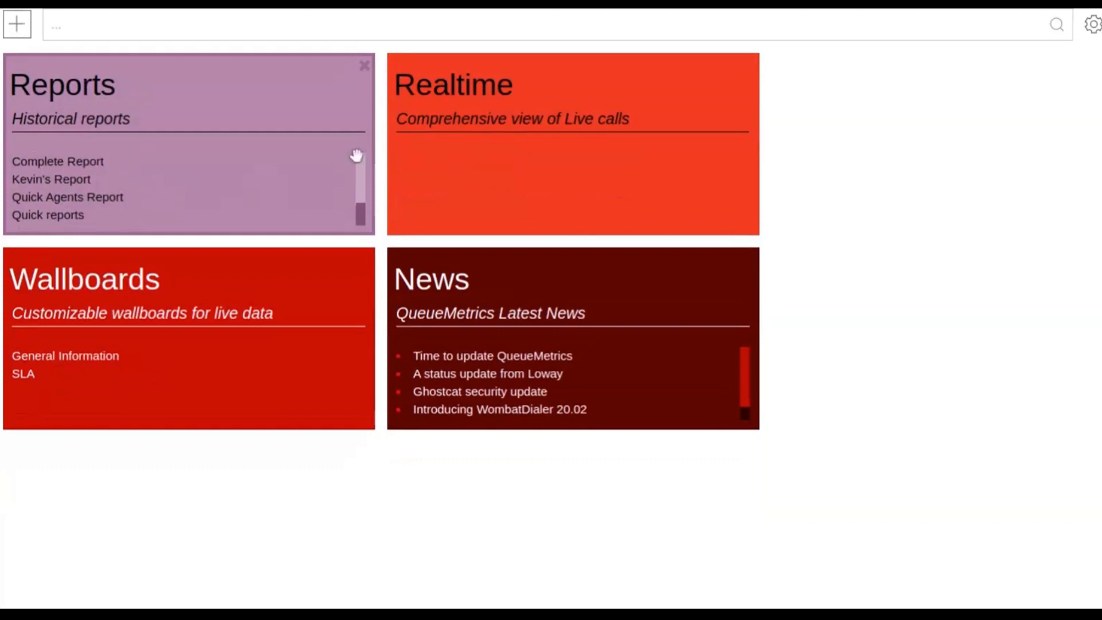
scroll(850, 271, "up", 1)
scroll(850, 271, "up", 1)
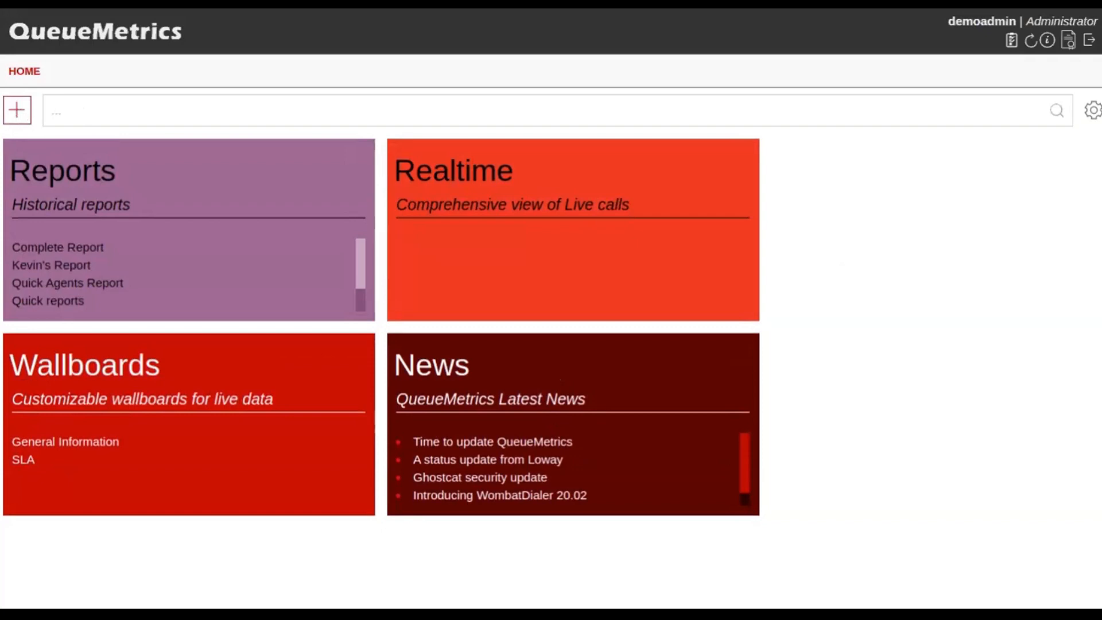
left_click(15, 111)
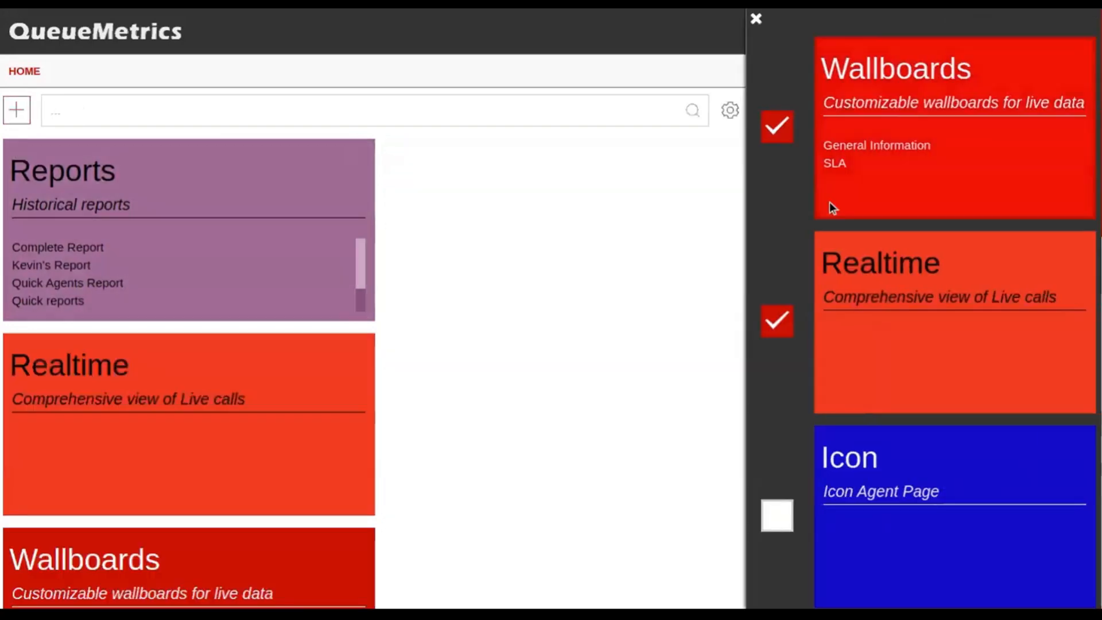
scroll(837, 154, "down", 10)
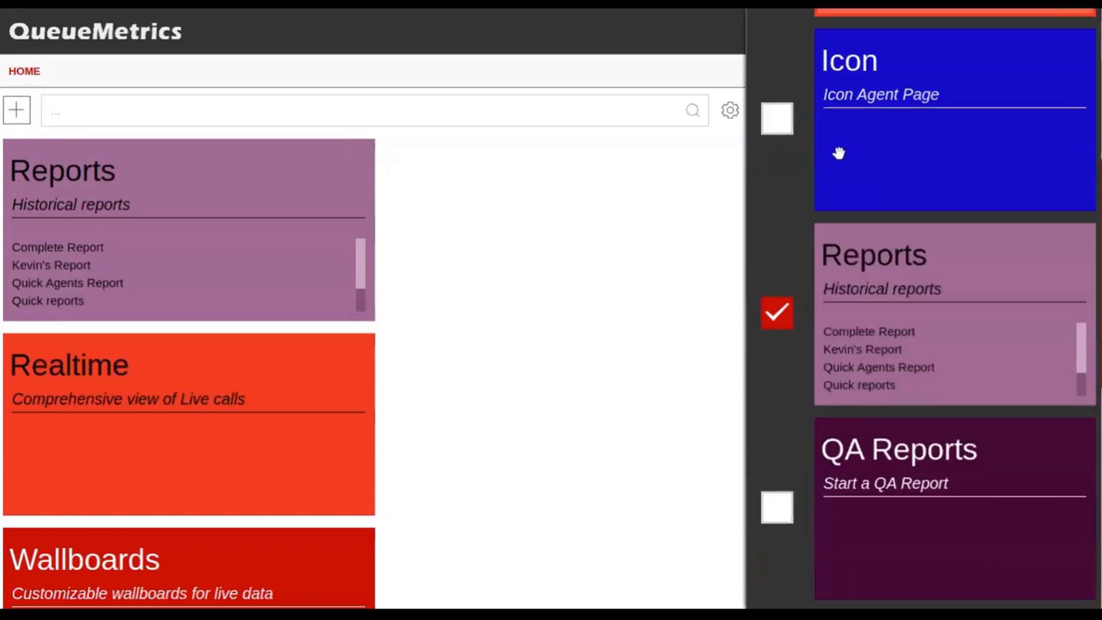
scroll(839, 156, "down", 7)
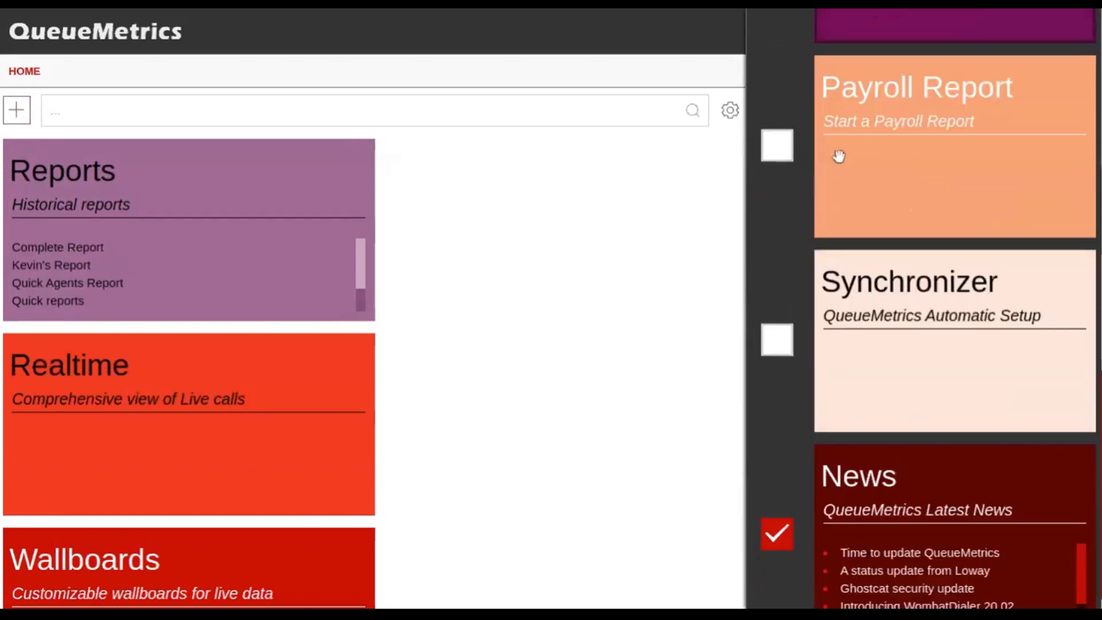
scroll(620, 399, "down", 2)
scroll(585, 270, "down", 3)
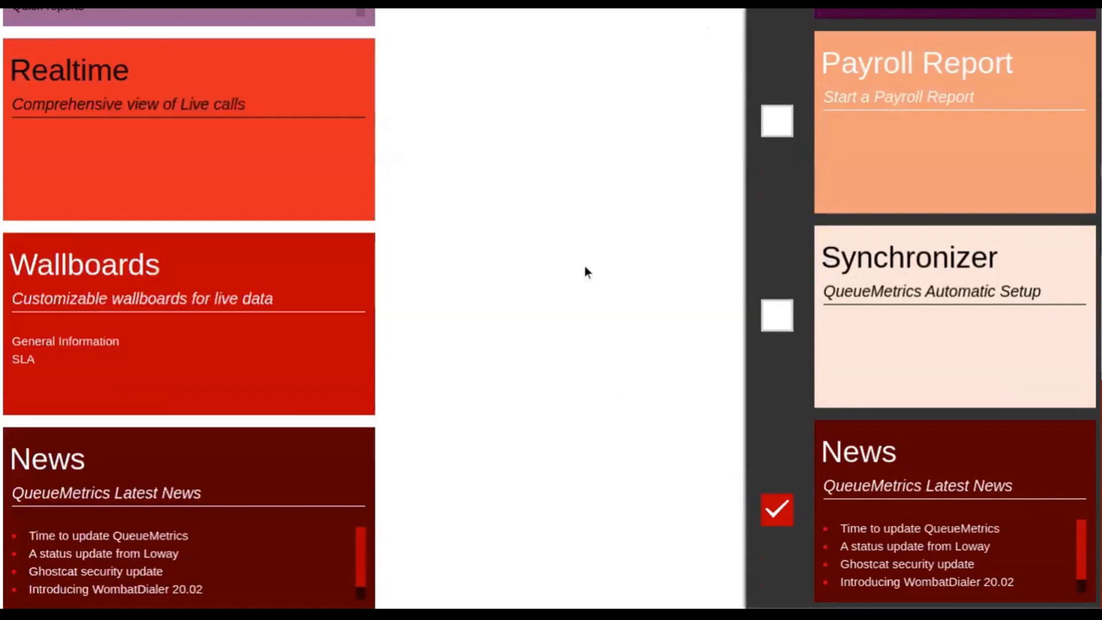
left_click(776, 510)
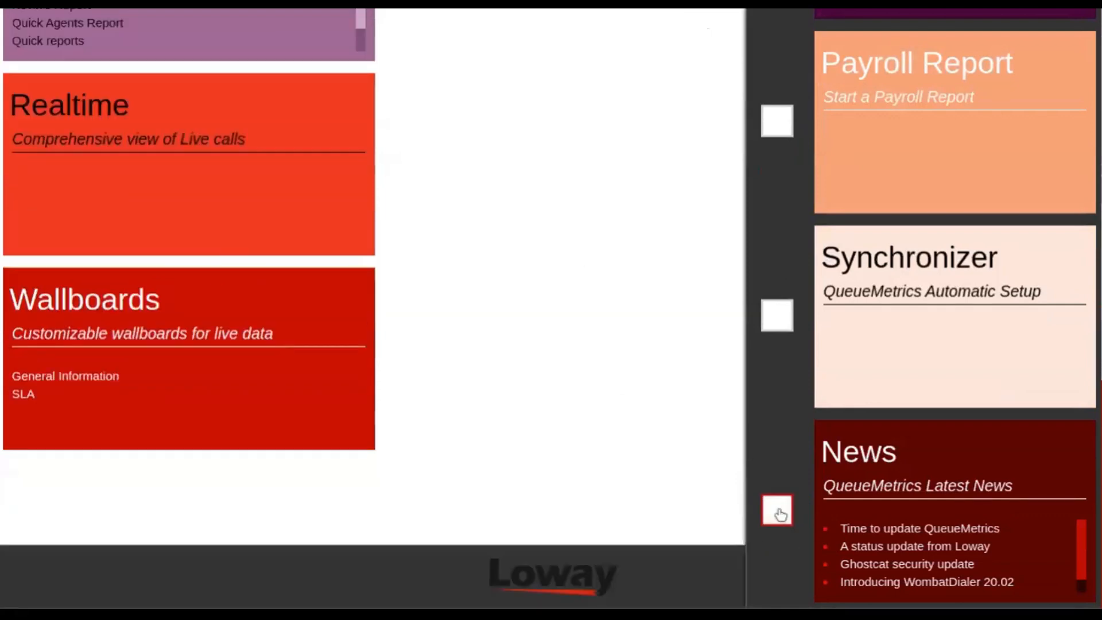
left_click(778, 512)
scroll(813, 321, "up", 9)
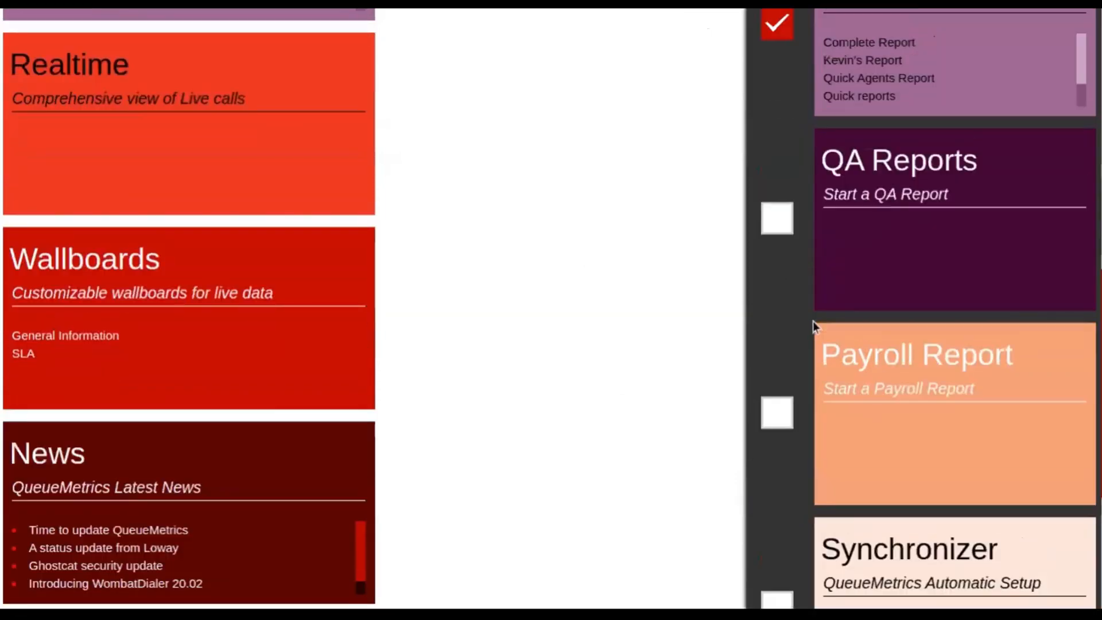
scroll(813, 322, "up", 4)
left_click(598, 201)
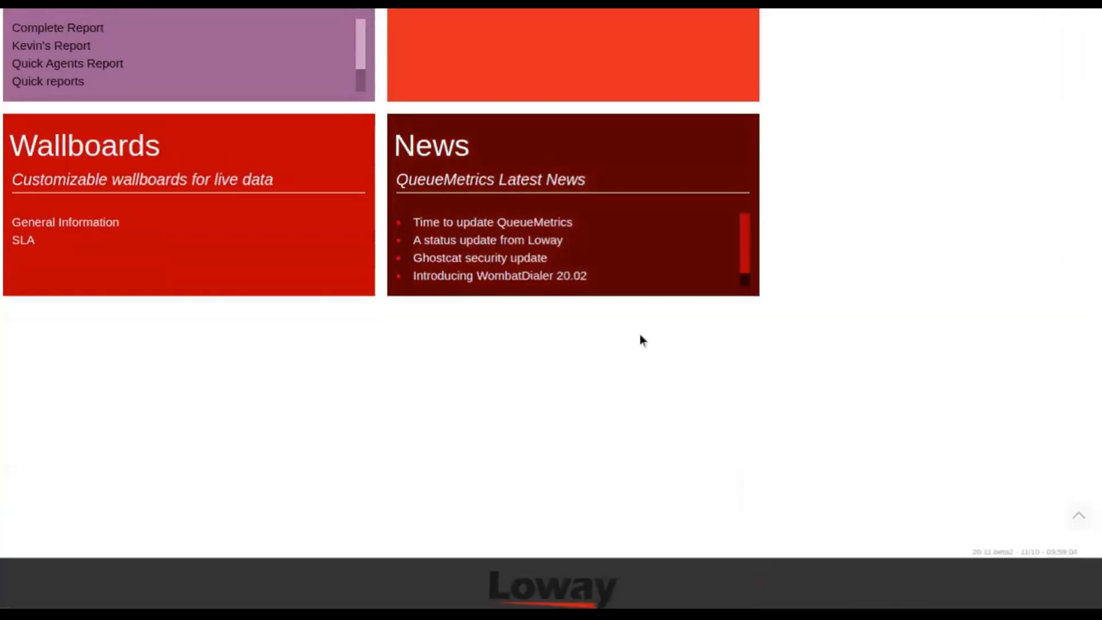
scroll(640, 338, "up", 4)
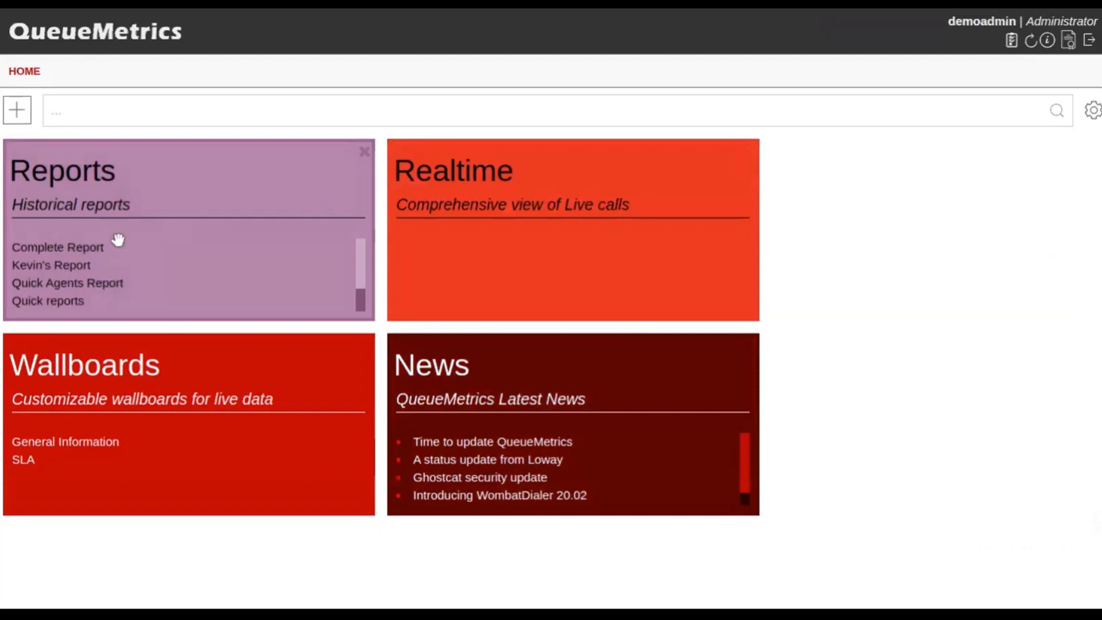
Swap Reports with Realtime, then place Wallboards top-left and News top-right.
left_click_drag(142, 249, 493, 258)
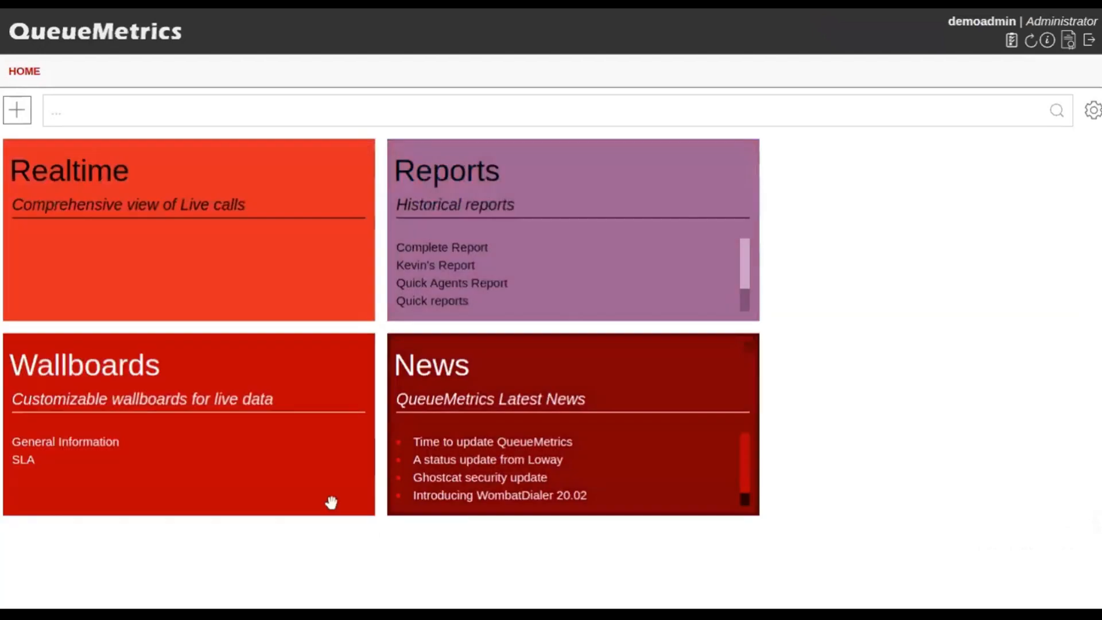
left_click_drag(133, 457, 148, 214)
left_click_drag(586, 433, 439, 305)
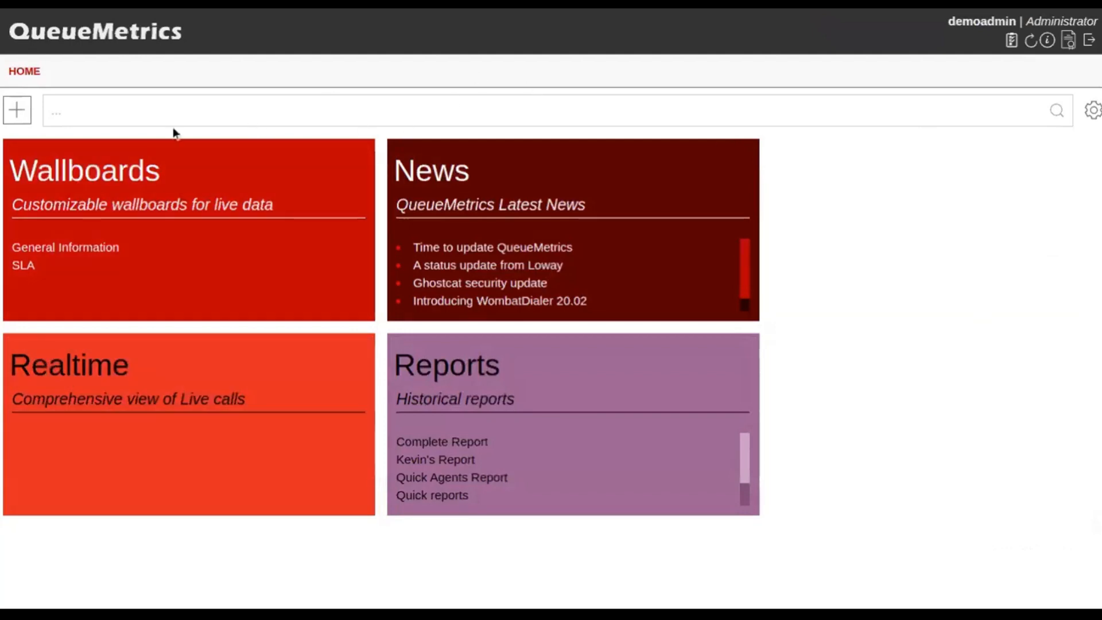
left_click(215, 118)
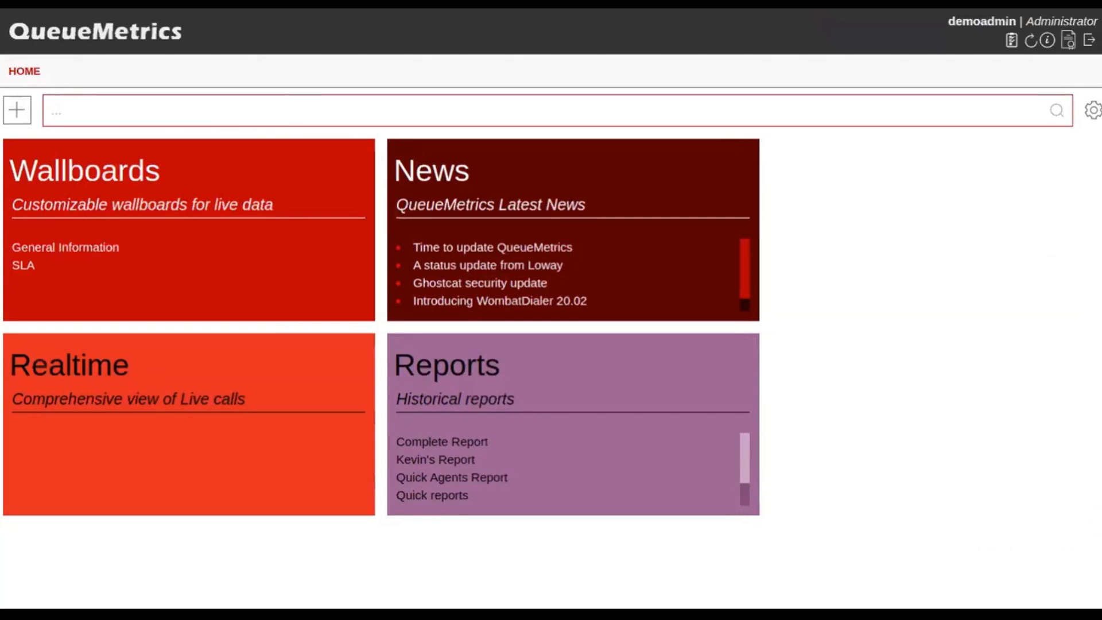
type("Kevin")
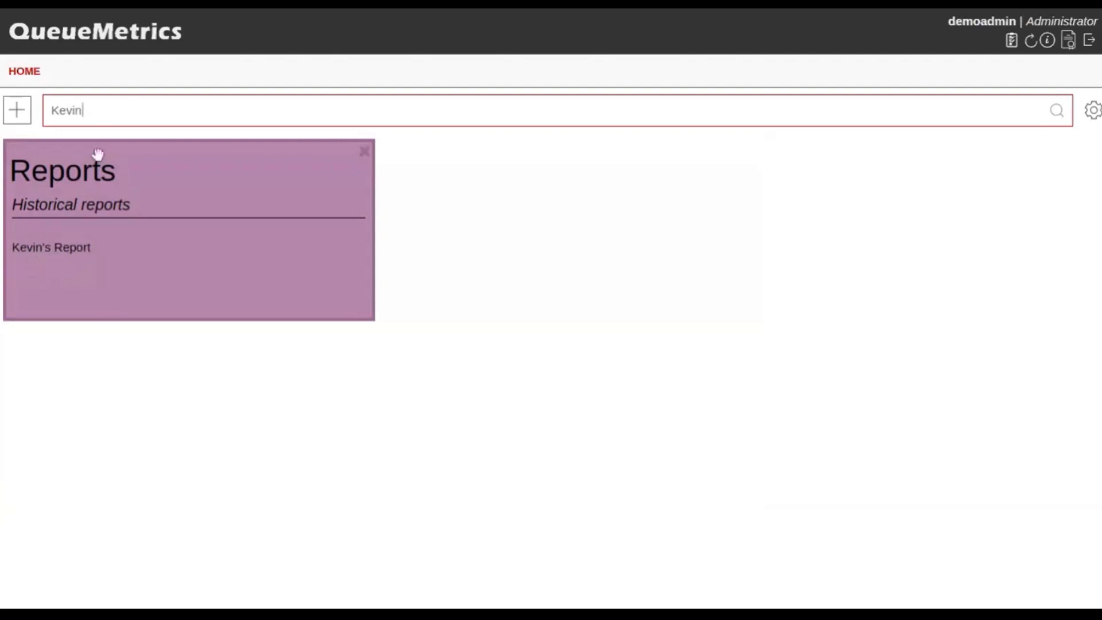
double_click(111, 105)
key("BackSpace")
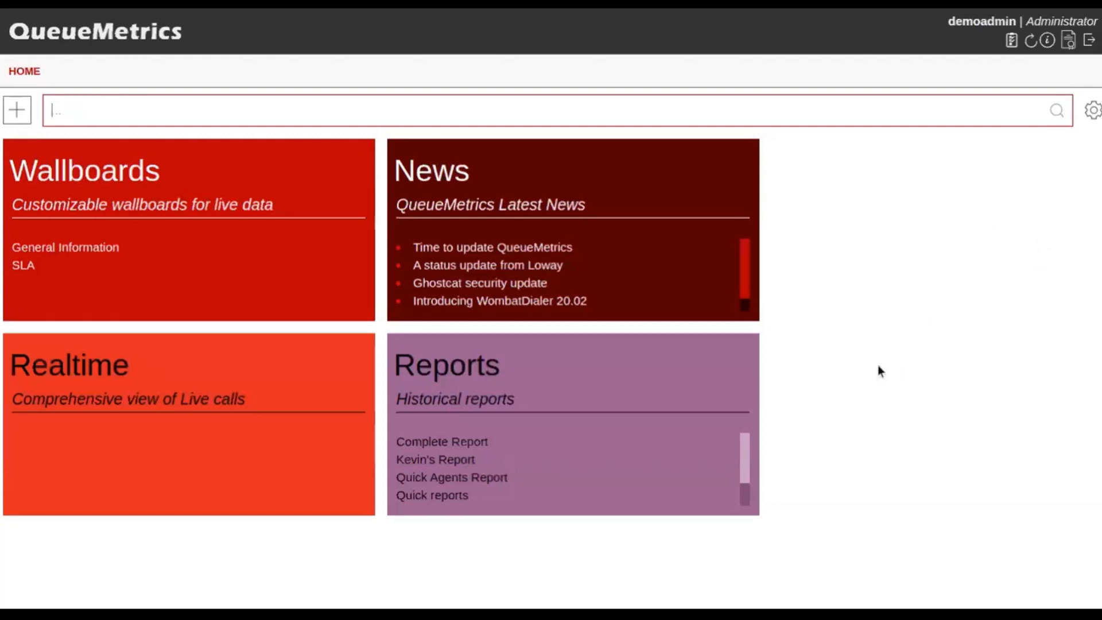
left_click(1091, 115)
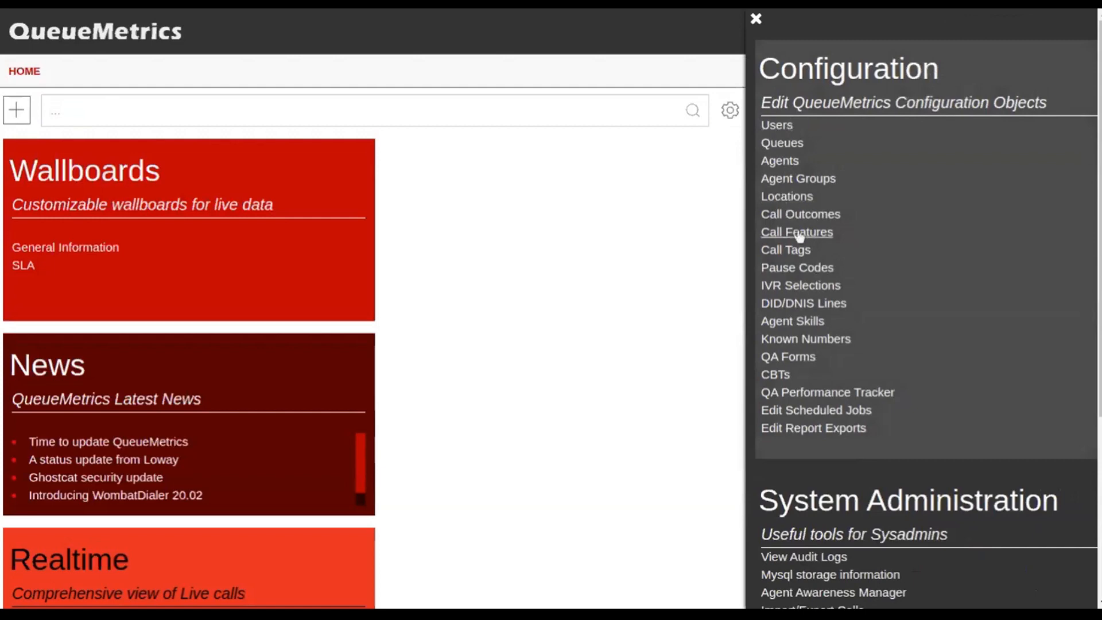
scroll(942, 284, "down", 2)
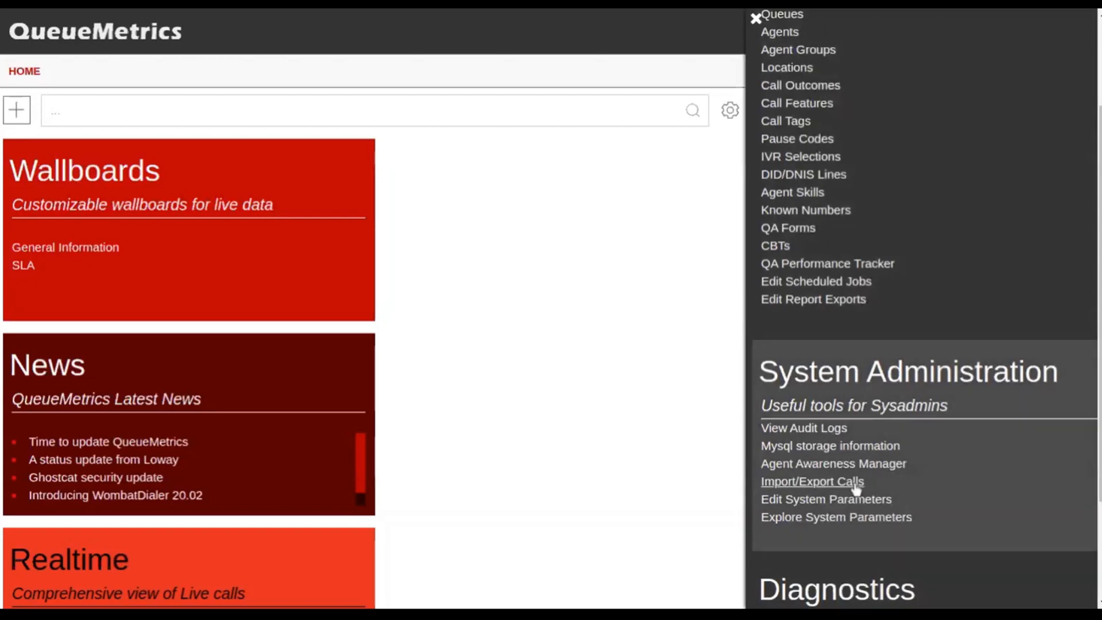
scroll(883, 368, "down", 2)
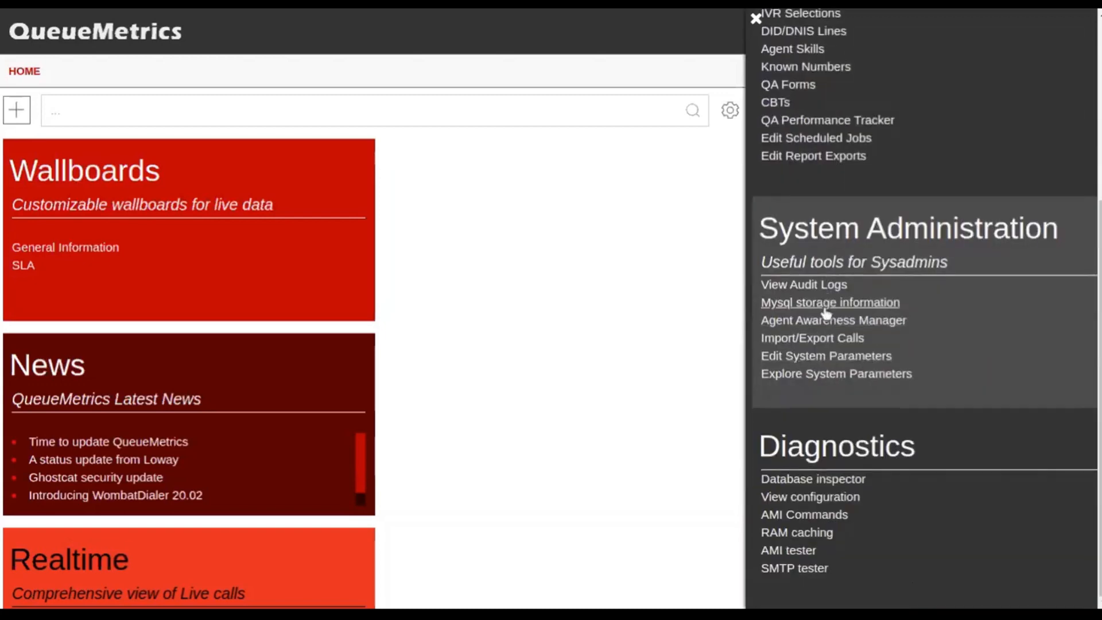
scroll(826, 315, "down", 1)
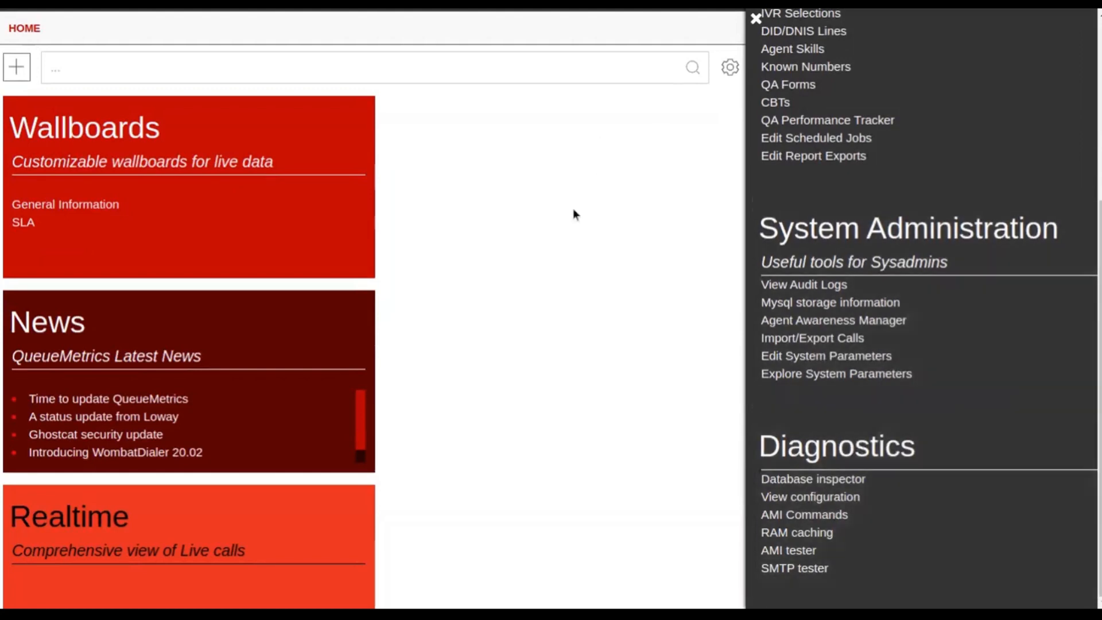
left_click(568, 205)
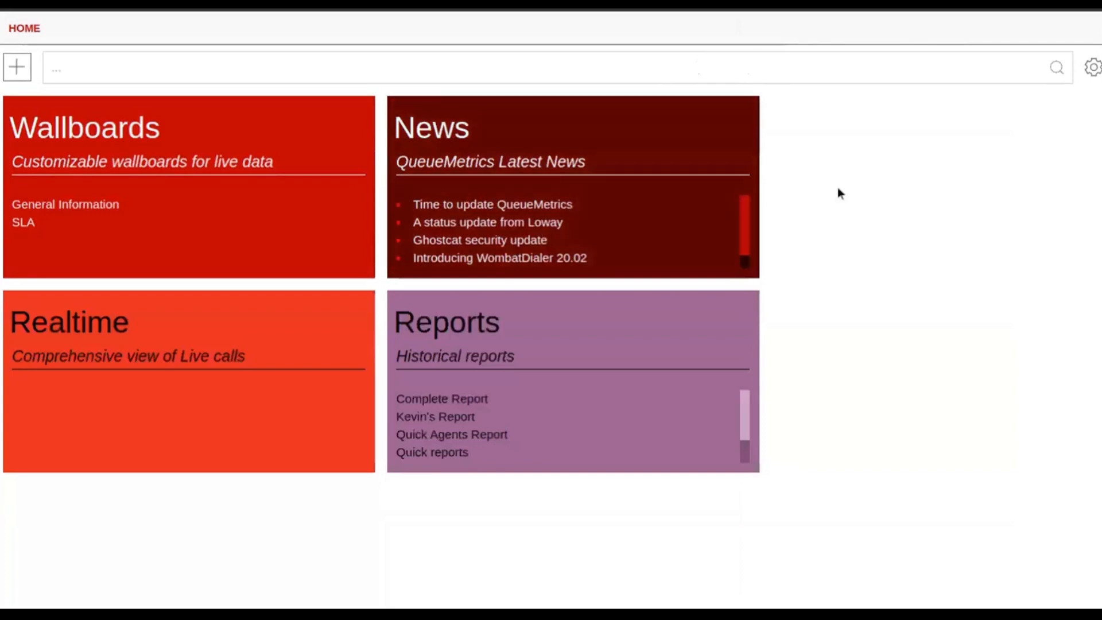
scroll(839, 188, "up", 2)
left_click(1093, 113)
left_click(306, 114)
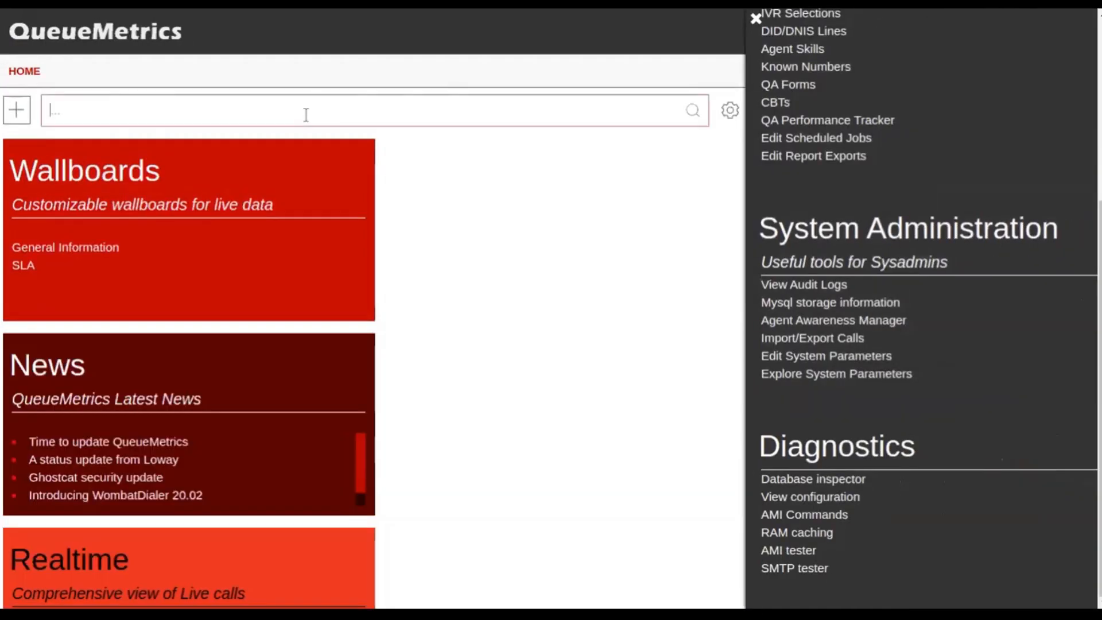
type("Database")
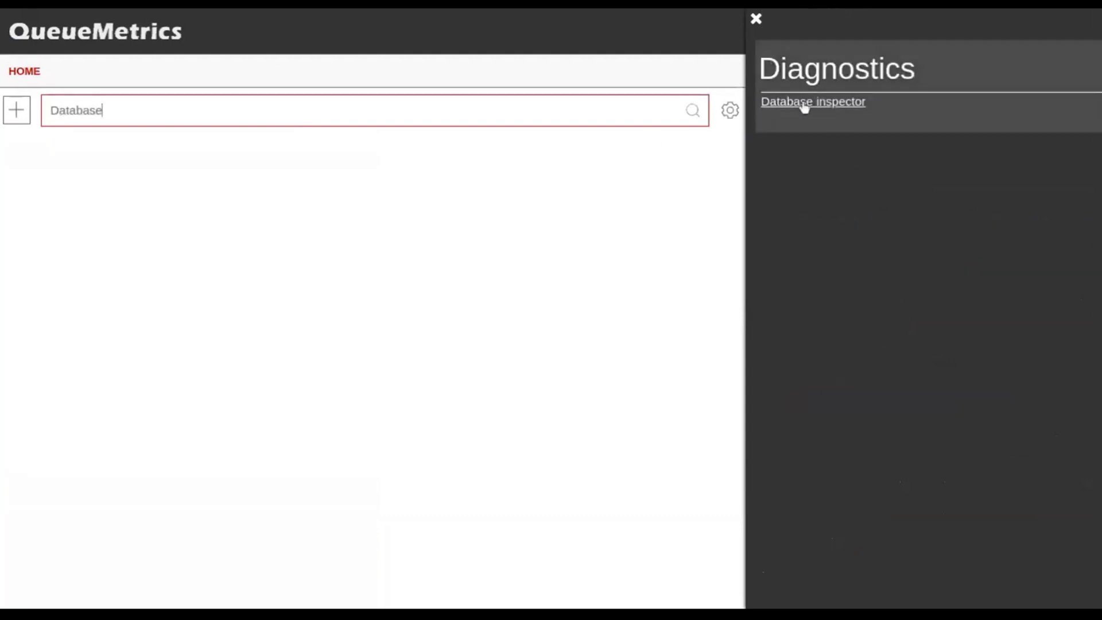
left_click(757, 20)
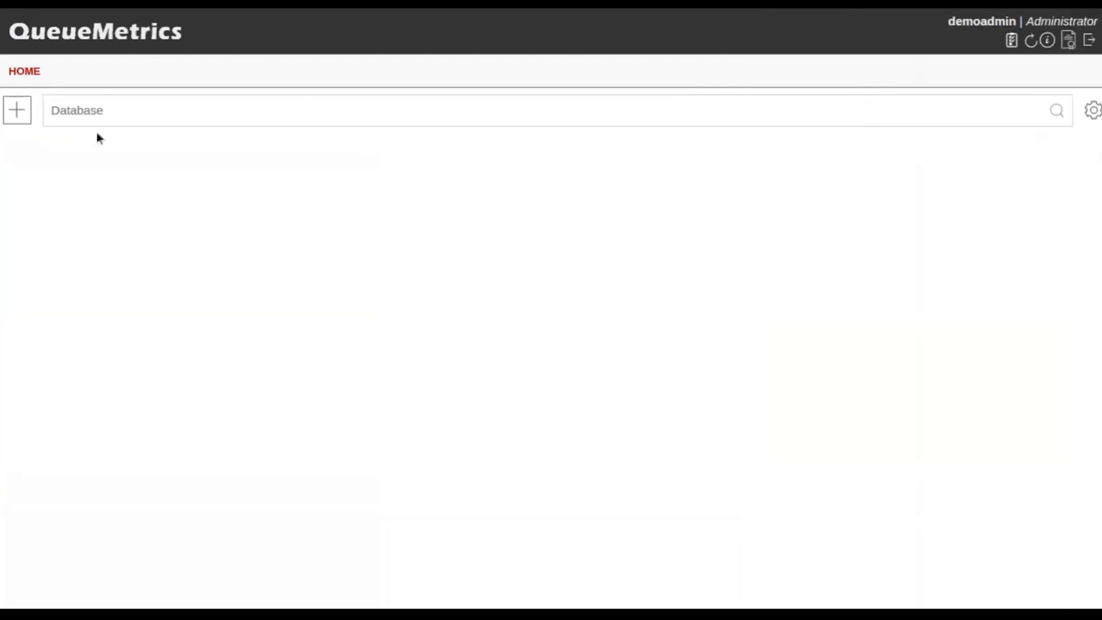
left_click(165, 111)
key("ctrl+a")
key("BackSpace")
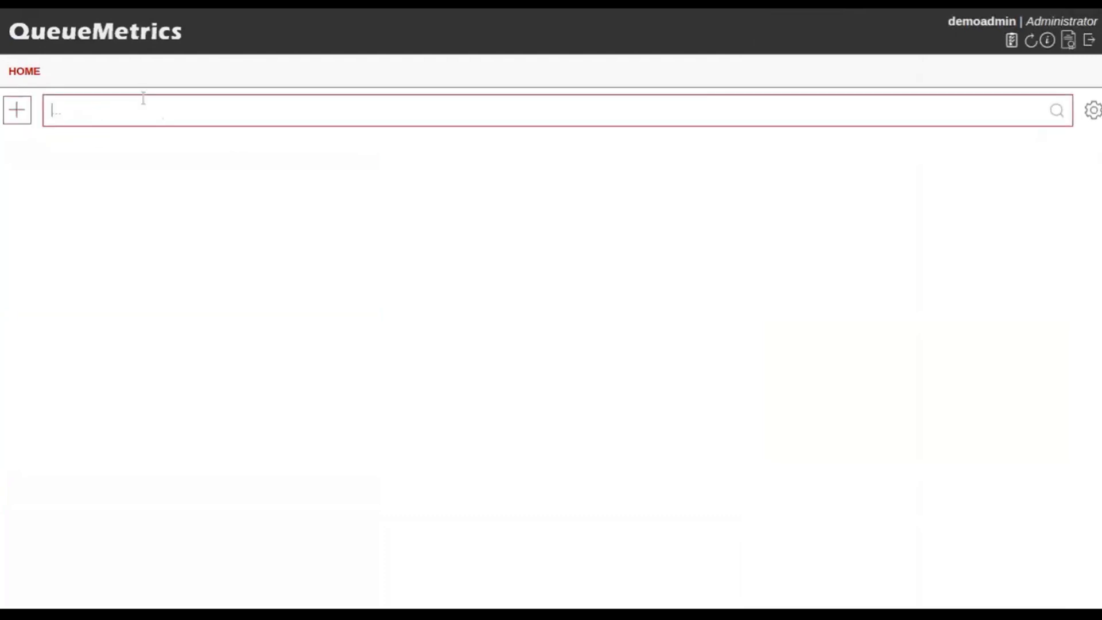
Search the tiles for 'Wallboards', clear the search, and close the tile panel.
left_click(17, 110)
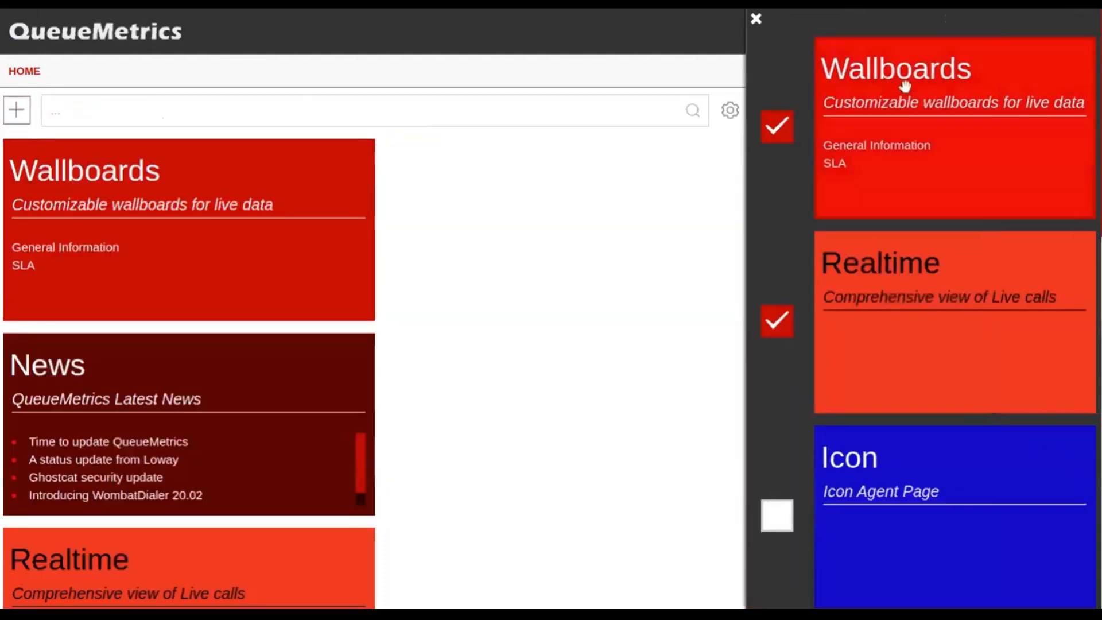
left_click(222, 111)
type("Wallb")
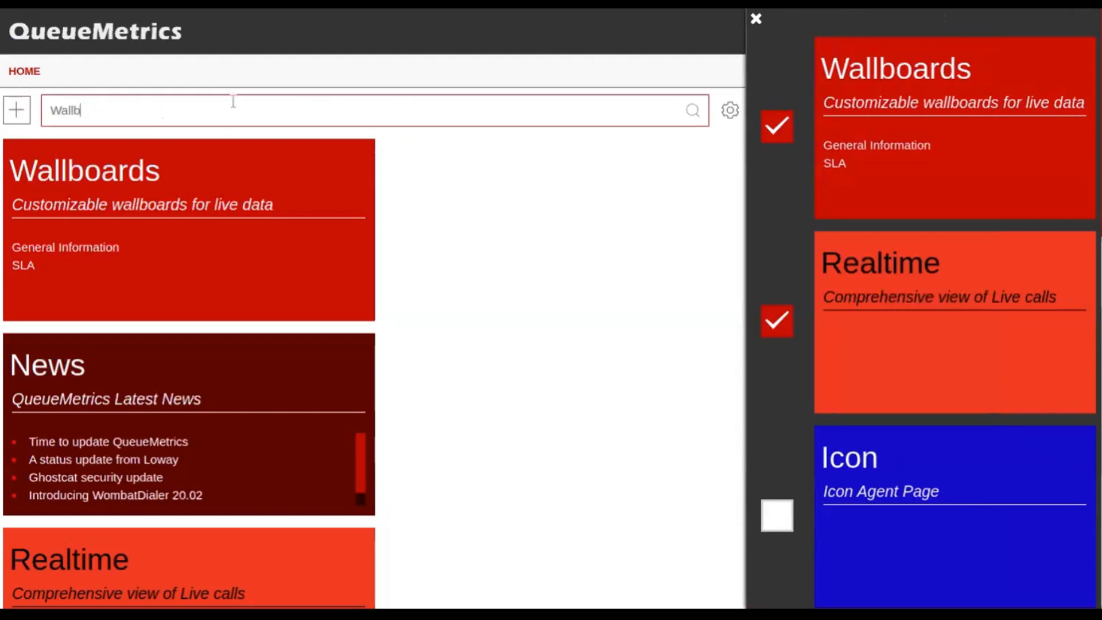
type("oards")
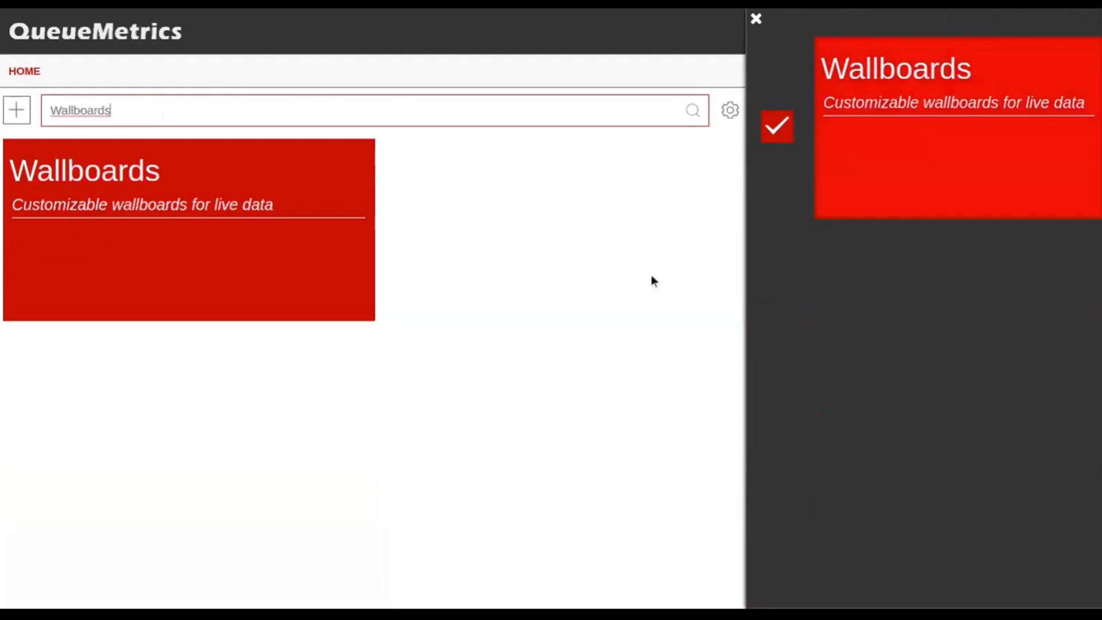
triple_click(267, 121)
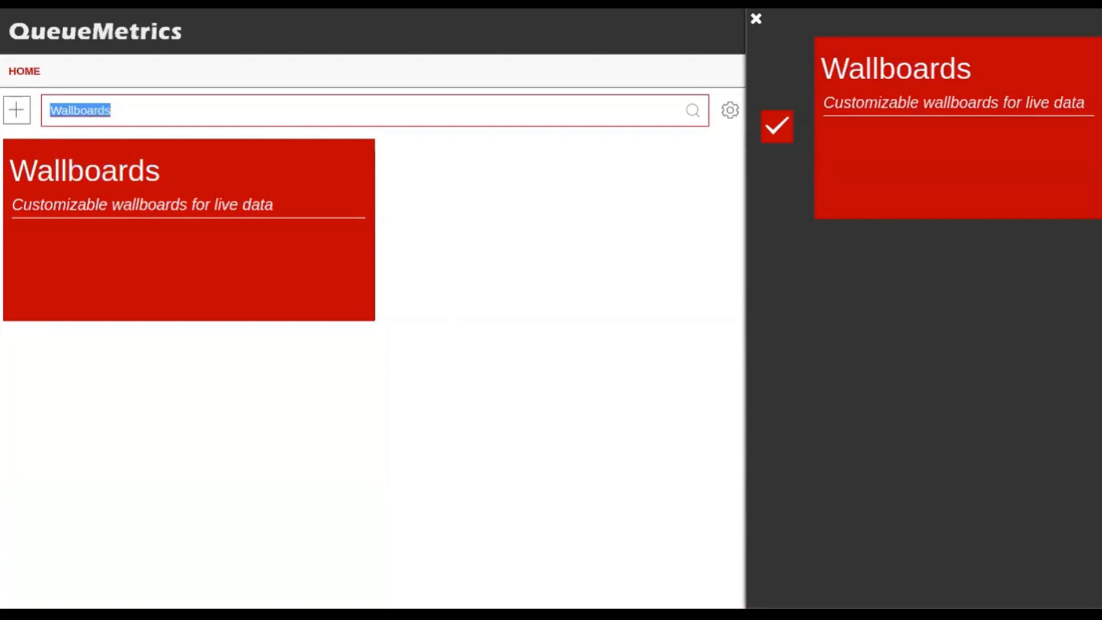
key("BackSpace")
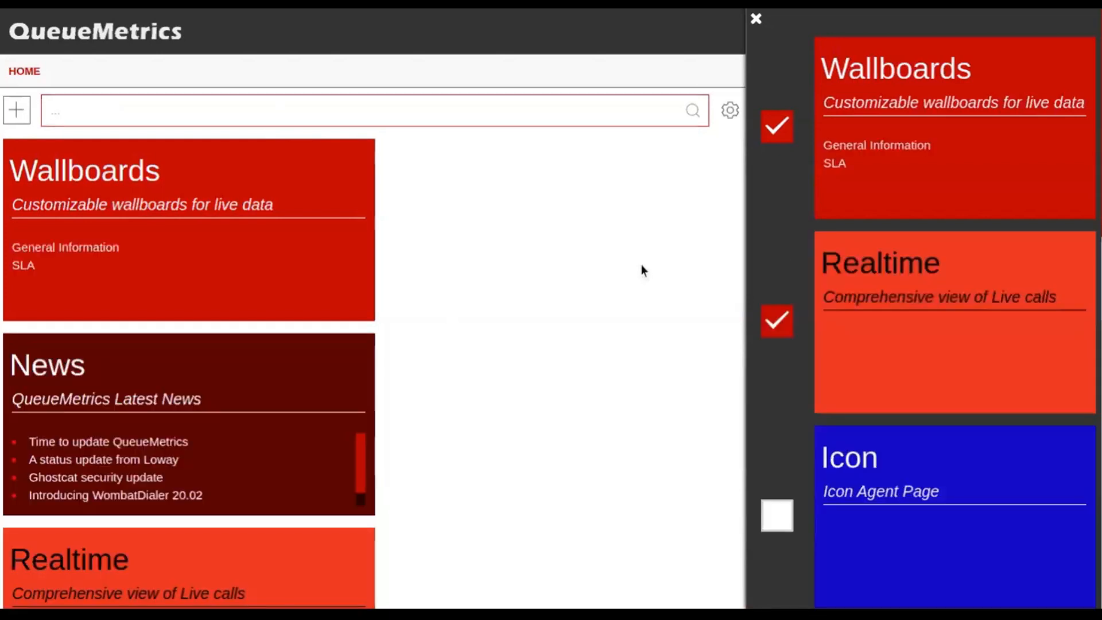
left_click(642, 264)
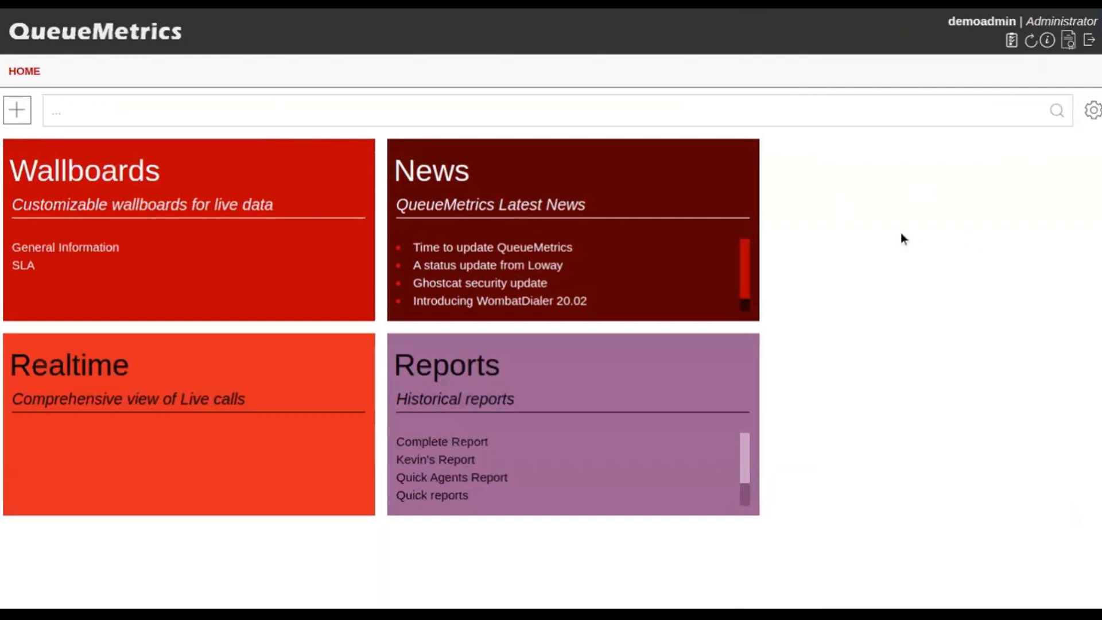
Open Kevin's Report from the Reports tile on the home page.
scroll(908, 233, "down", 2)
scroll(900, 234, "up", 2)
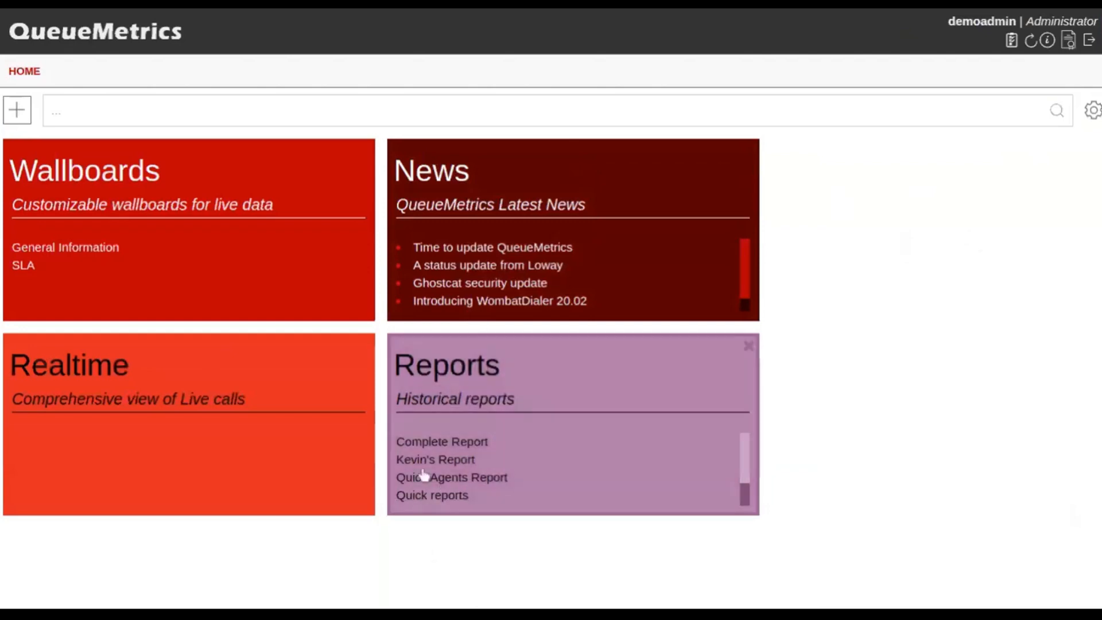
left_click(423, 460)
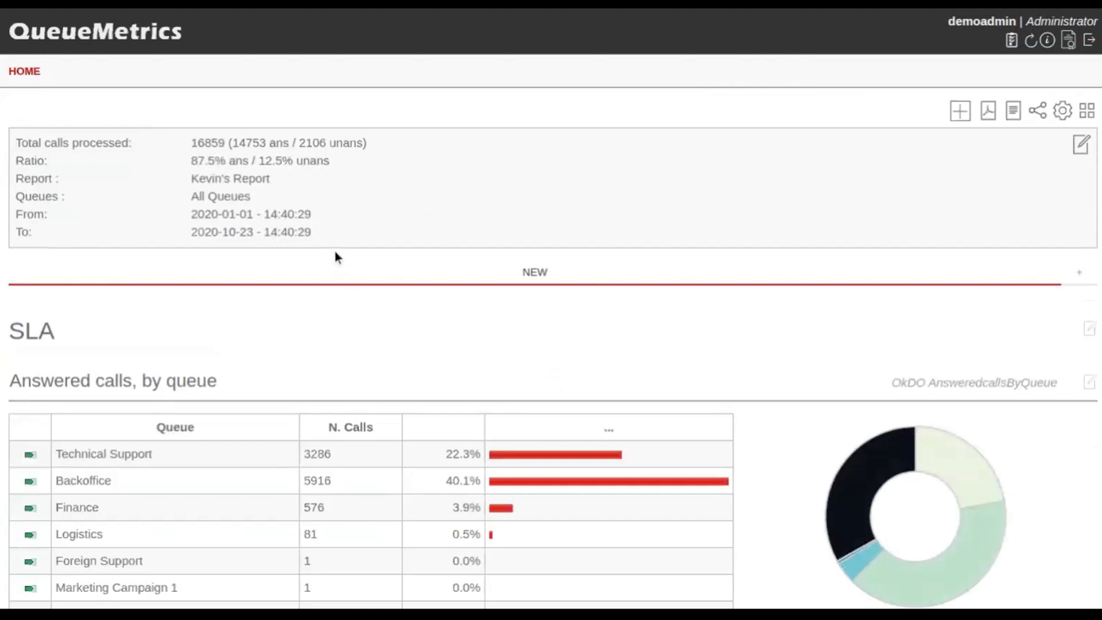
scroll(408, 258, "down", 3)
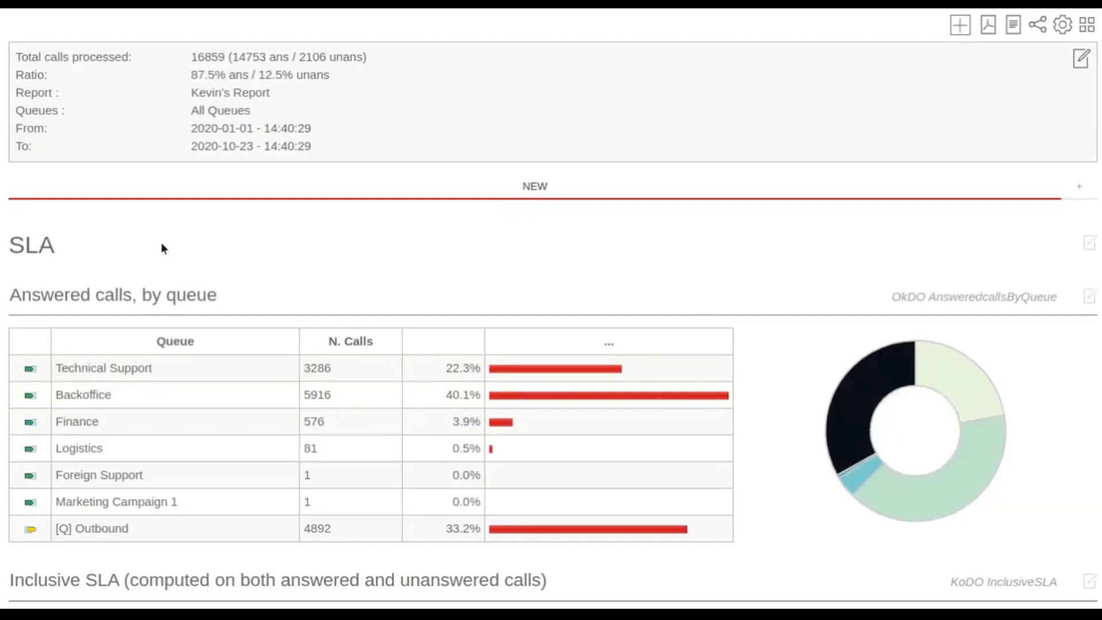
scroll(162, 248, "down", 3)
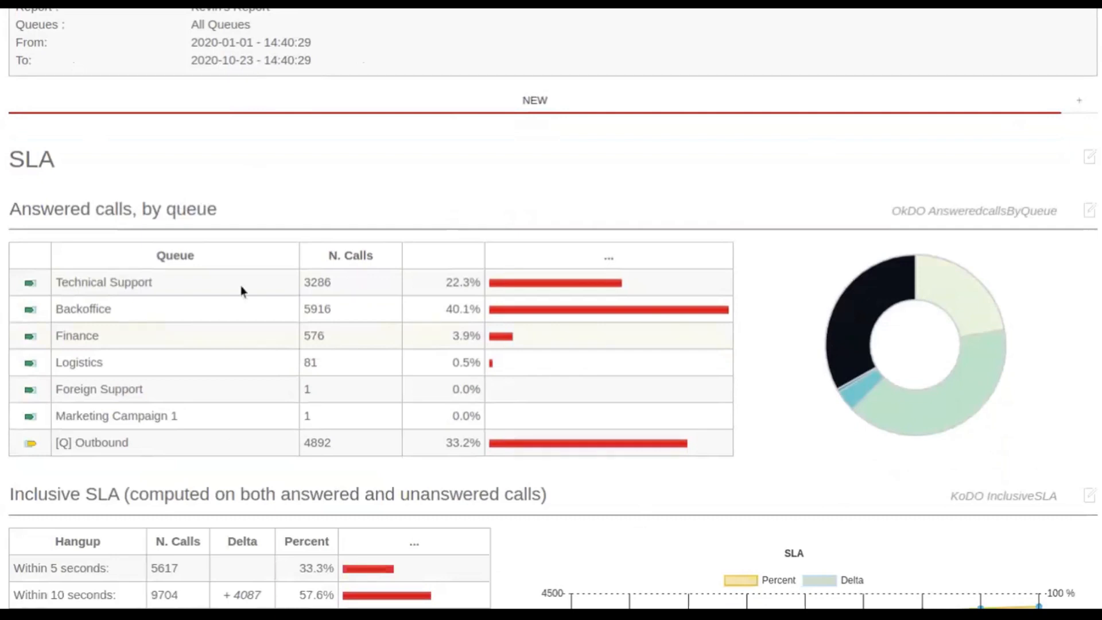
scroll(315, 189, "down", 5)
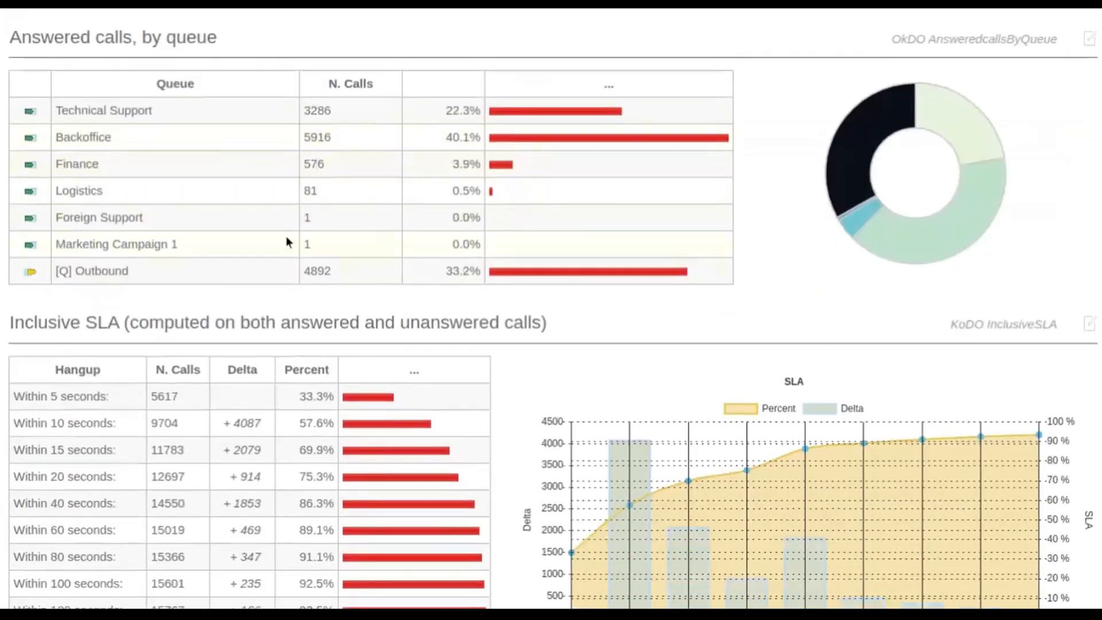
scroll(325, 263, "up", 6)
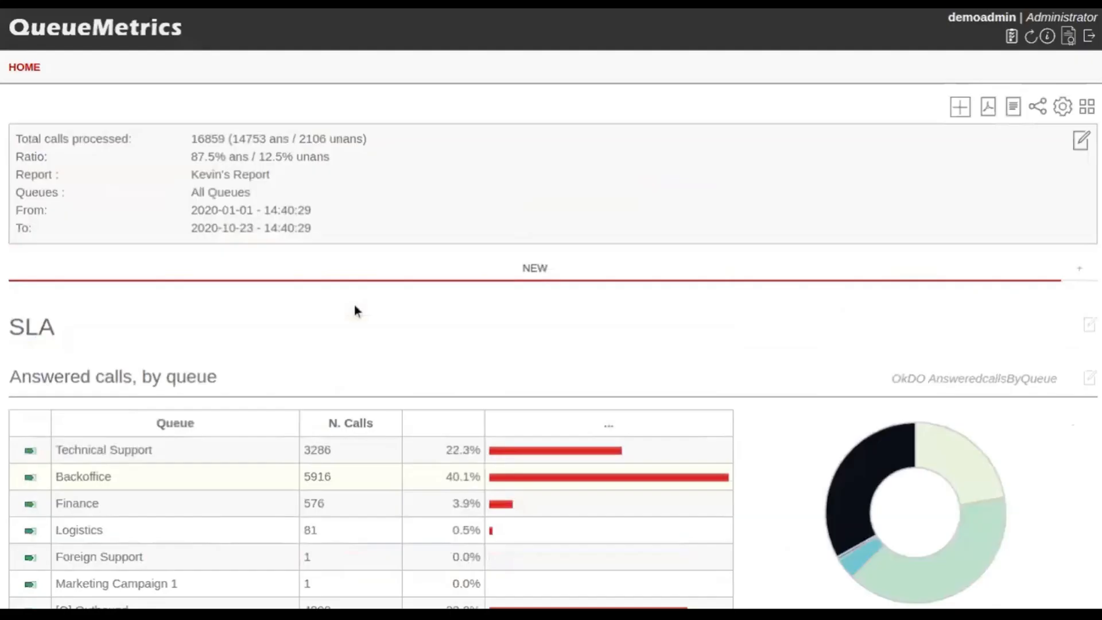
scroll(294, 391, "down", 2)
scroll(293, 361, "down", 15)
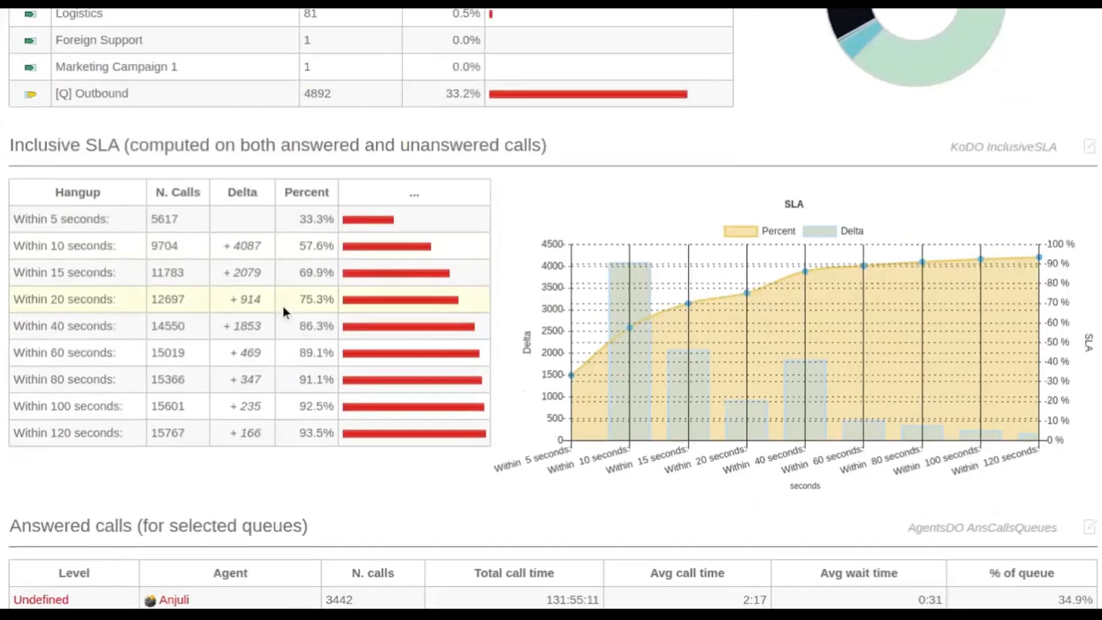
scroll(747, 391, "up", 15)
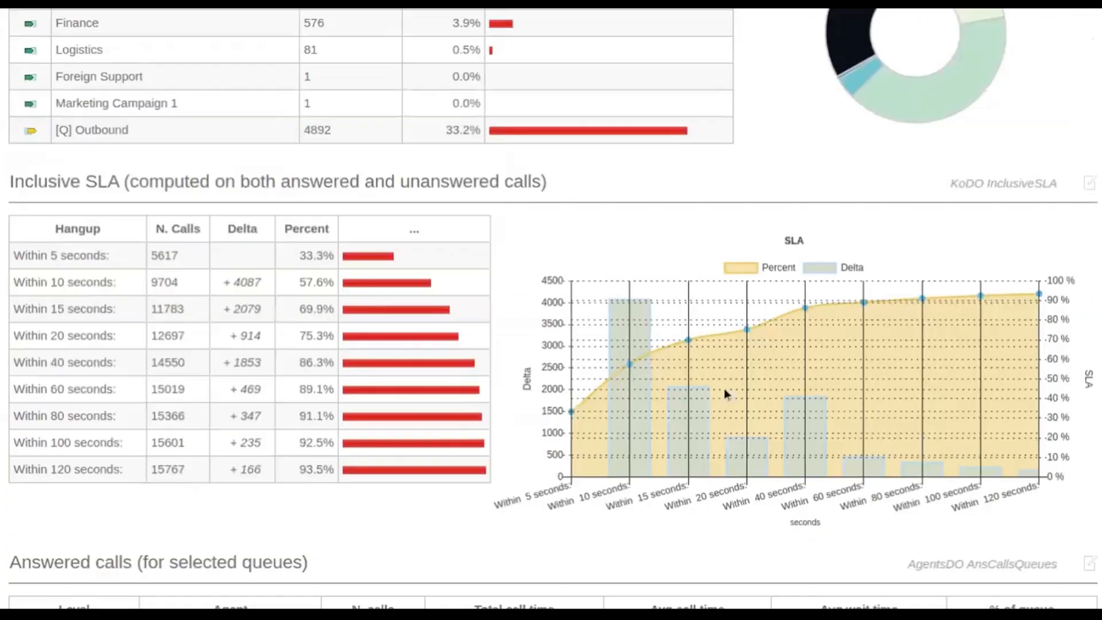
scroll(660, 381, "up", 1)
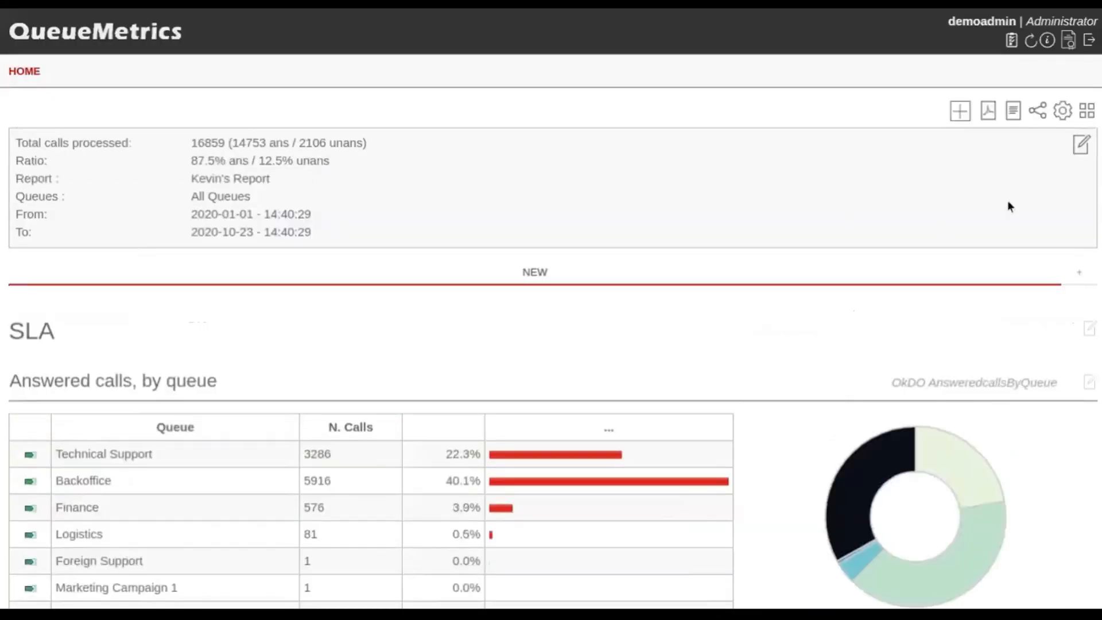
Page through the datablock list to find Agent Payable Time by Hour.
left_click(1087, 112)
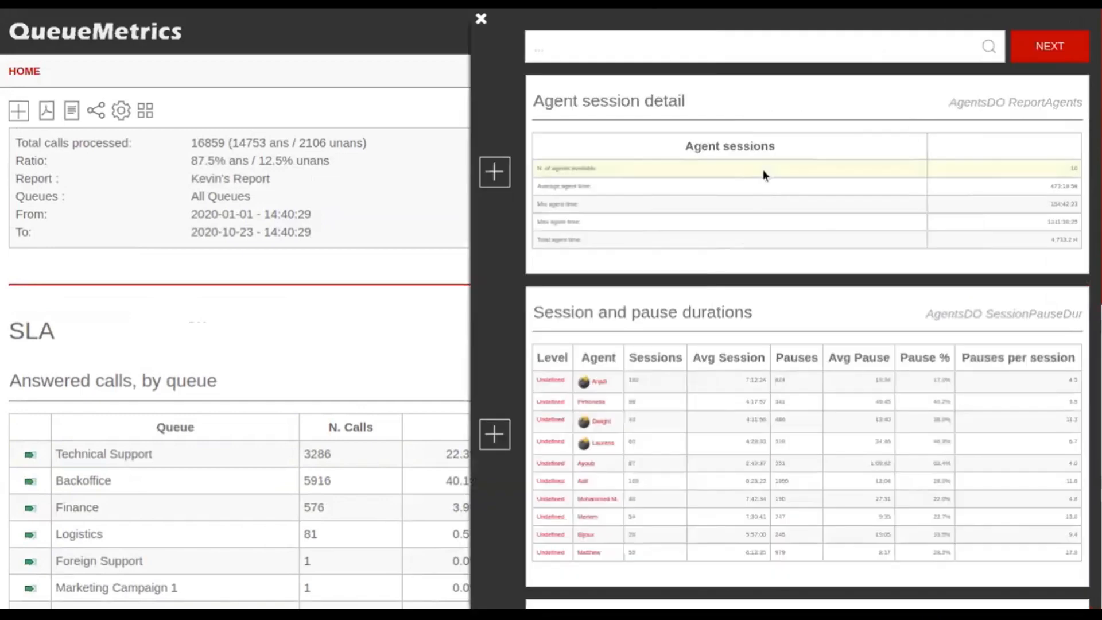
scroll(758, 166, "down", 10)
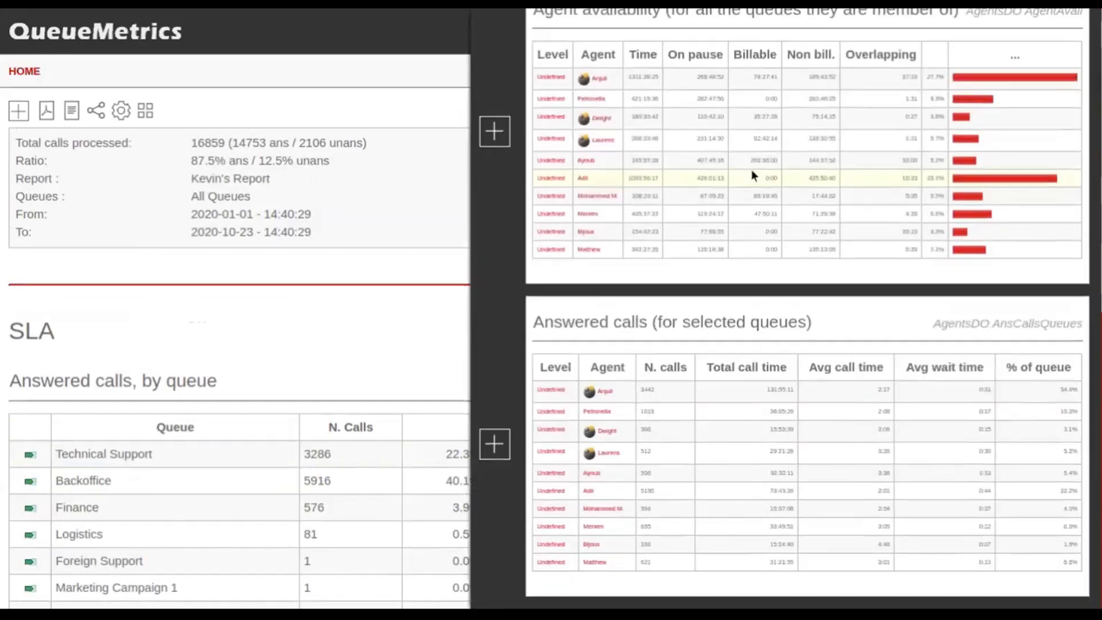
scroll(783, 273, "up", 1)
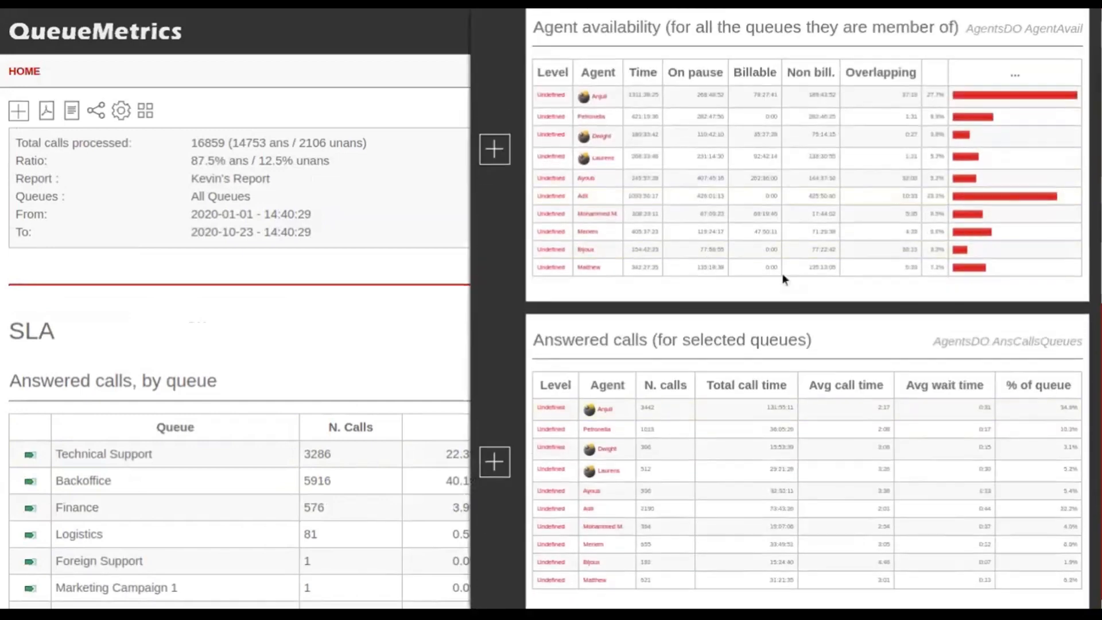
scroll(783, 279, "up", 9)
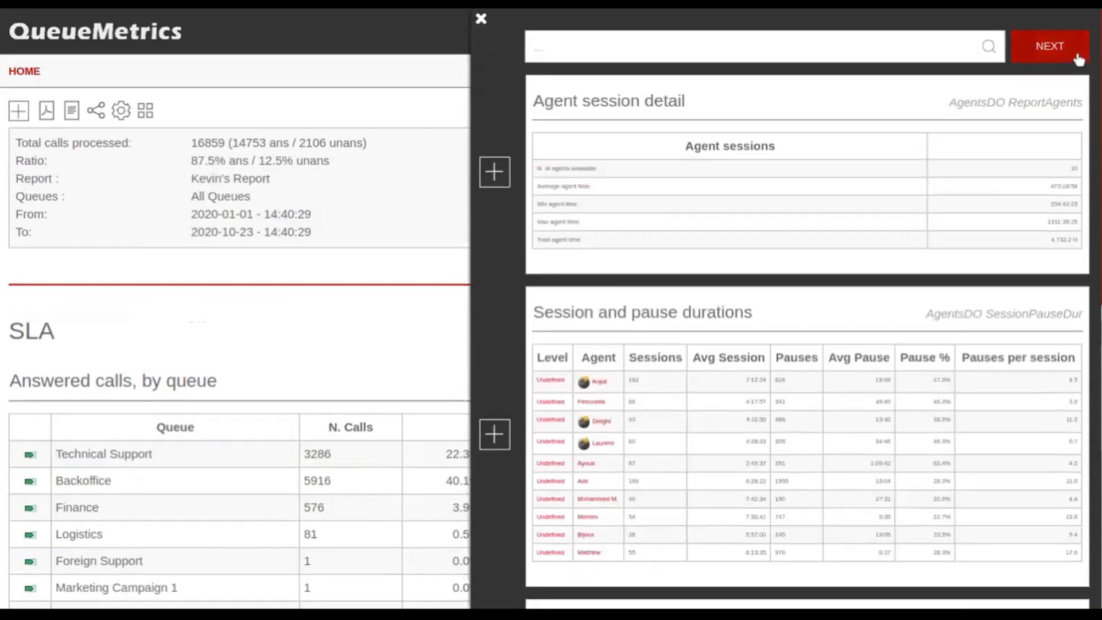
left_click(1077, 56)
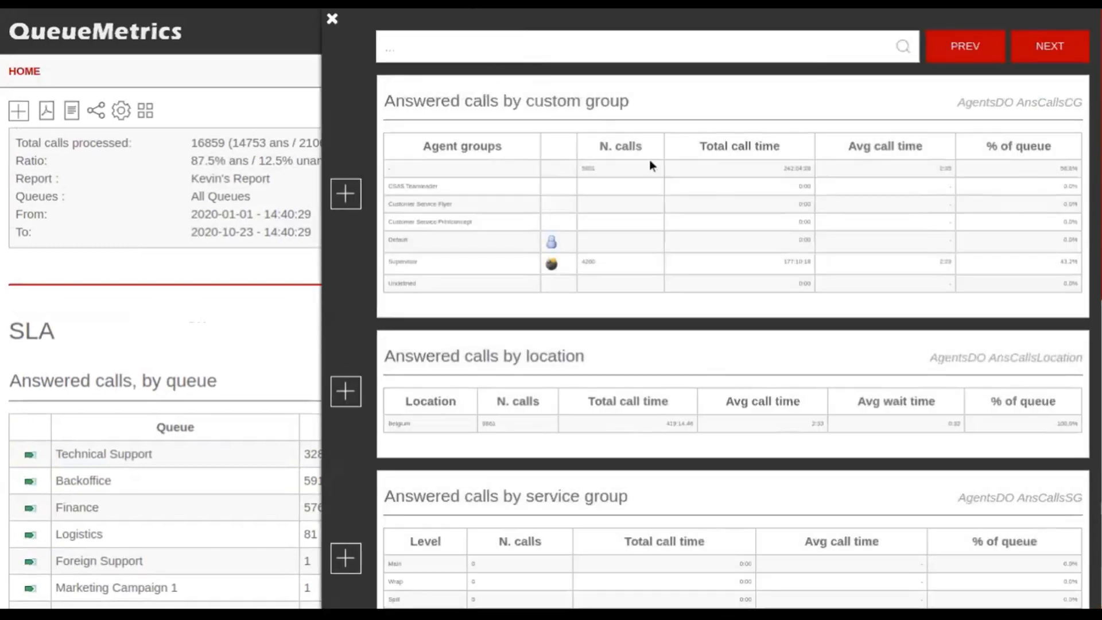
scroll(649, 160, "down", 10)
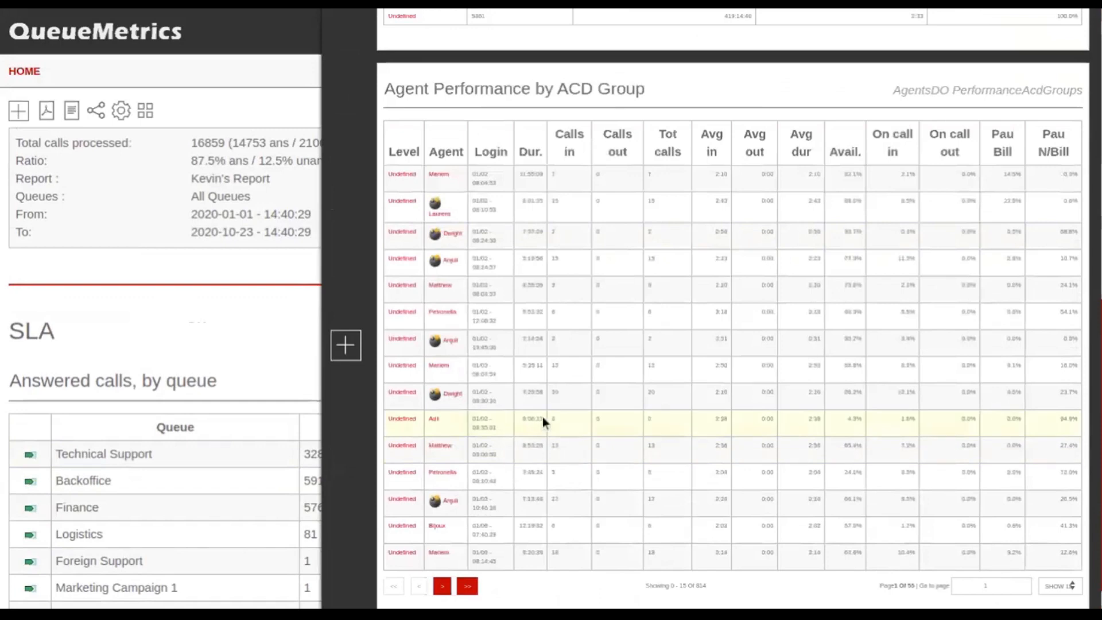
scroll(504, 374, "up", 10)
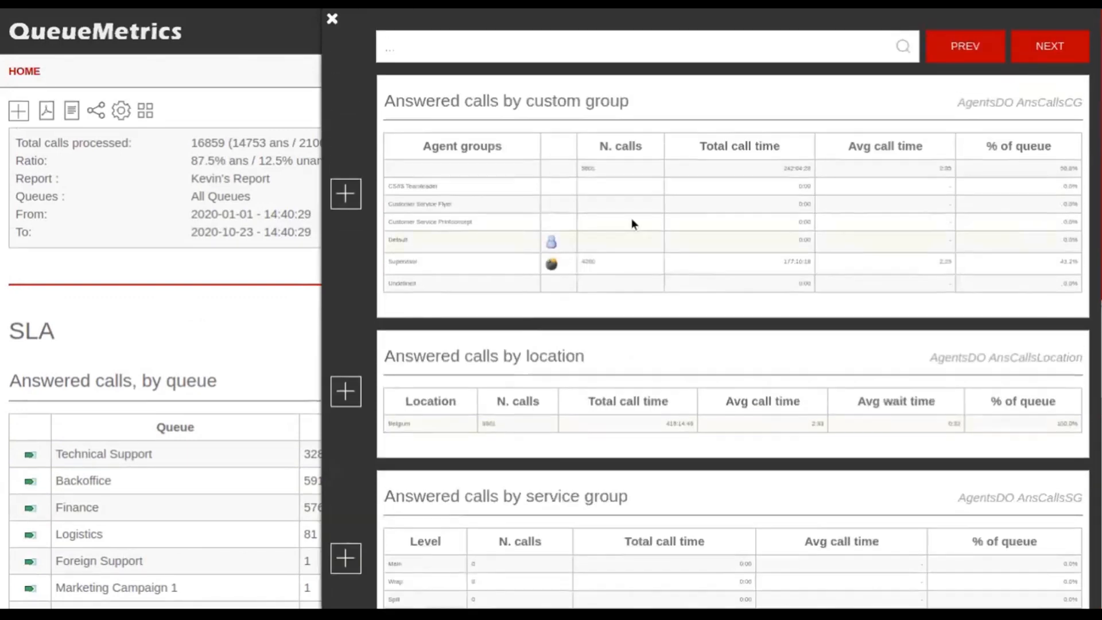
left_click(1062, 62)
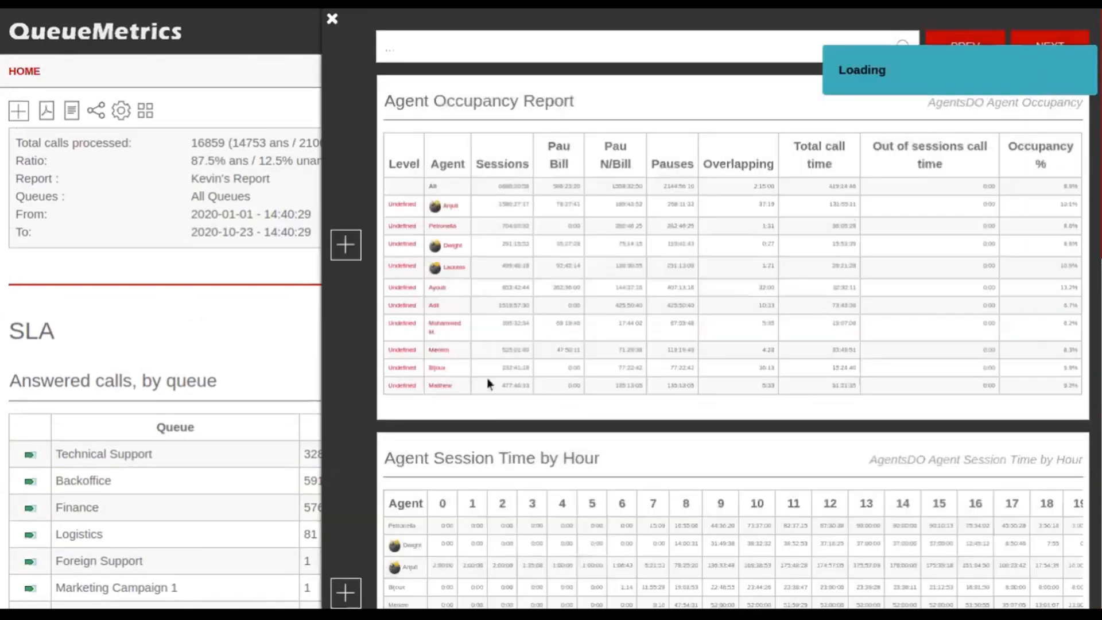
scroll(514, 206, "down", 4)
scroll(522, 210, "down", 9)
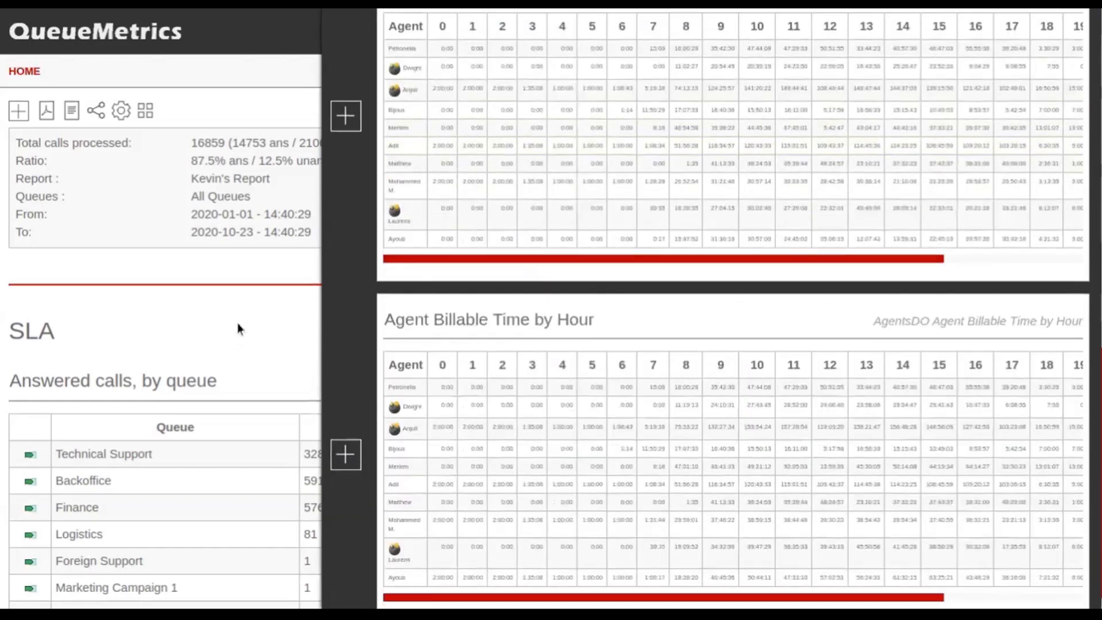
Add Agent Payable Time by Hour and save it into the current report.
left_click(347, 118)
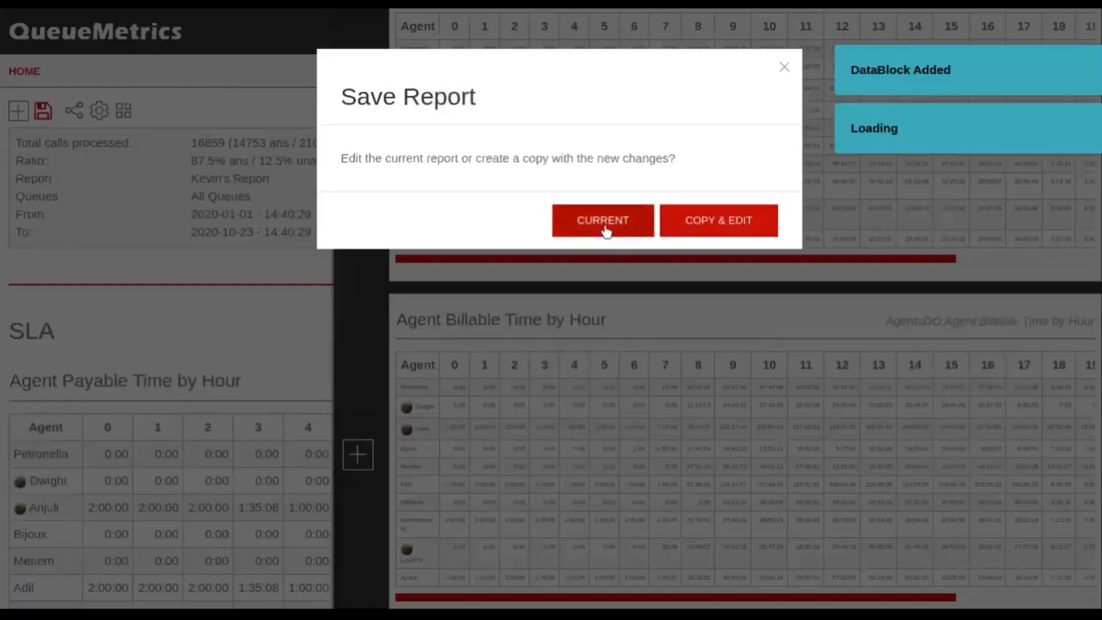
left_click(604, 223)
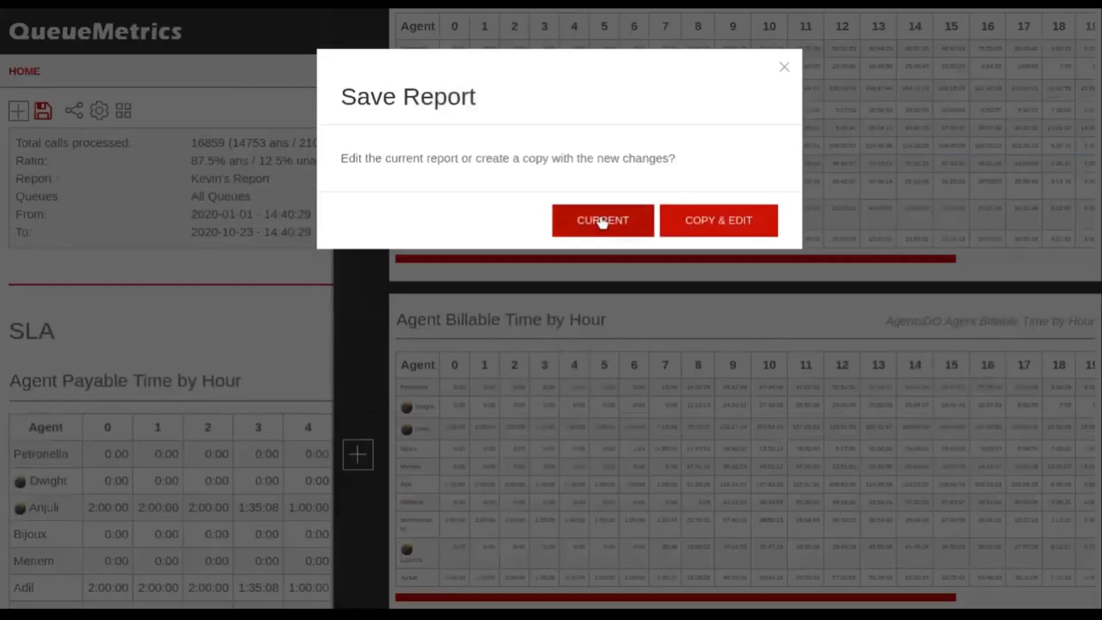
scroll(449, 312, "down", 15)
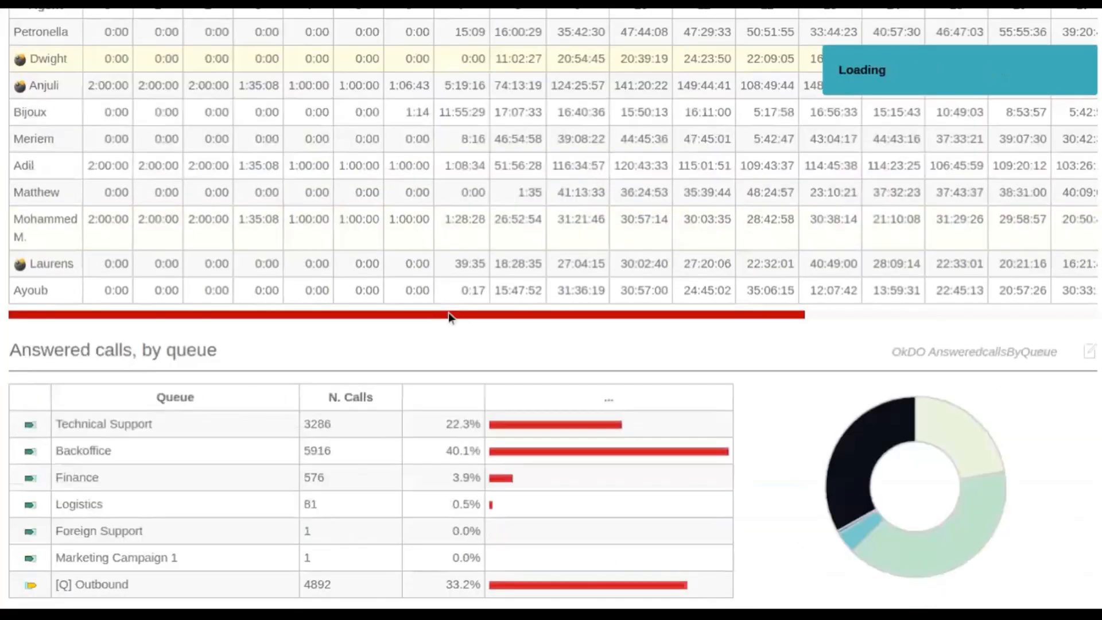
scroll(449, 313, "down", 1)
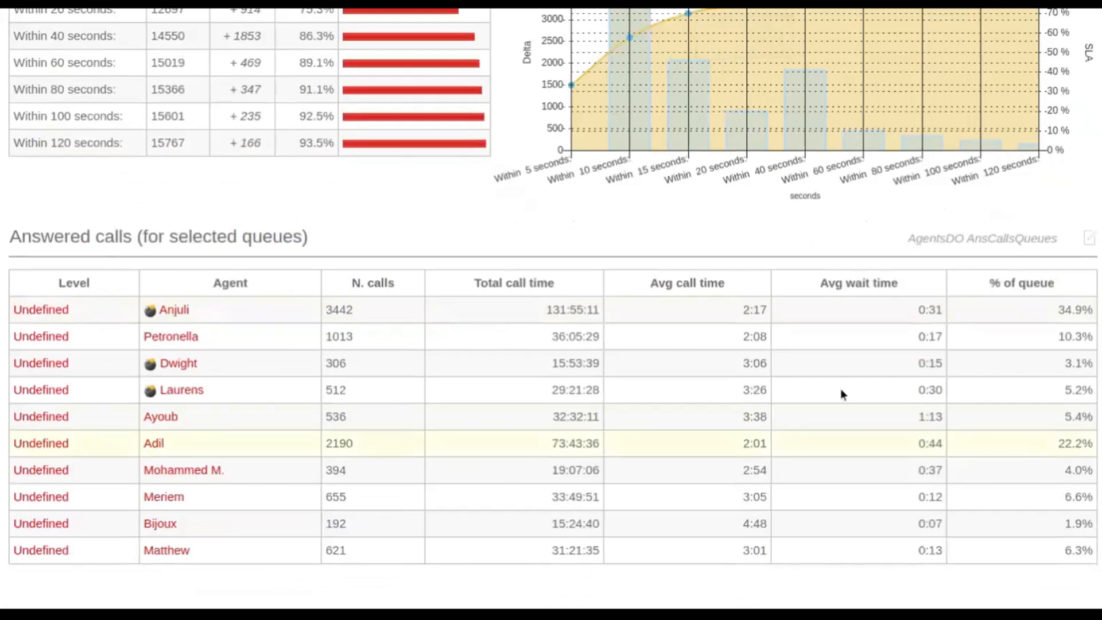
scroll(380, 345, "up", 15)
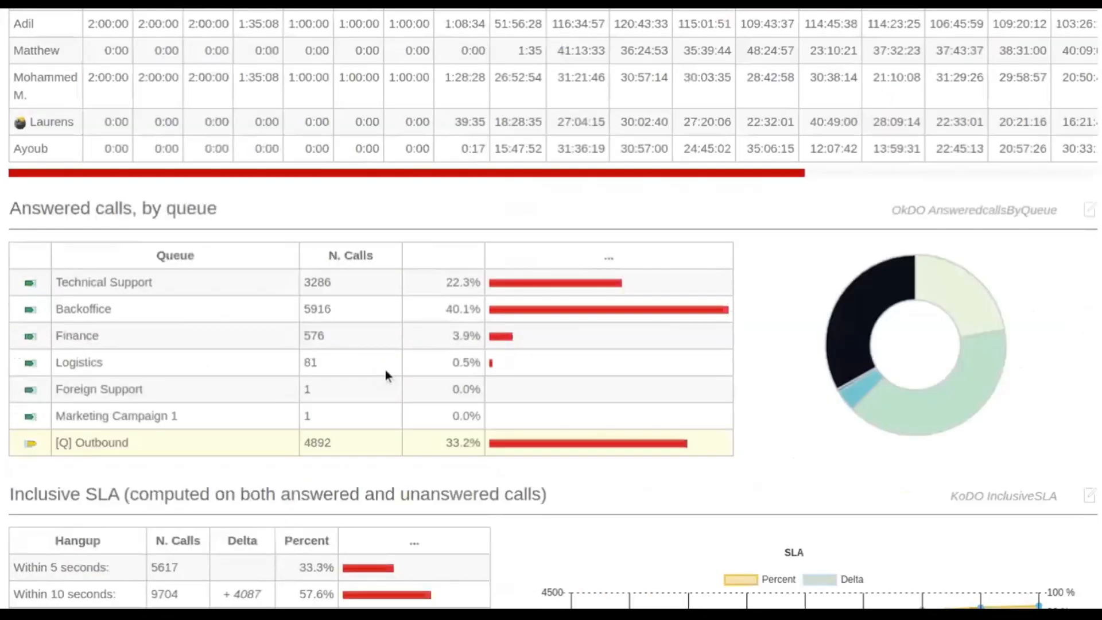
scroll(385, 387, "up", 4)
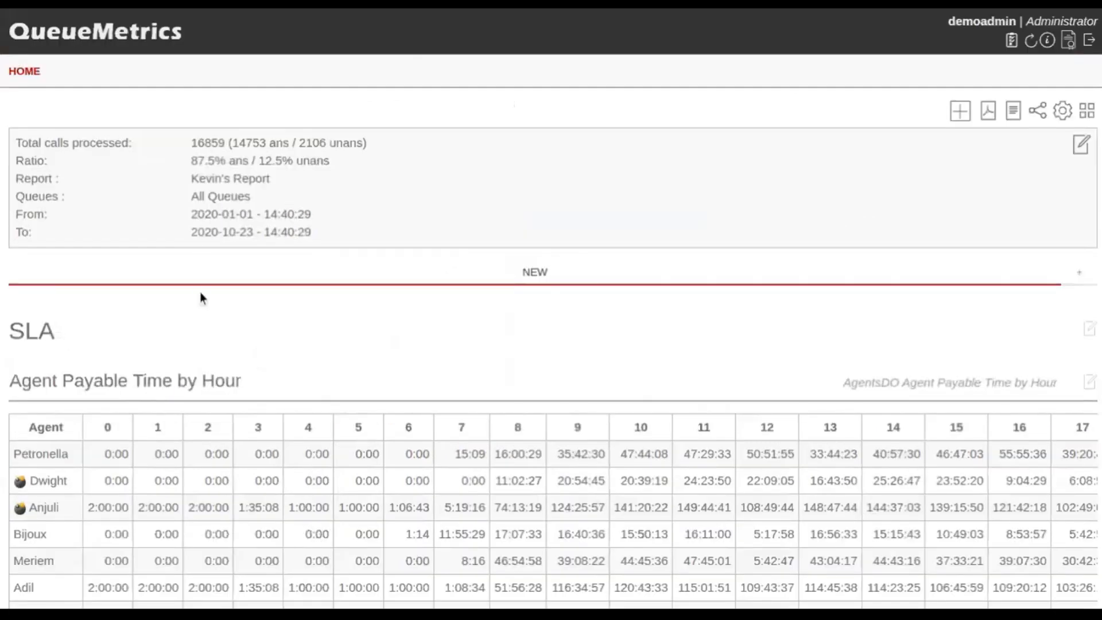
scroll(391, 305, "down", 10)
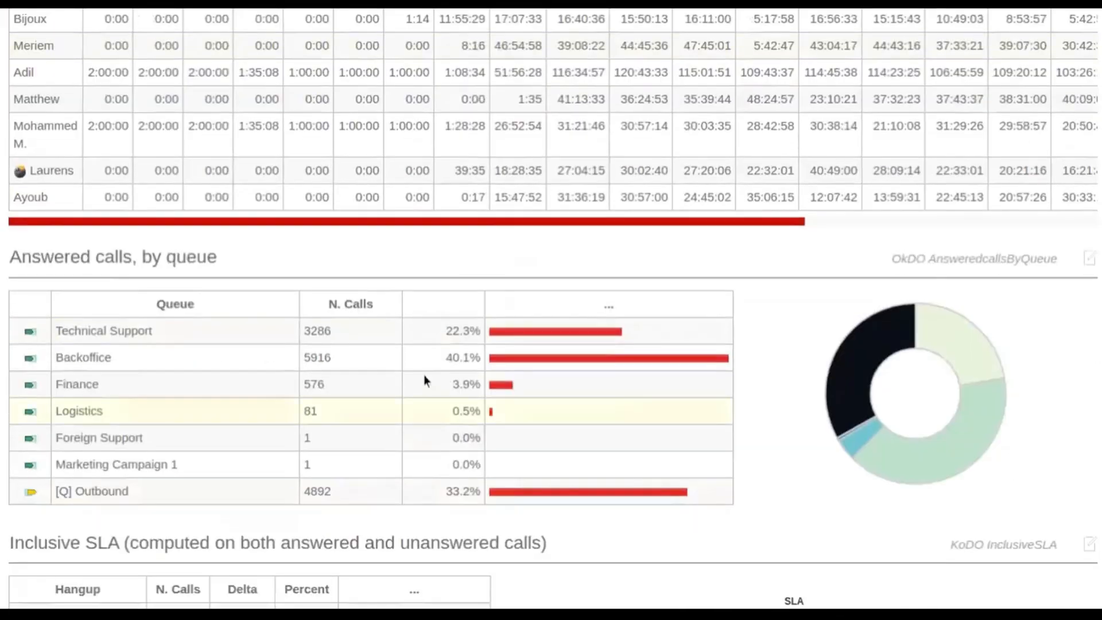
scroll(424, 380, "down", 1)
Move the N. Calls column before Queue in the Answered calls, by queue block.
left_click(1089, 216)
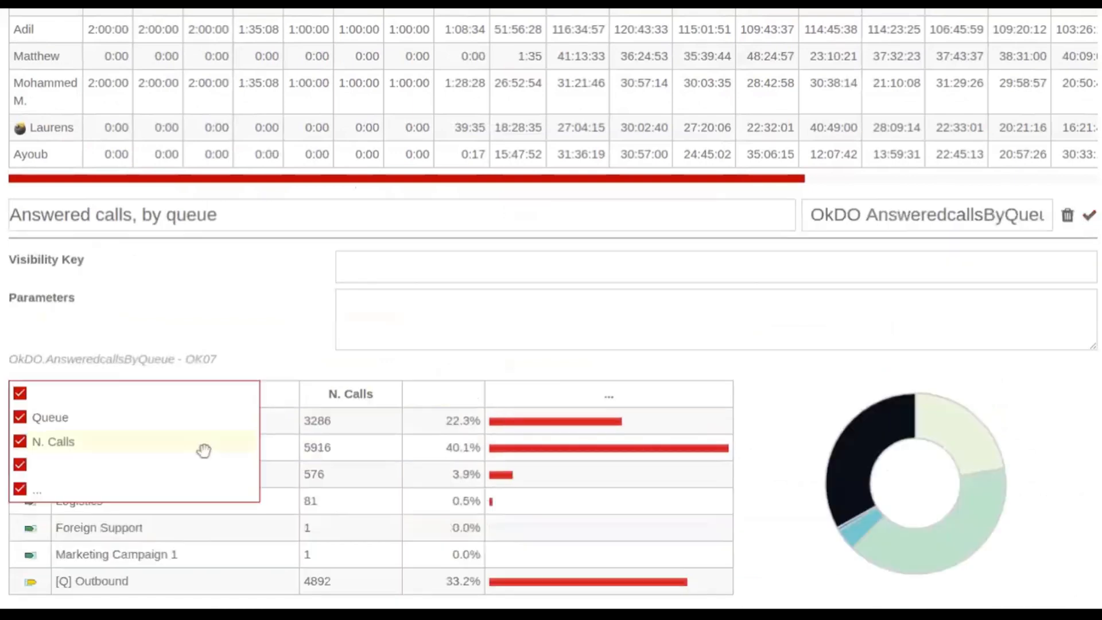
left_click(20, 443)
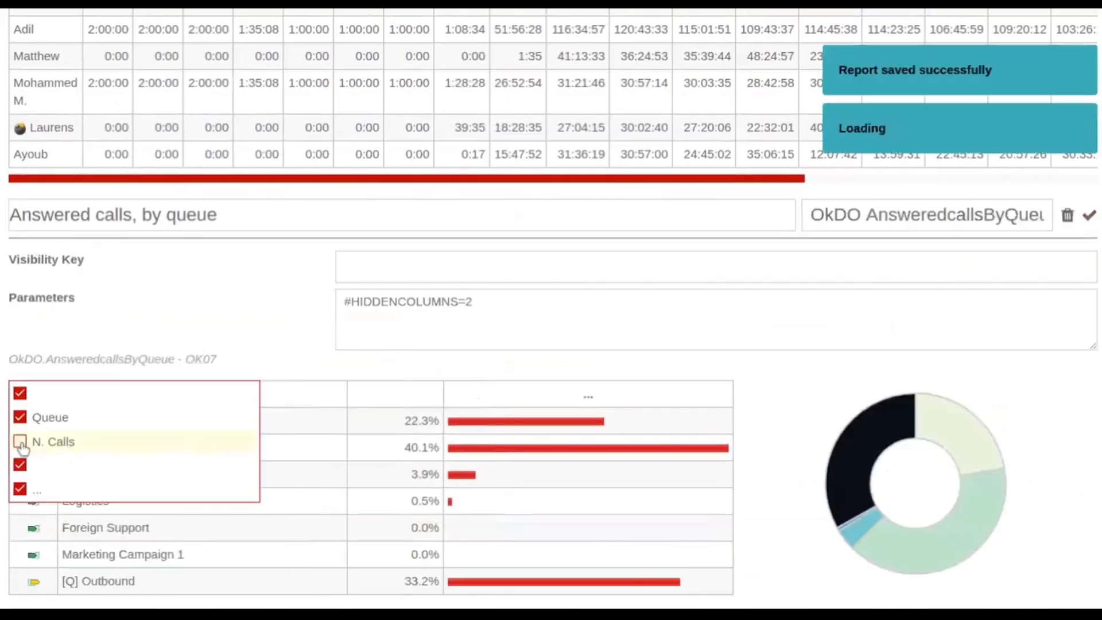
left_click(20, 442)
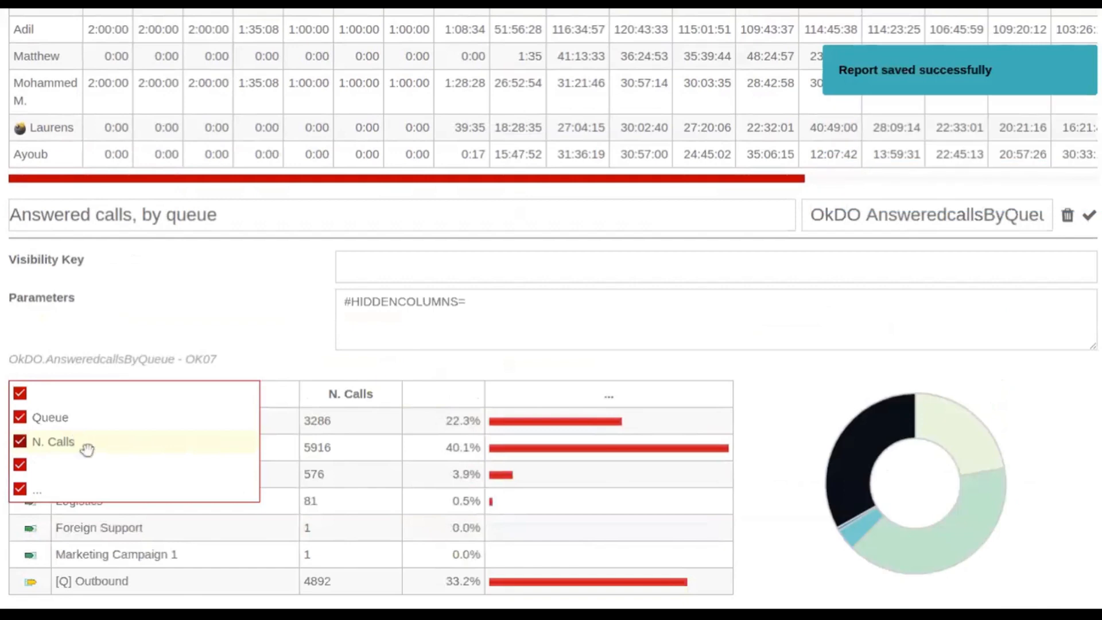
left_click_drag(86, 449, 93, 427)
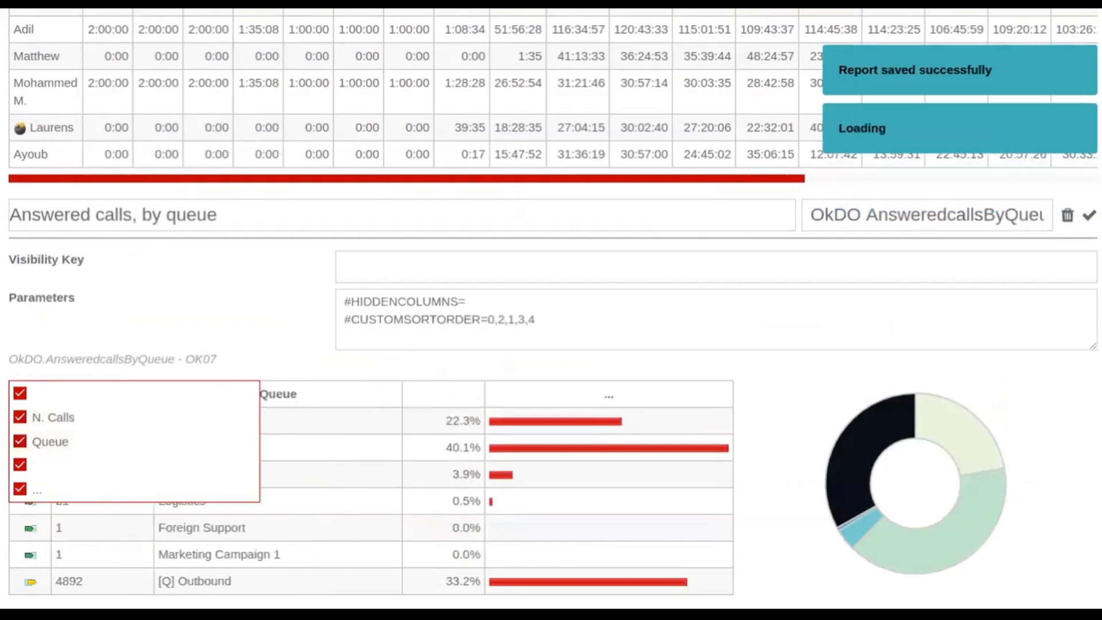
left_click(1086, 217)
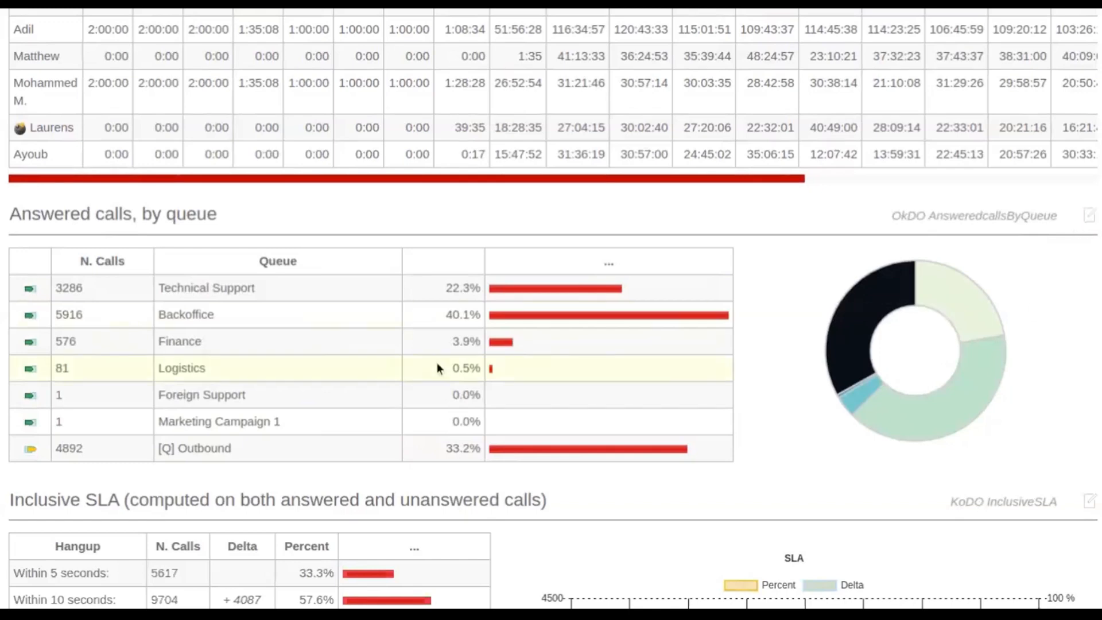
scroll(374, 346, "up", 10)
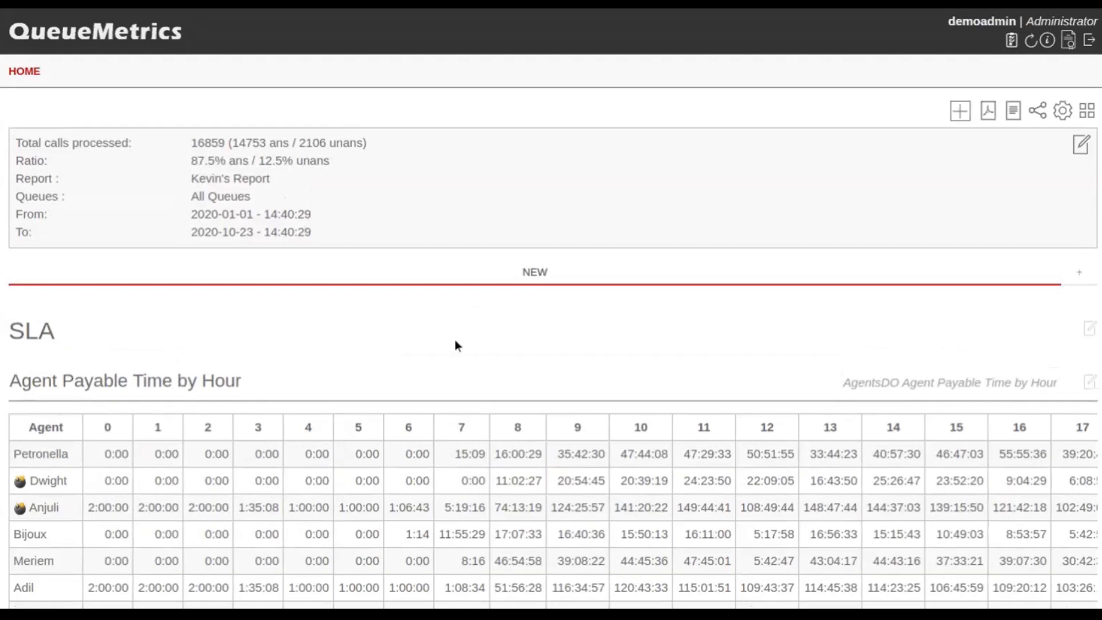
Drag Answered calls (for selected queues) to the top of the SLA block order and confirm.
left_click(1089, 329)
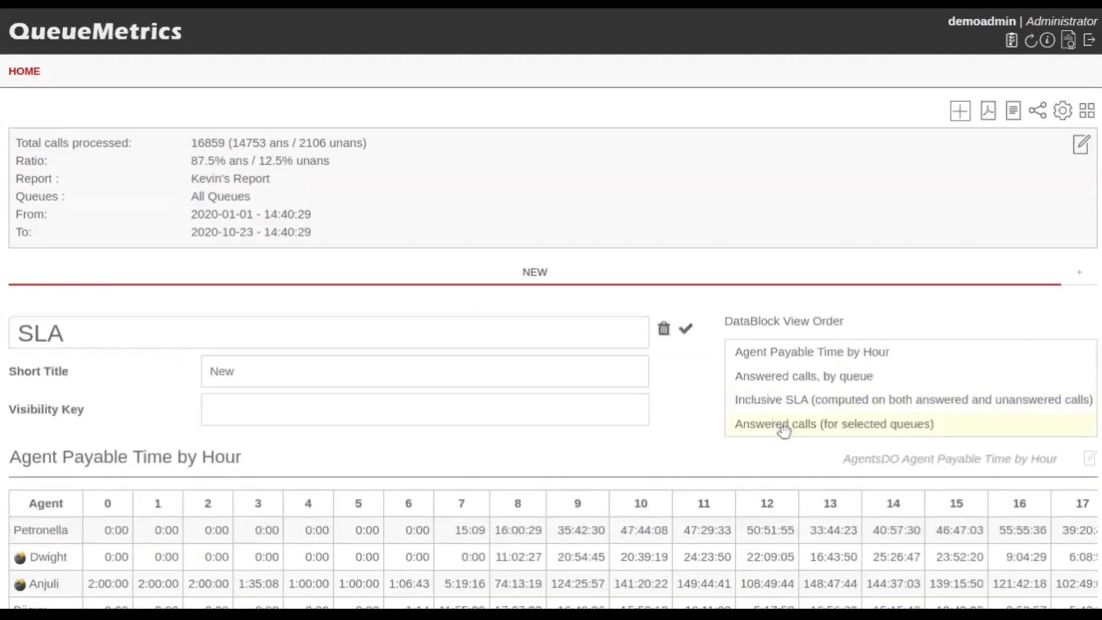
left_click_drag(784, 430, 782, 352)
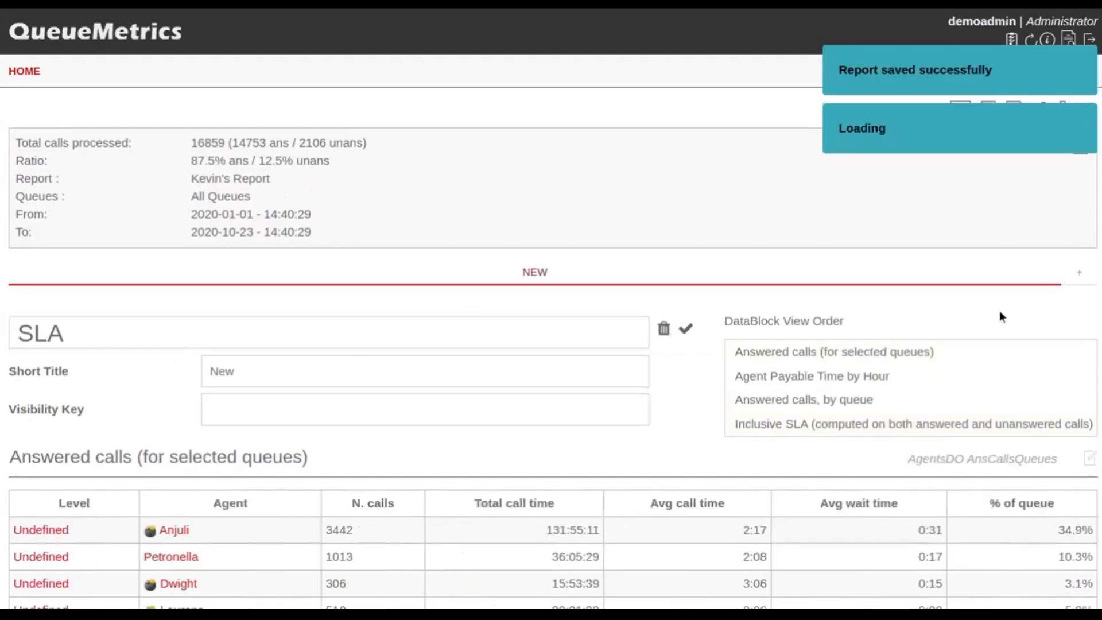
left_click(687, 332)
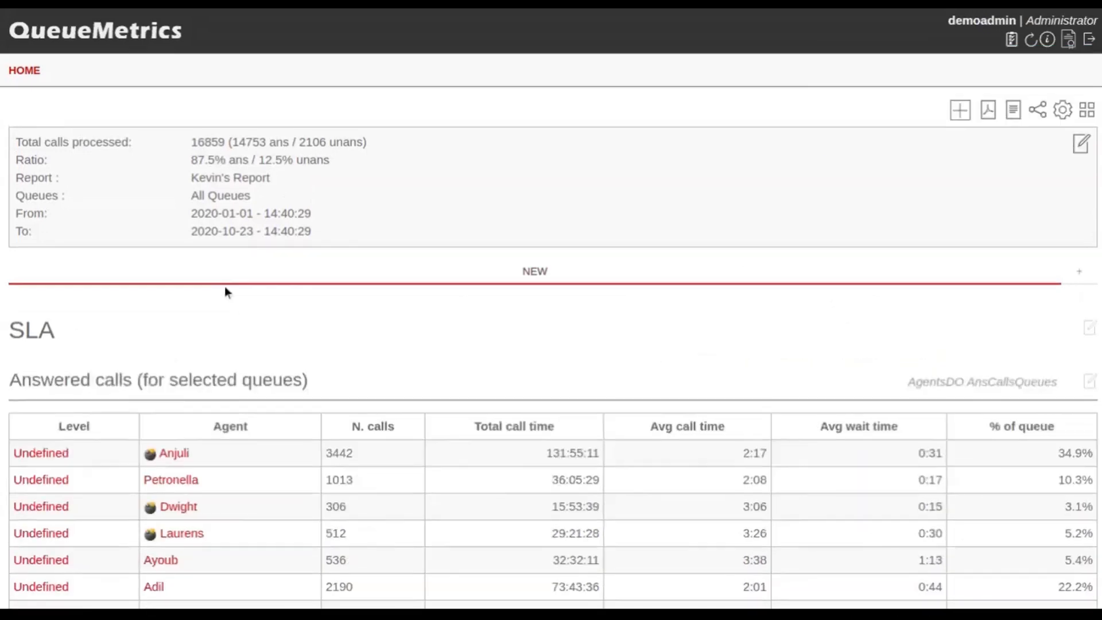
scroll(172, 259, "down", 3)
scroll(271, 414, "up", 3)
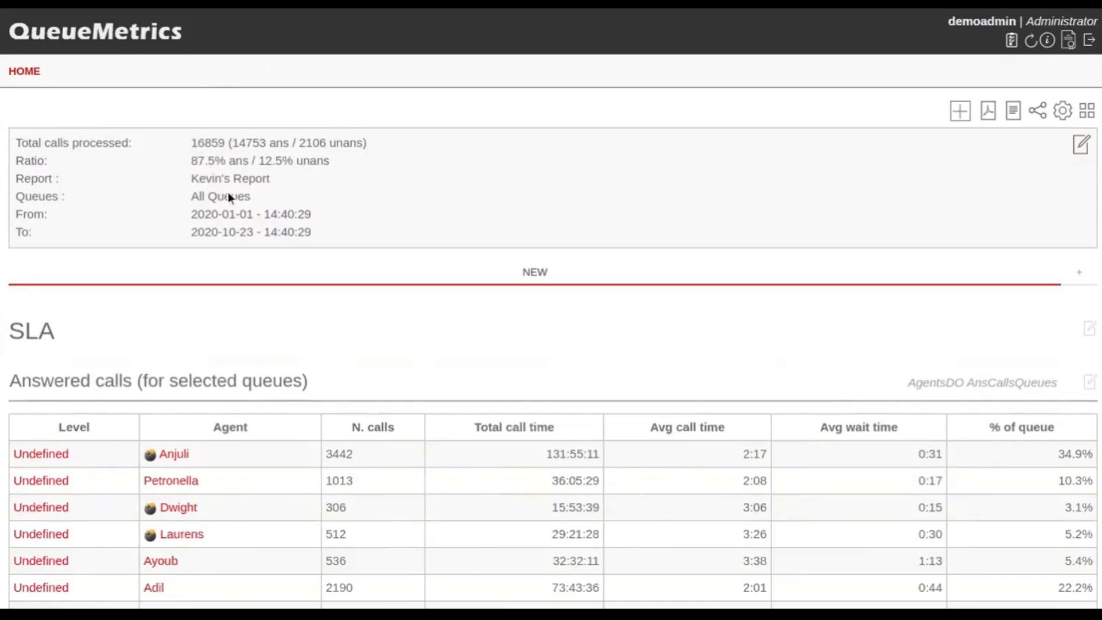
Make Kevin's Report summary editable, covering All Queues from January 01 to October 23 2020.
left_click_drag(192, 178, 336, 180)
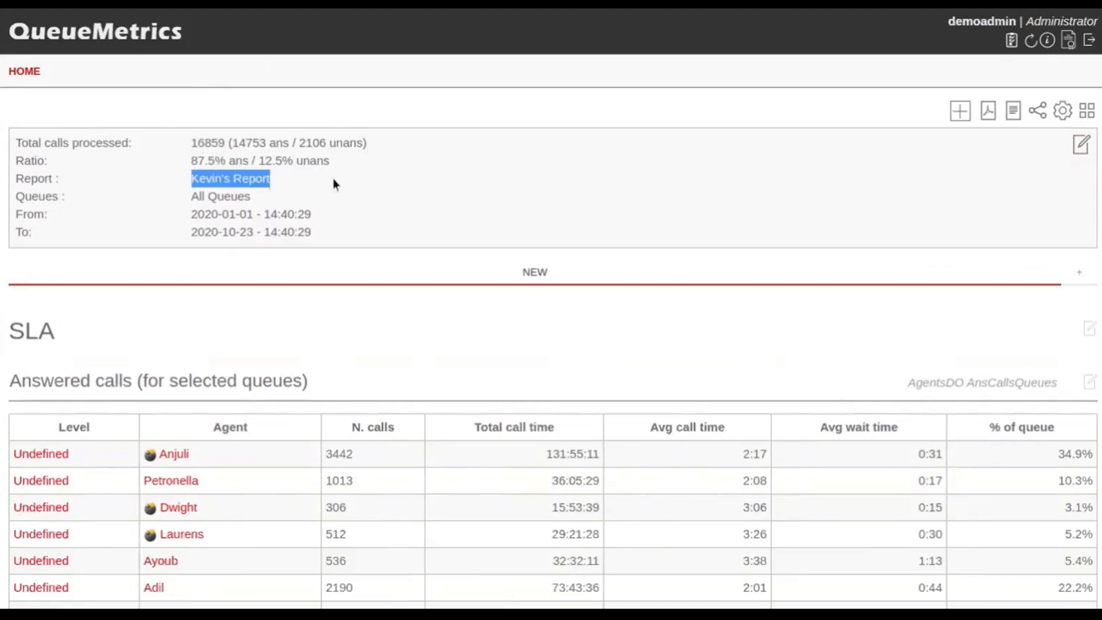
left_click(295, 180)
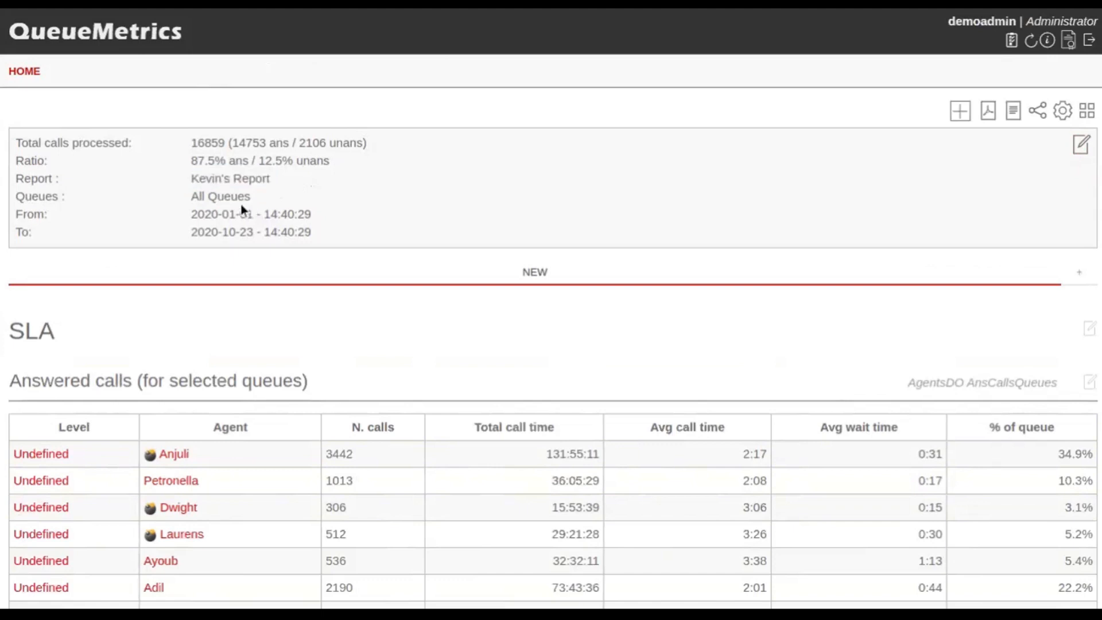
triple_click(241, 198)
double_click(247, 214)
left_click(1081, 147)
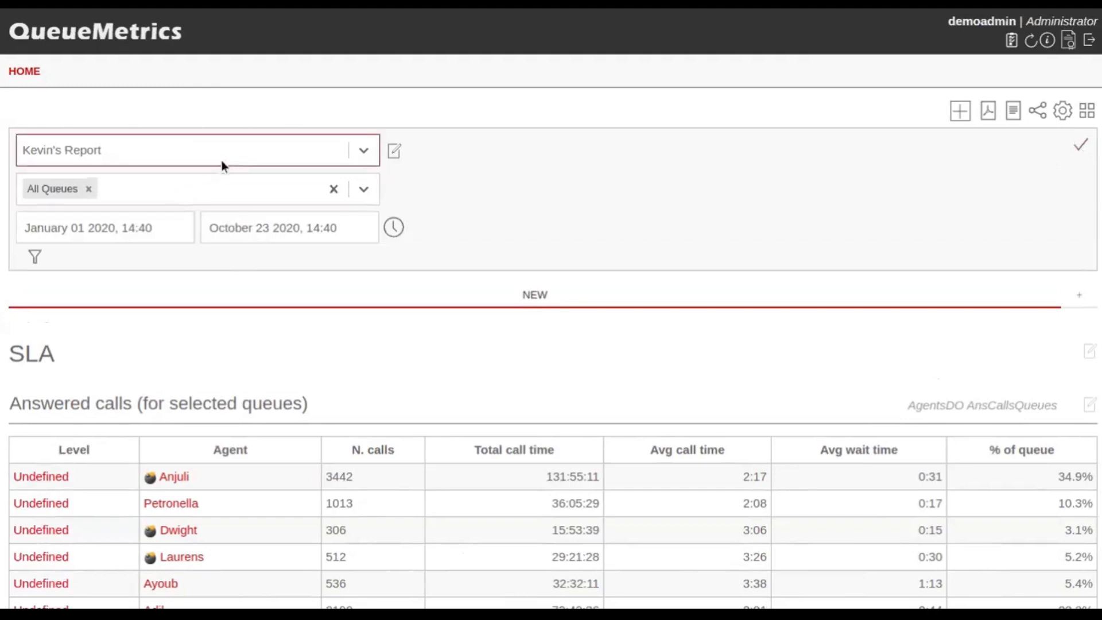
Search the Expression Filters panel for 'agent'.
left_click(35, 258)
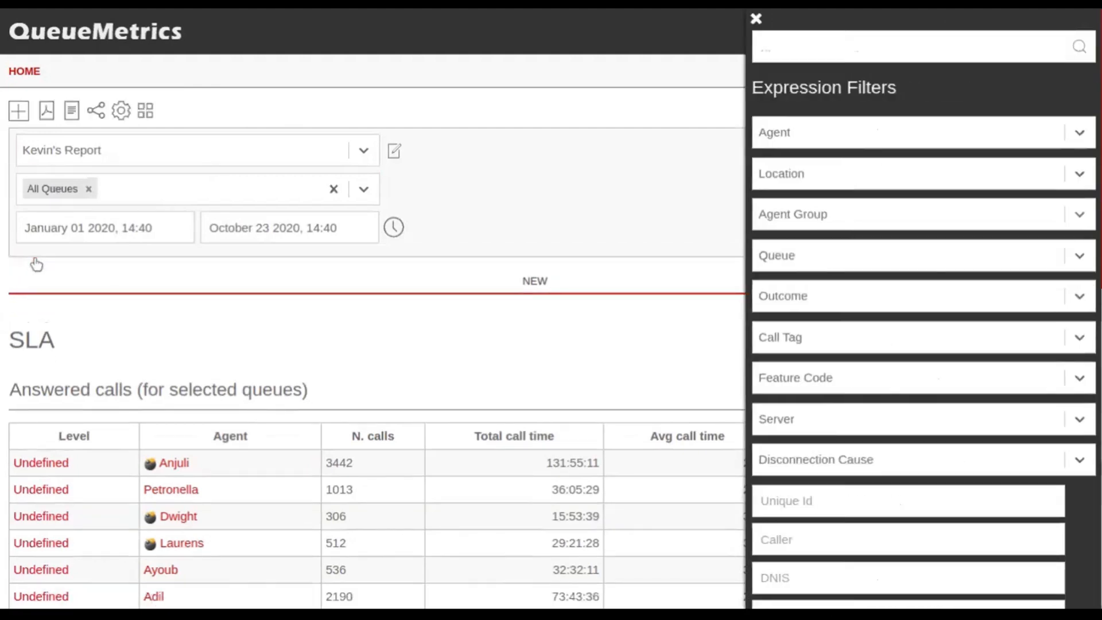
scroll(856, 123, "down", 8)
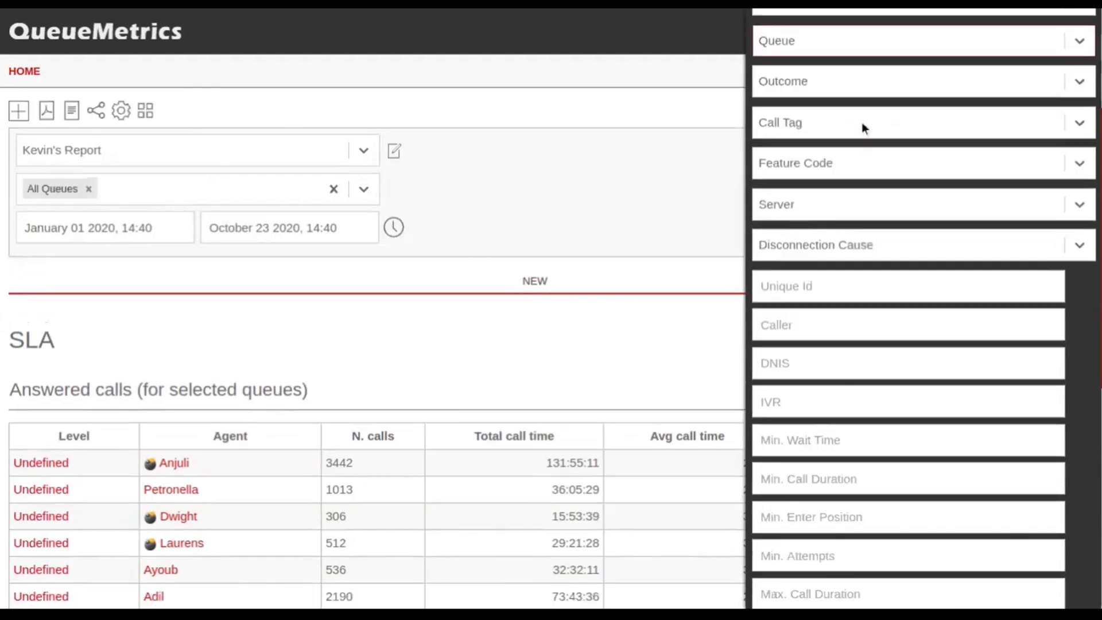
scroll(863, 122, "down", 4)
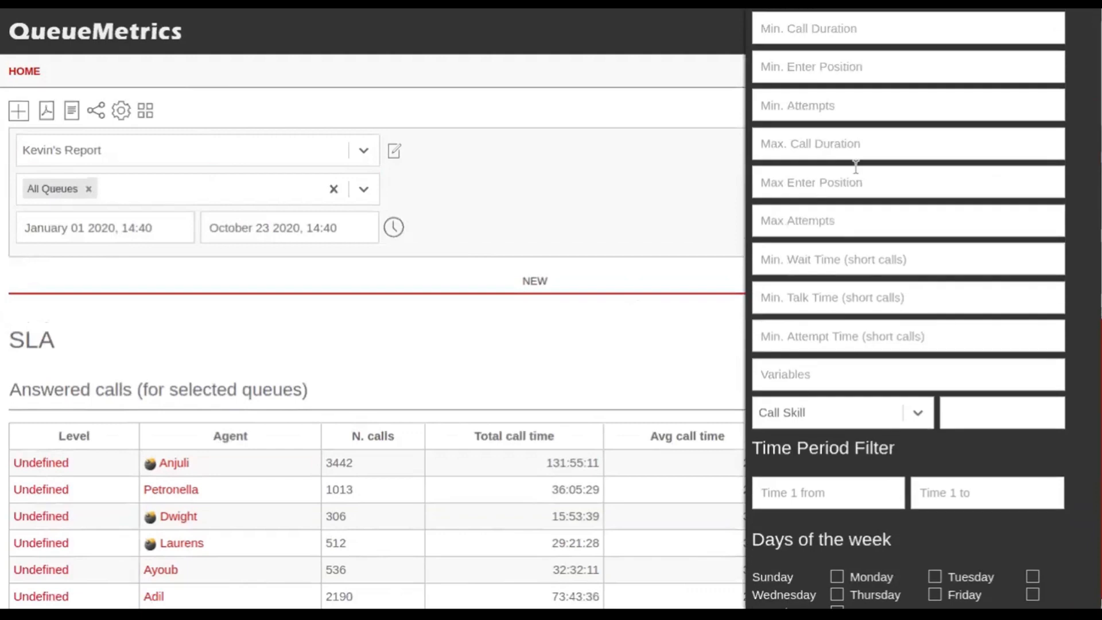
scroll(856, 174, "up", 12)
scroll(857, 180, "up", 2)
left_click(862, 48)
type("agent")
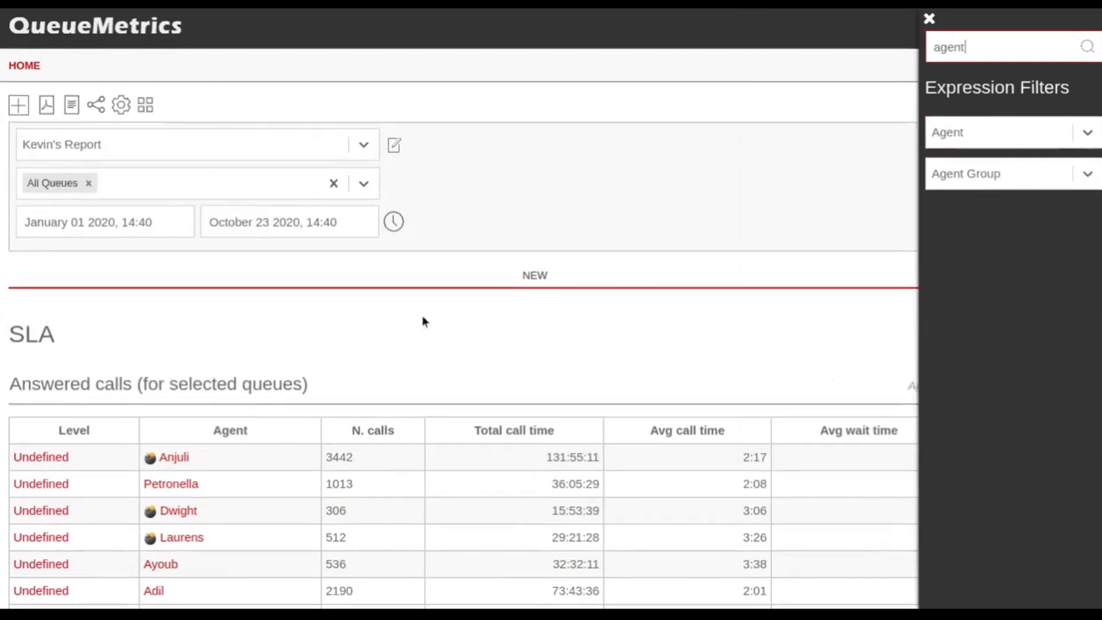
scroll(422, 315, "down", 4)
scroll(280, 546, "up", 1)
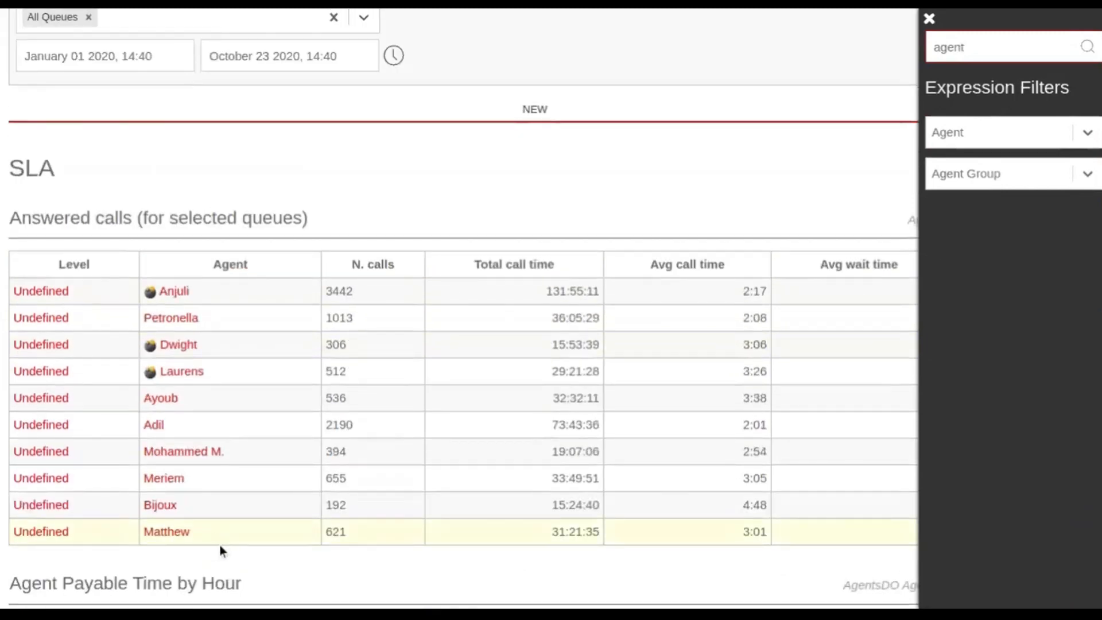
Set the Agent filter to Matthew and close the filter panel.
left_click(1024, 147)
scroll(982, 229, "down", 3)
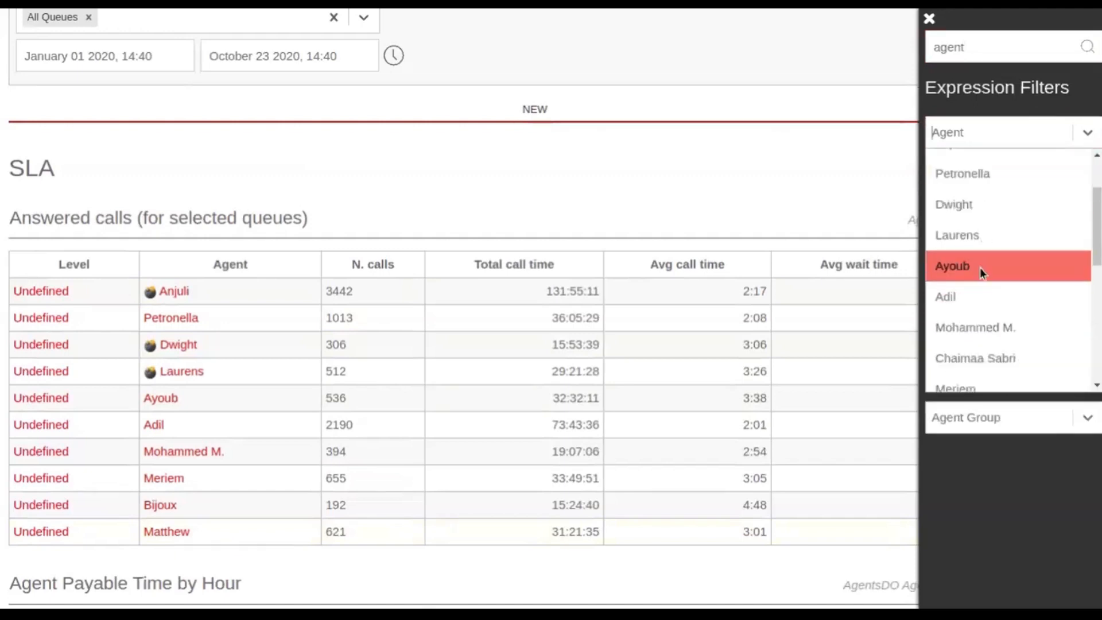
type("matt")
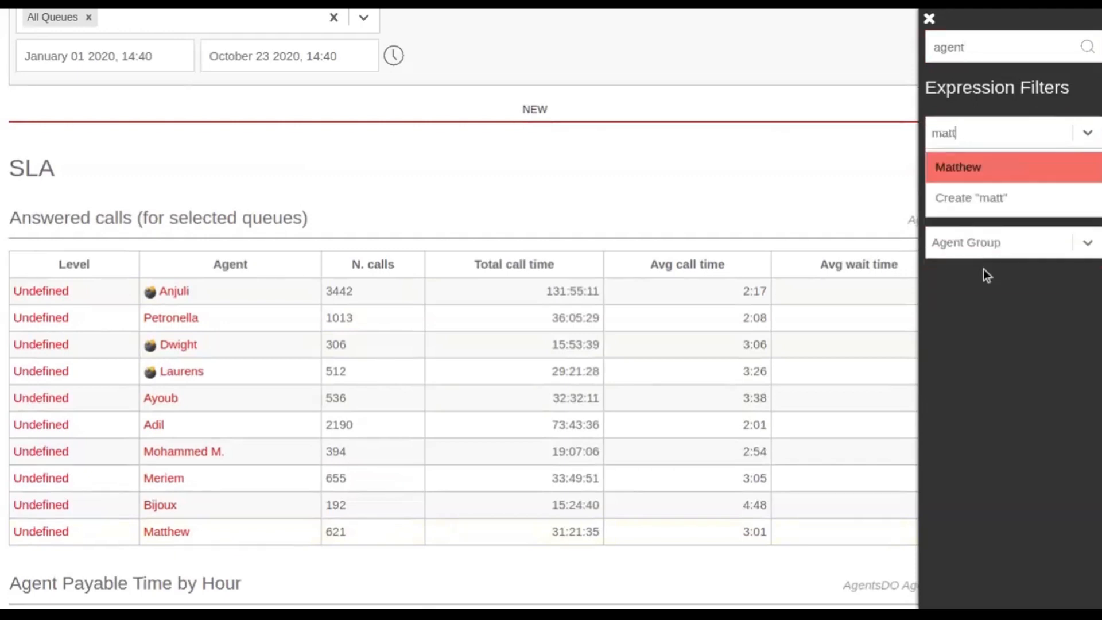
left_click(973, 164)
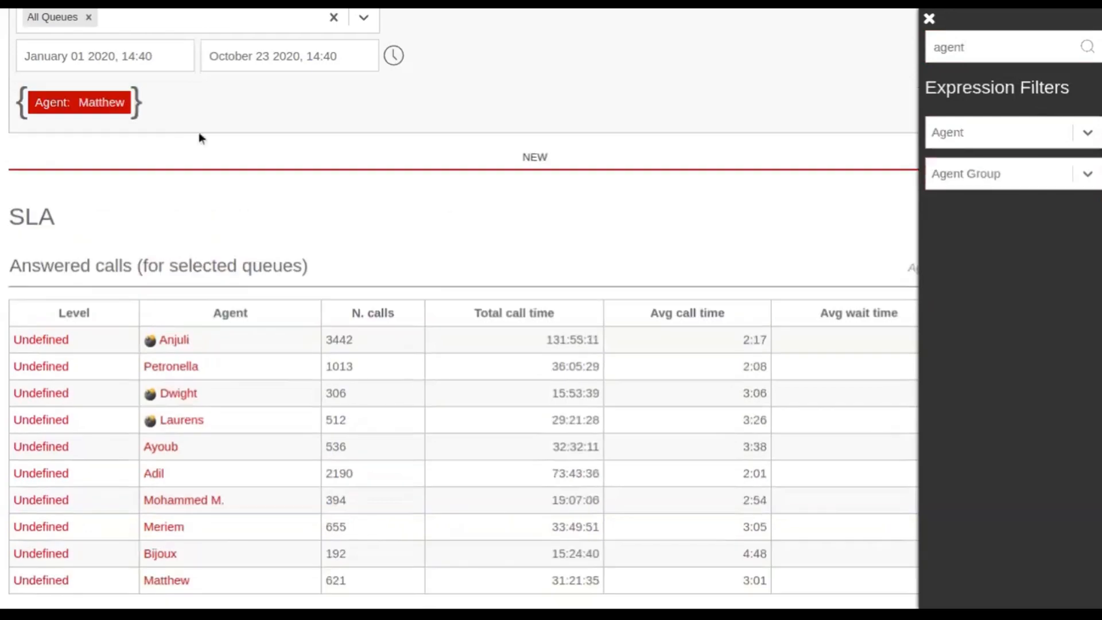
scroll(199, 137, "up", 3)
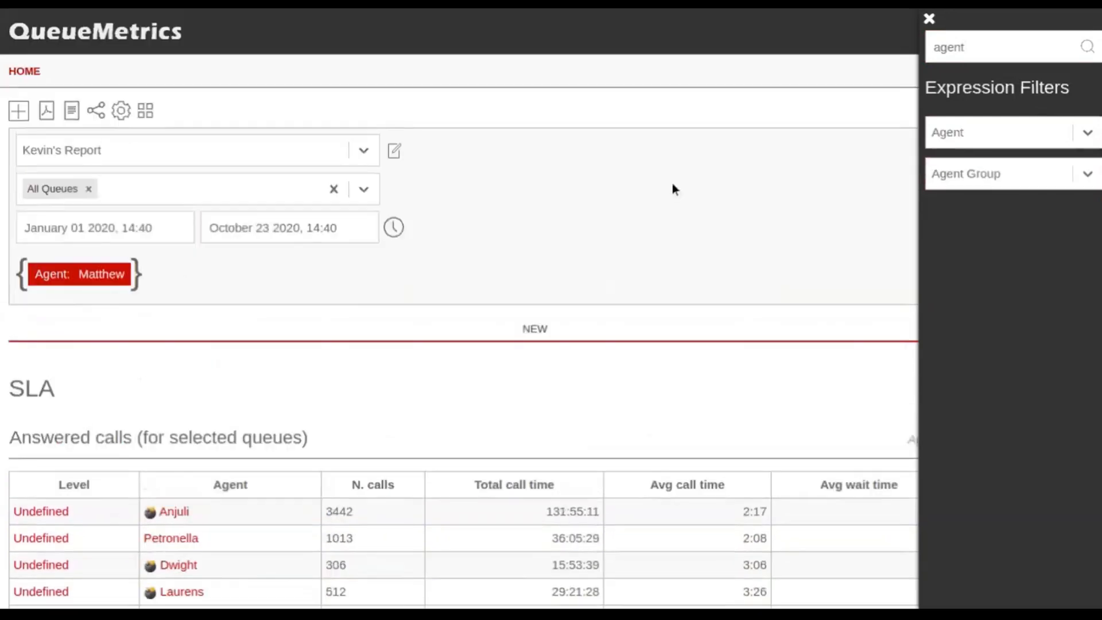
left_click(673, 184)
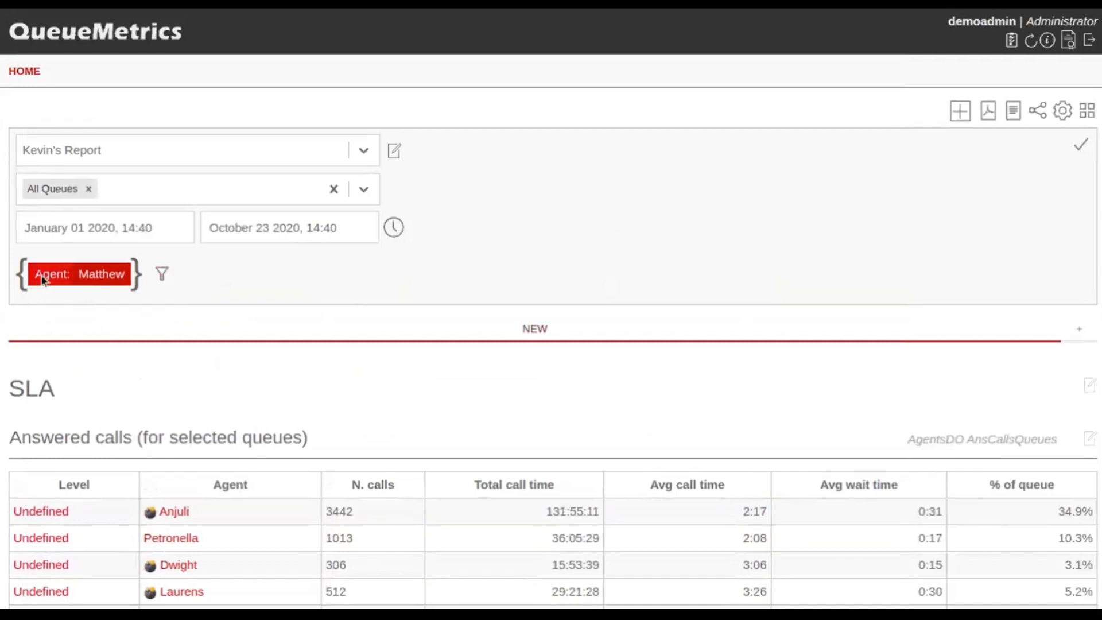
Save the Matthew-filtered report and review the refreshed 621-call results.
left_click(1082, 148)
scroll(387, 229, "down", 2)
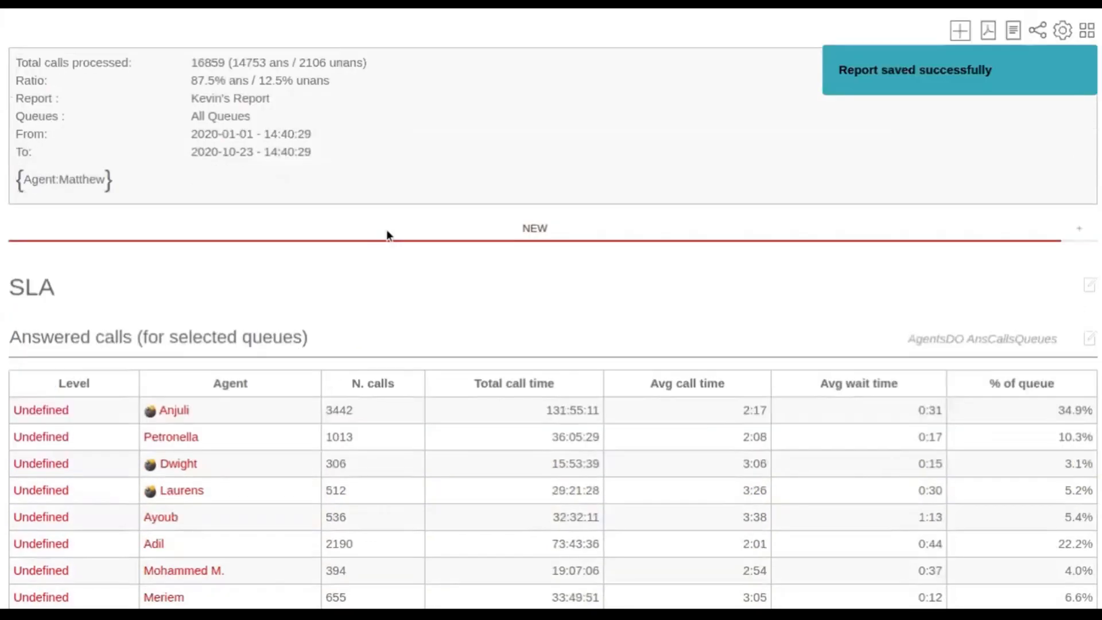
scroll(387, 235, "down", 2)
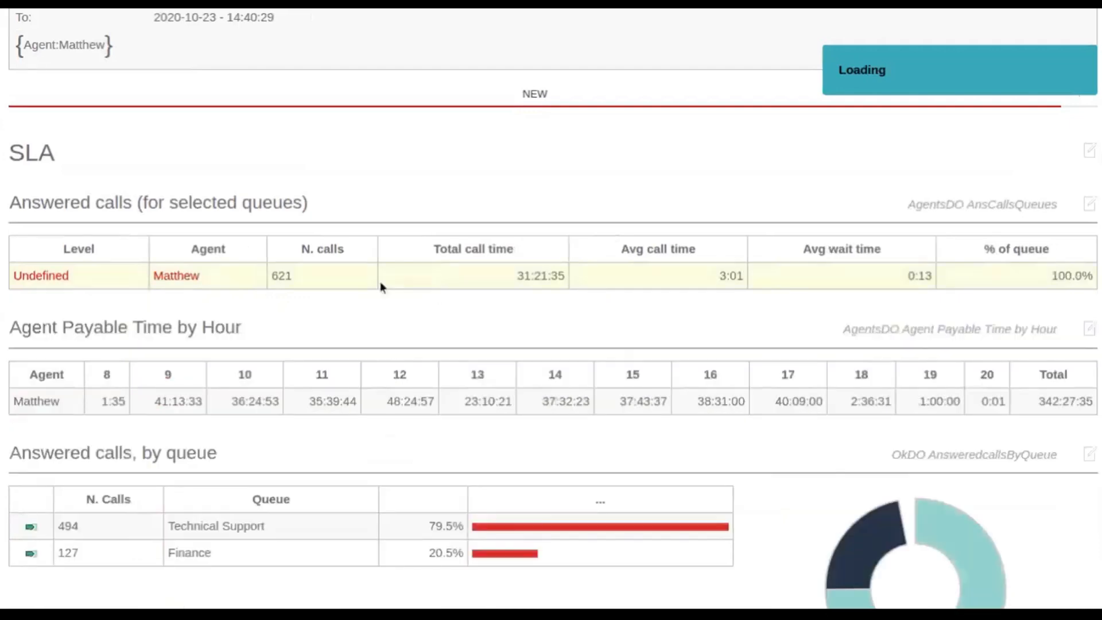
scroll(601, 267, "down", 5)
scroll(487, 326, "down", 2)
scroll(423, 352, "up", 8)
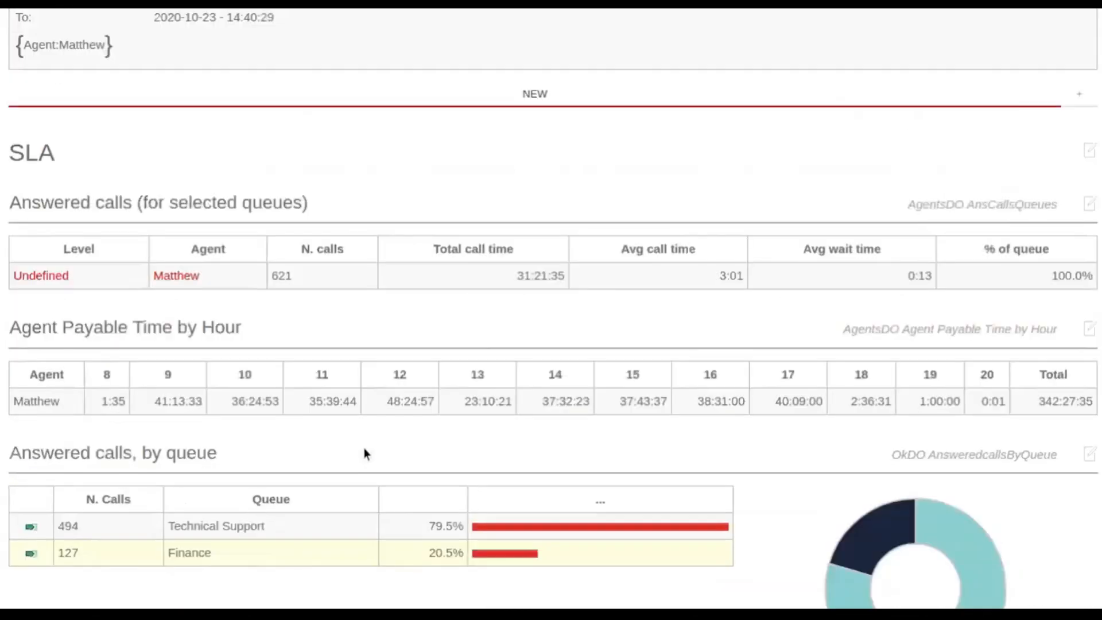
scroll(574, 316, "up", 3)
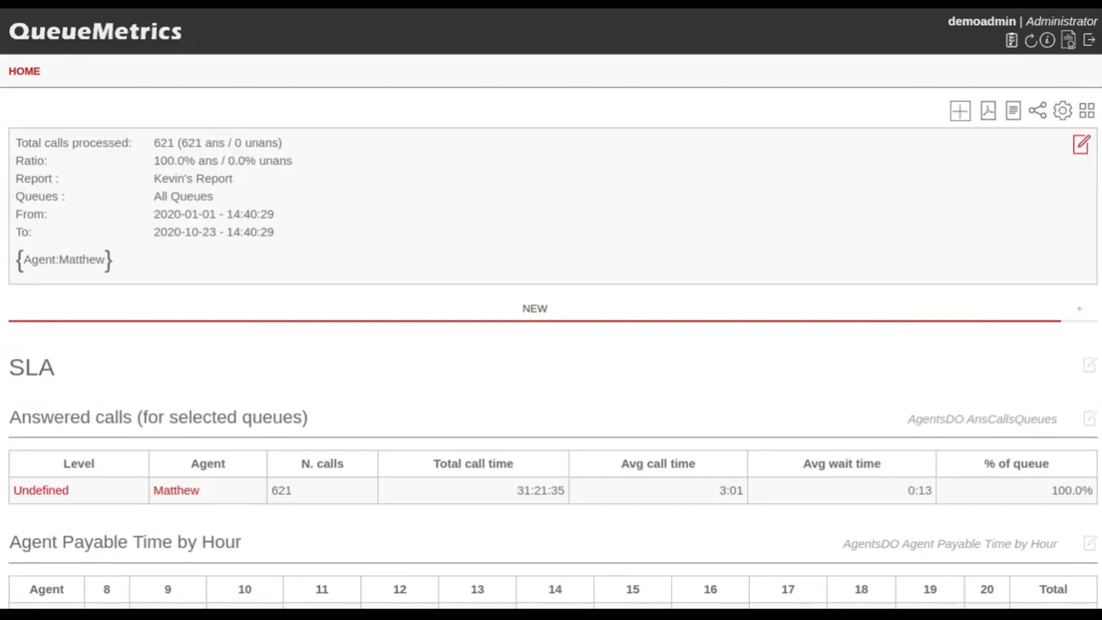
Add Petronella to the Matthew agent filter and save Kevin's Report, now covering 1013 and 621 answered calls.
left_click(1081, 144)
left_click(166, 280)
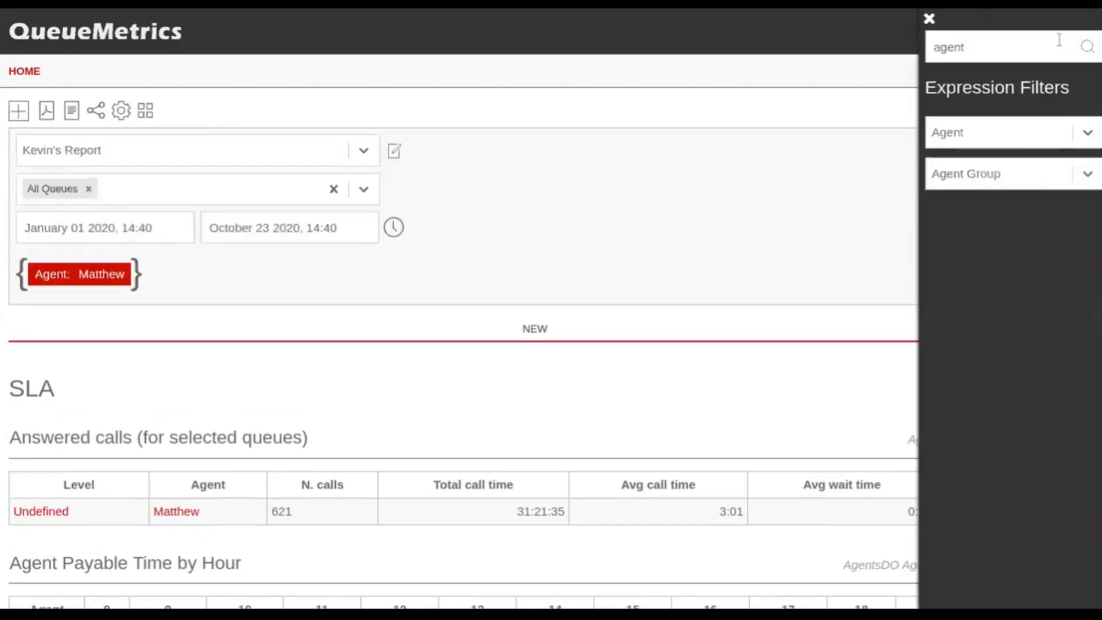
left_click(986, 132)
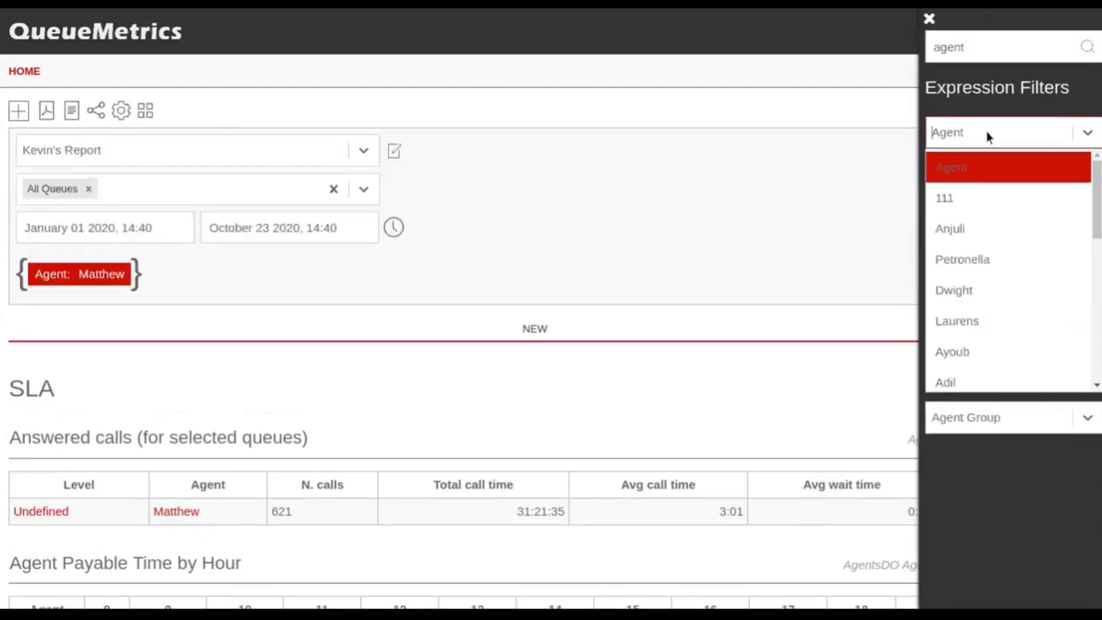
left_click(998, 266)
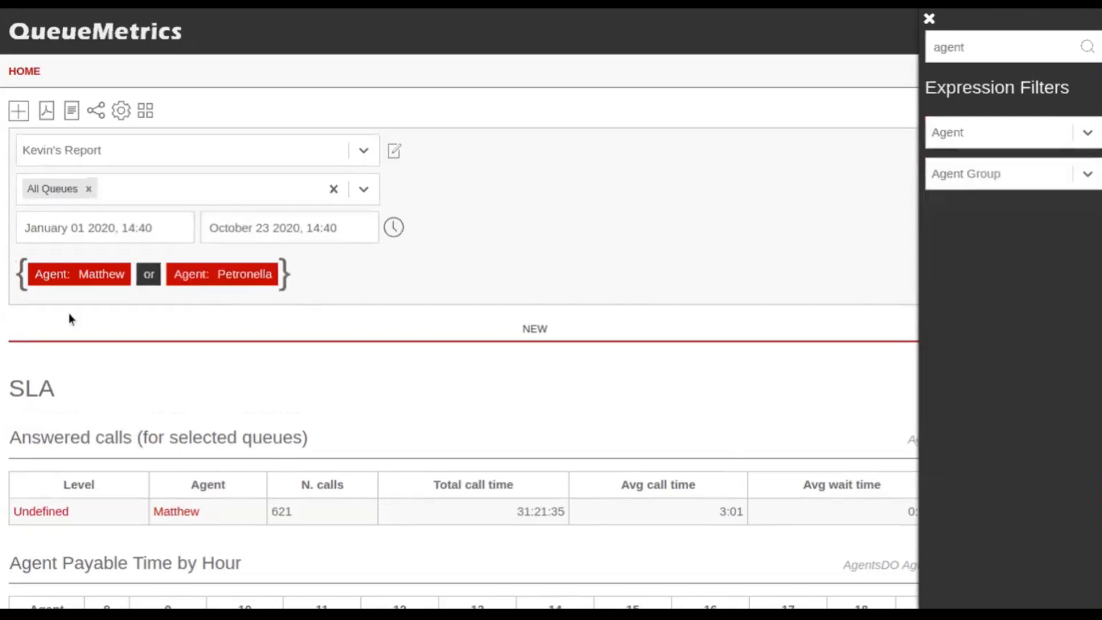
left_click(615, 205)
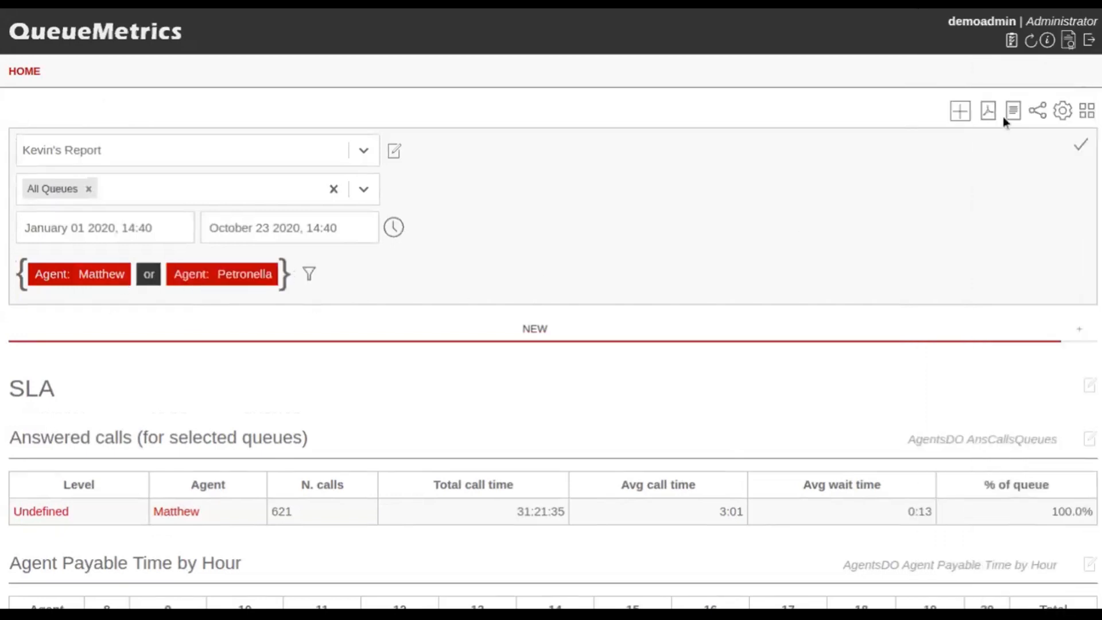
left_click(1083, 148)
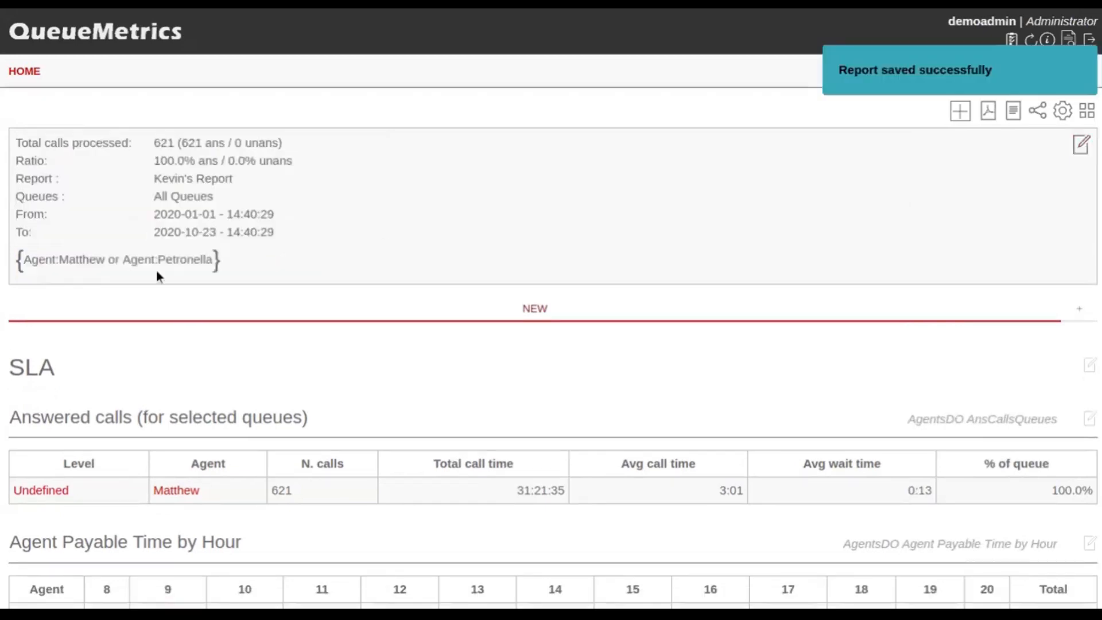
scroll(543, 323, "down", 4)
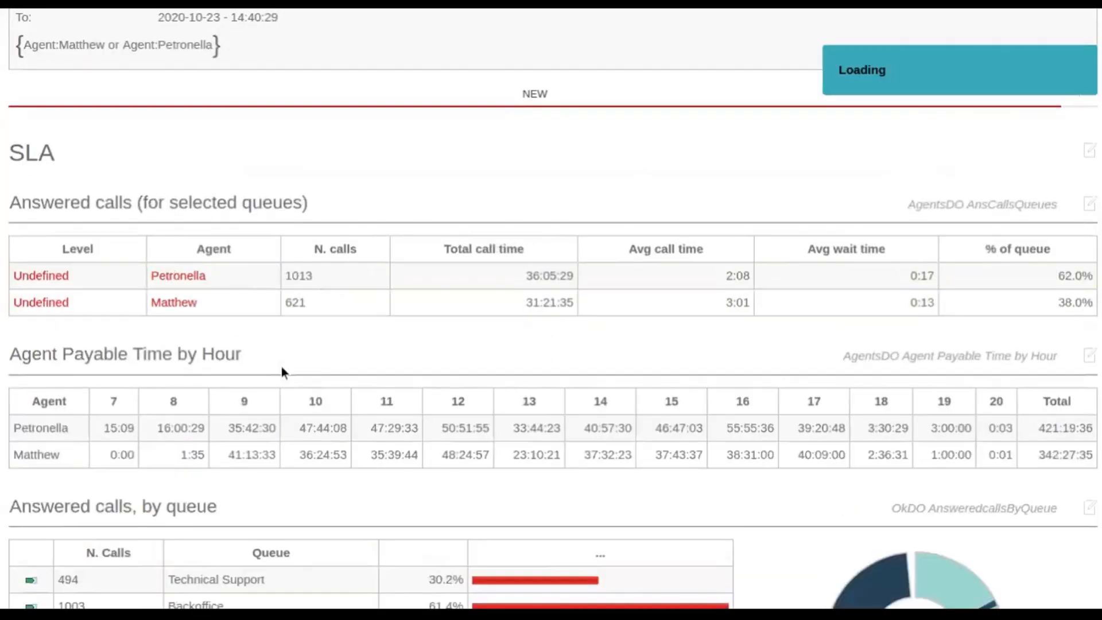
scroll(604, 279, "down", 5)
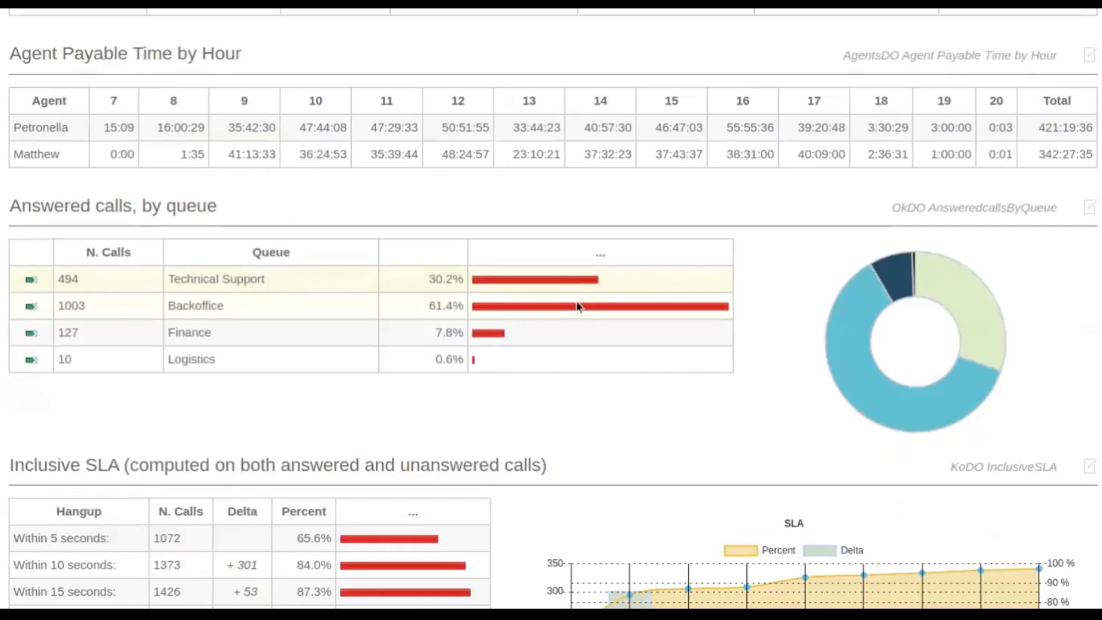
scroll(577, 306, "up", 9)
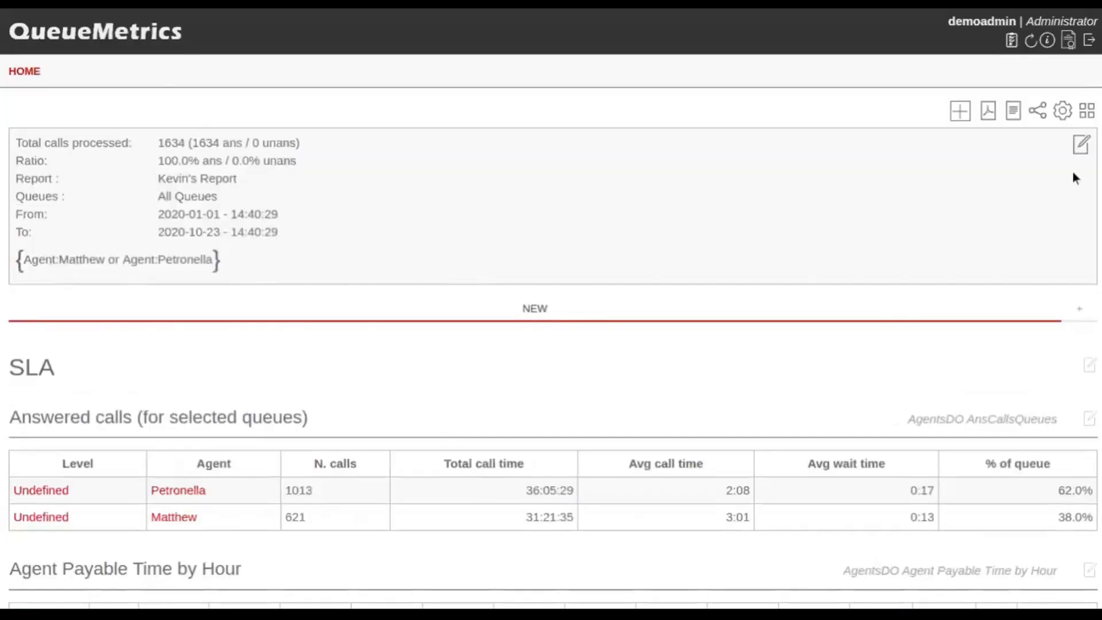
Add a Queue: Backoffice condition to Kevin's Report filter.
left_click(1081, 145)
mouse_move(304, 274)
left_click(310, 276)
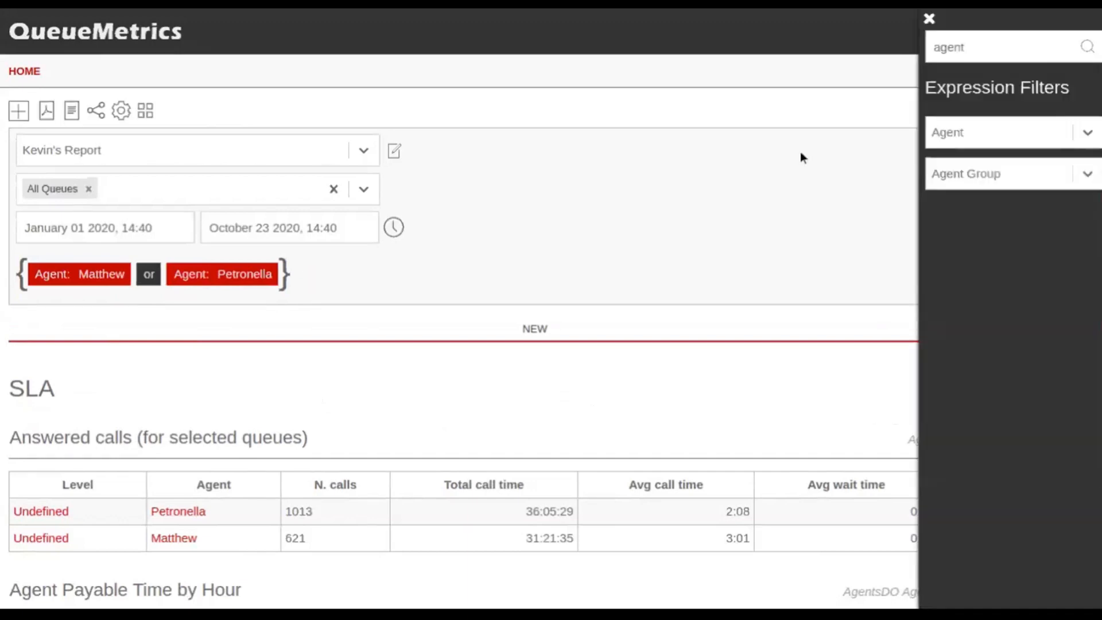
left_click(1031, 133)
left_click(1032, 133)
double_click(1001, 49)
type("queue")
left_click(953, 141)
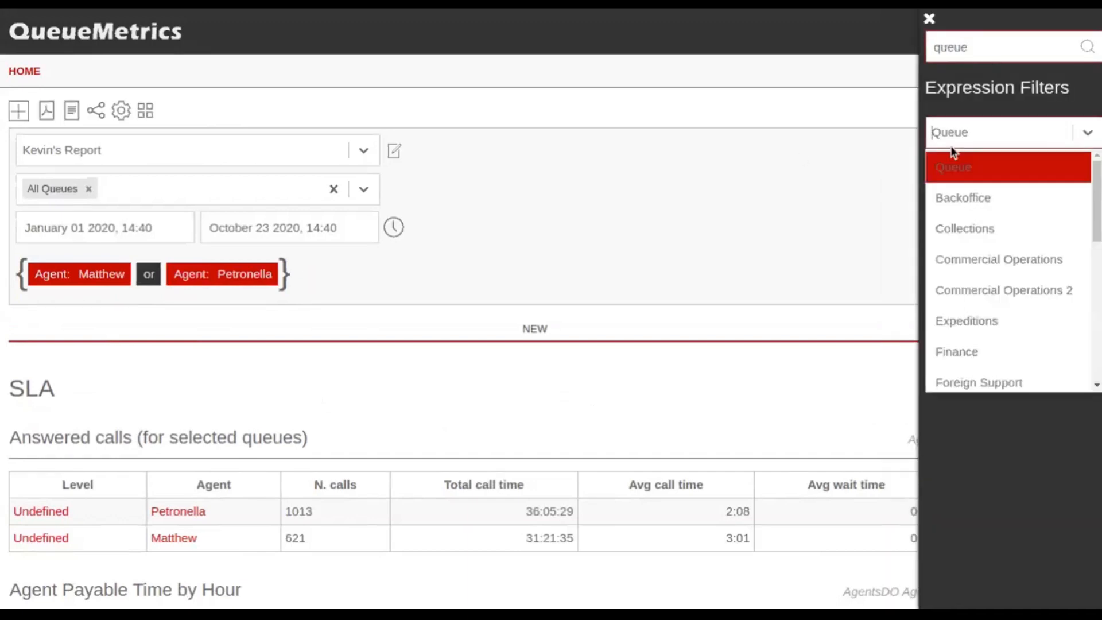
left_click(989, 191)
left_click(839, 144)
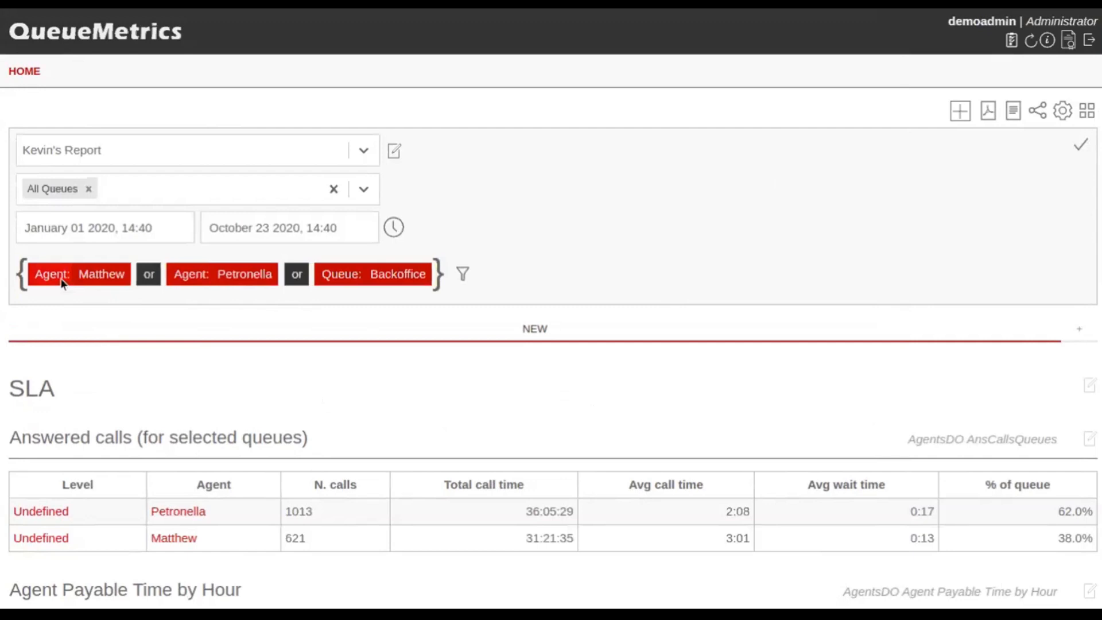
Group Matthew's agent condition with Backoffice using AND, and save the filter.
left_click_drag(61, 279, 61, 272)
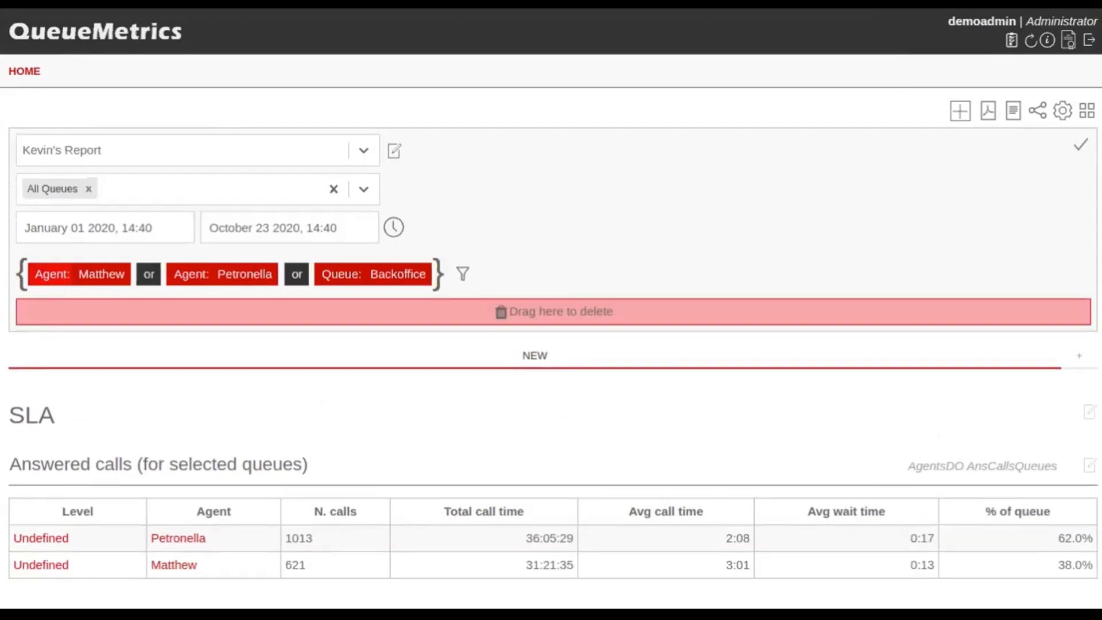
left_click_drag(61, 273, 373, 275)
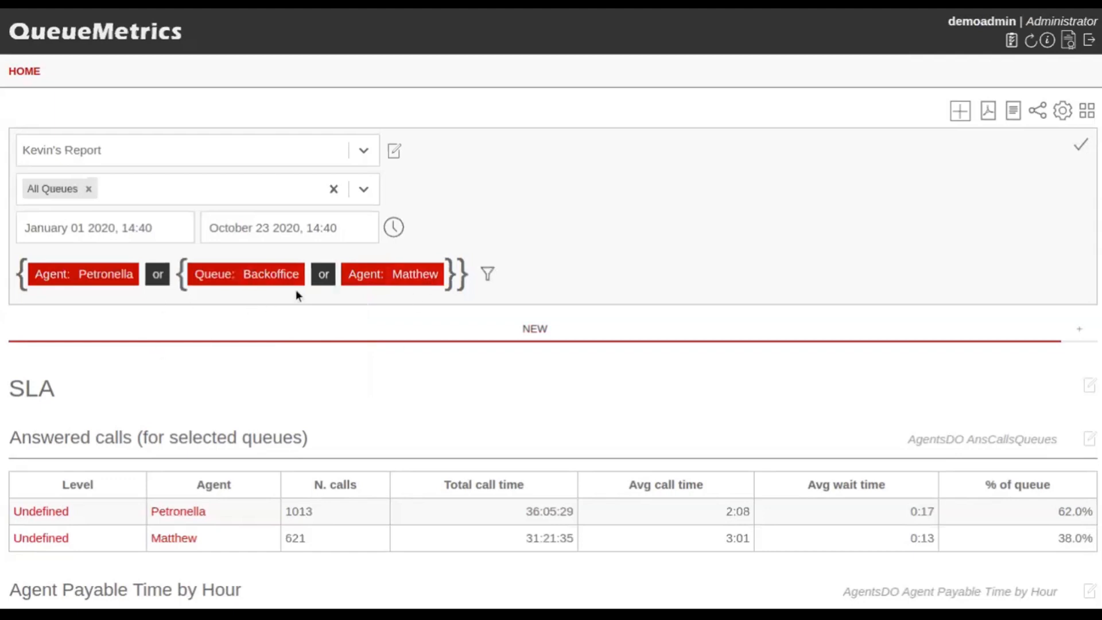
left_click(323, 274)
left_click(326, 339)
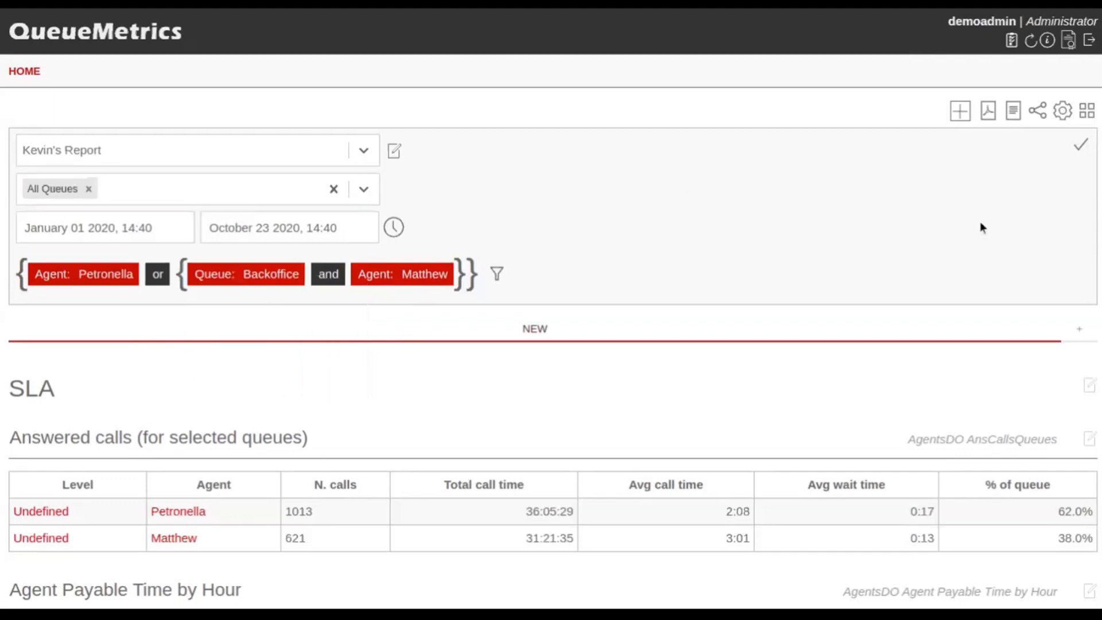
left_click(1081, 145)
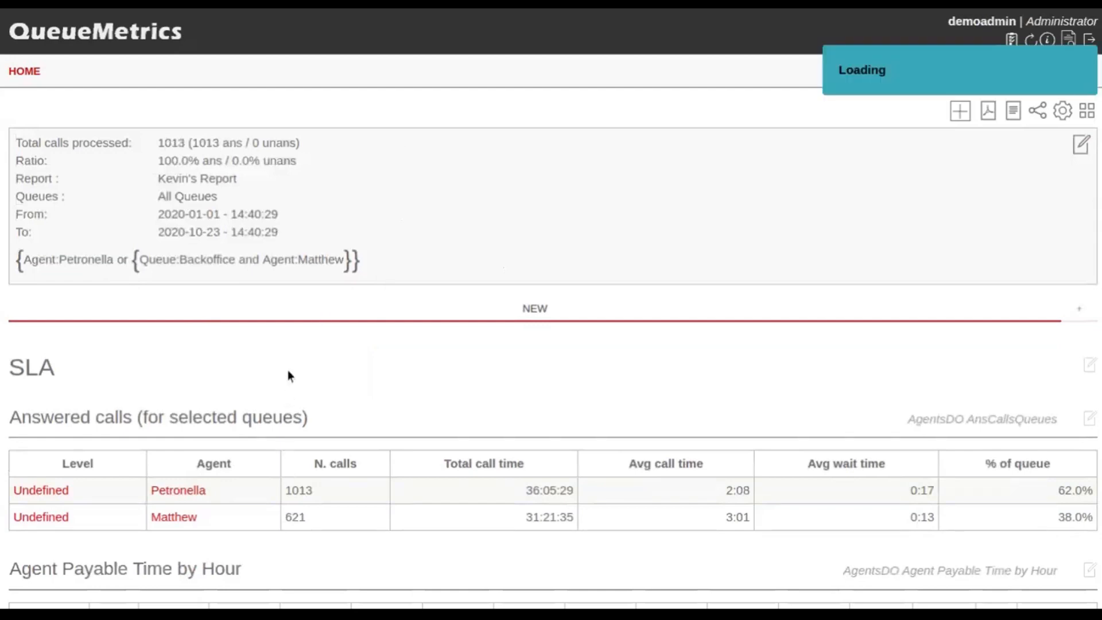
Check the Answered calls table: Petronella 1013 (100.0%), Matthew 0.
scroll(288, 369, "down", 2)
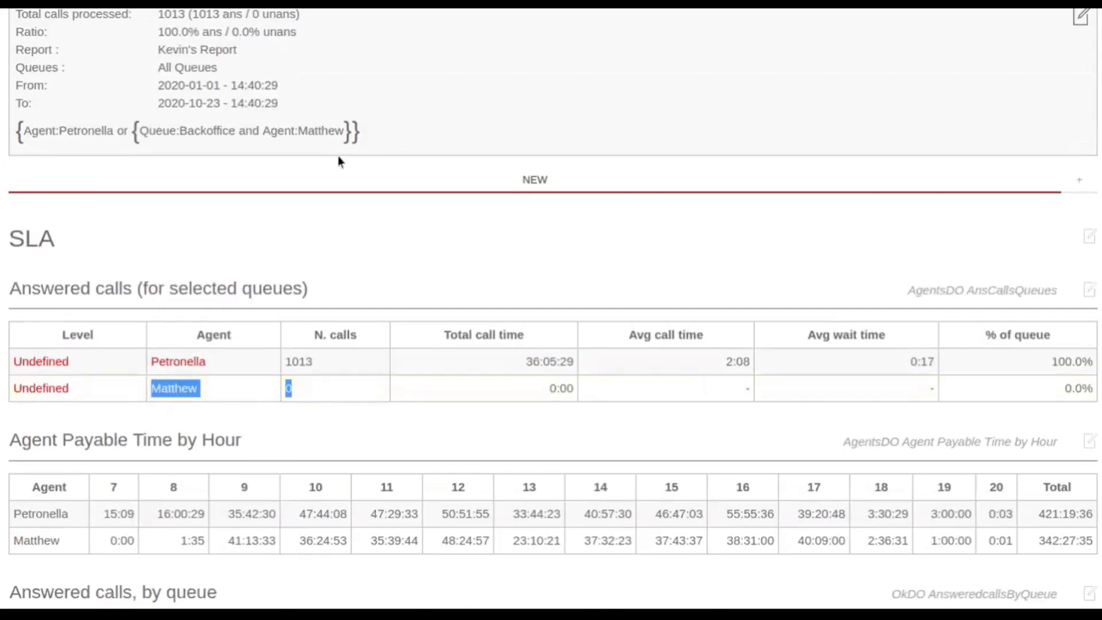
left_click(467, 74)
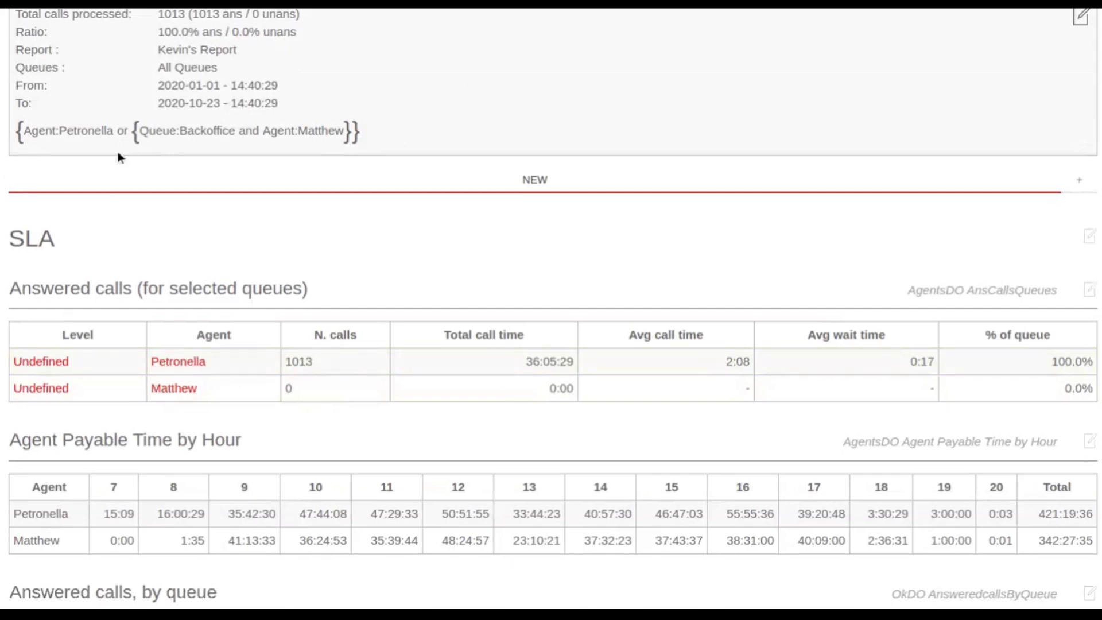
scroll(433, 360, "up", 3)
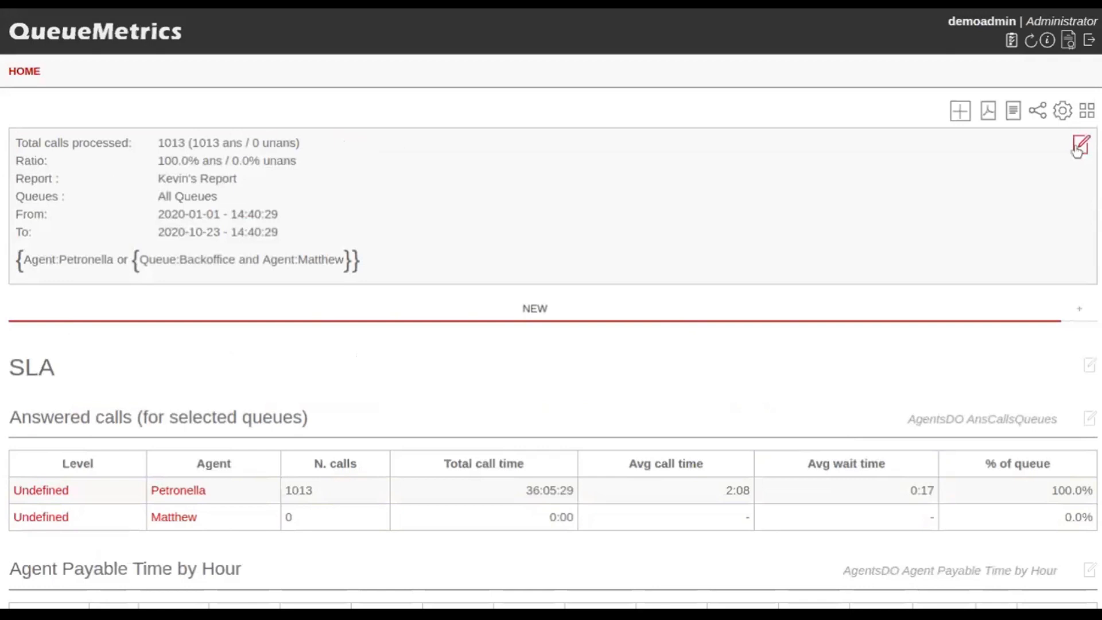
Delete the nested Backoffice-and-Matthew group, leaving only Agent:Petronella, and save the report.
left_click(1080, 146)
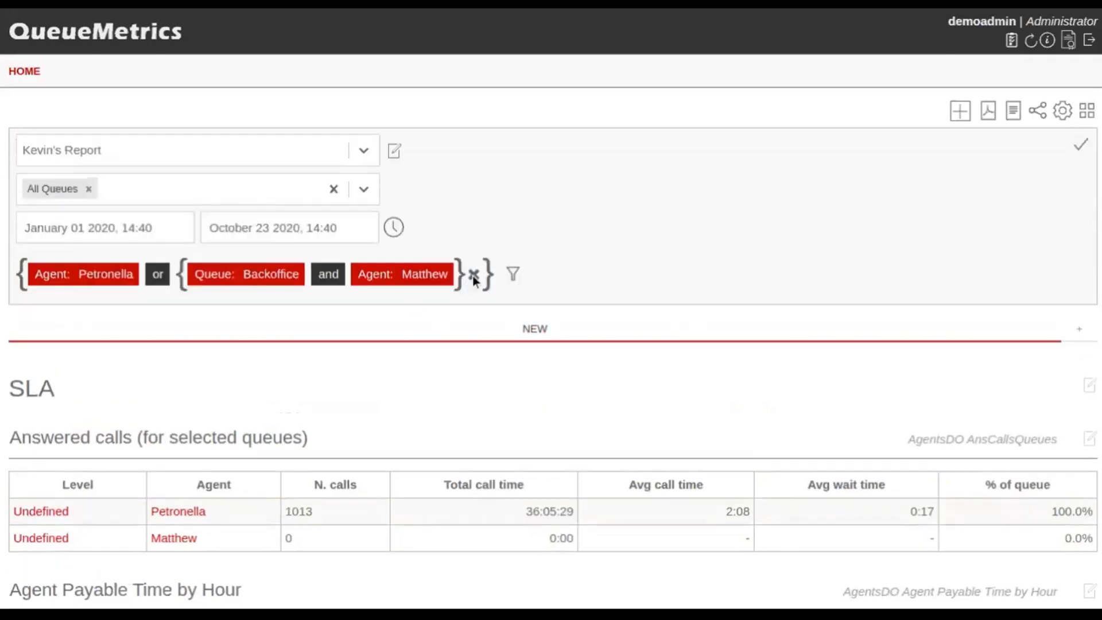
left_click(473, 275)
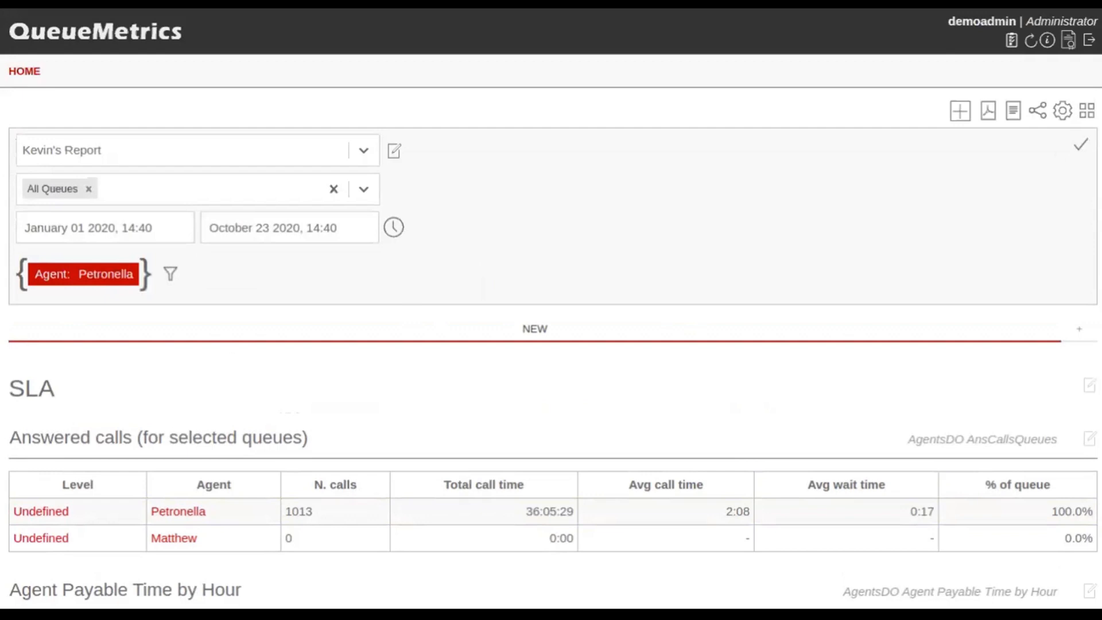
left_click(1078, 149)
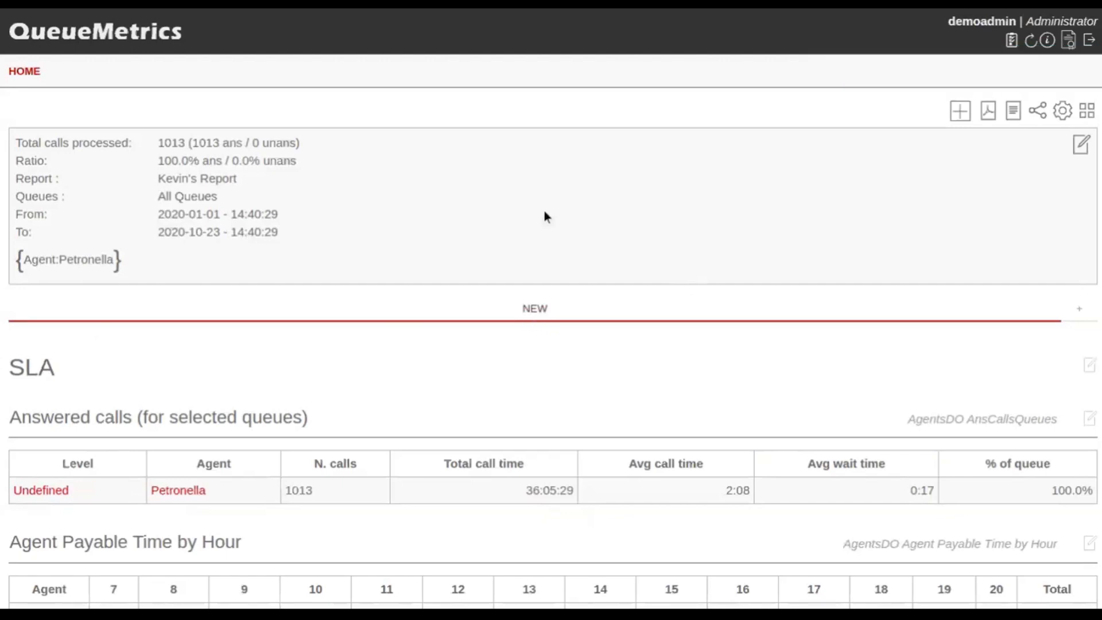
scroll(544, 216, "down", 3)
scroll(546, 216, "up", 2)
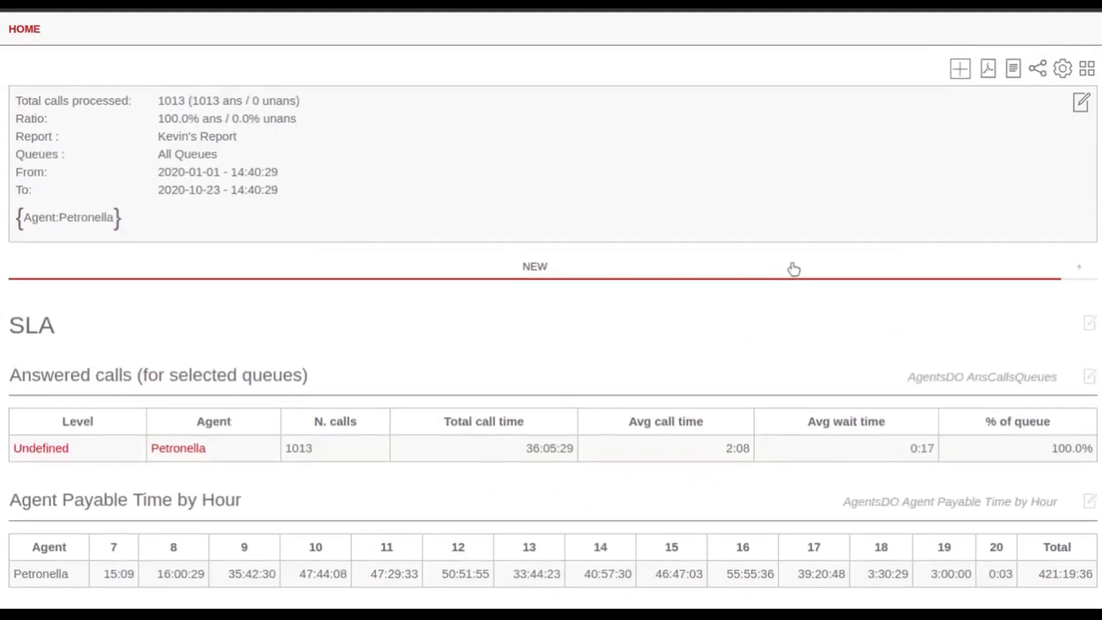
scroll(789, 264, "up", 1)
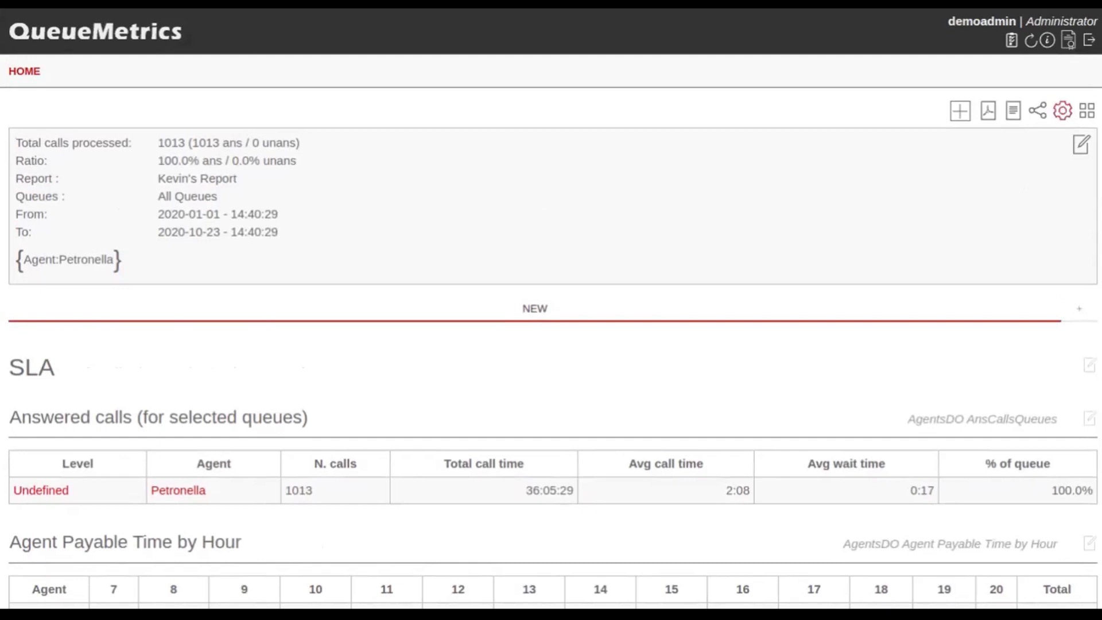
left_click(1063, 110)
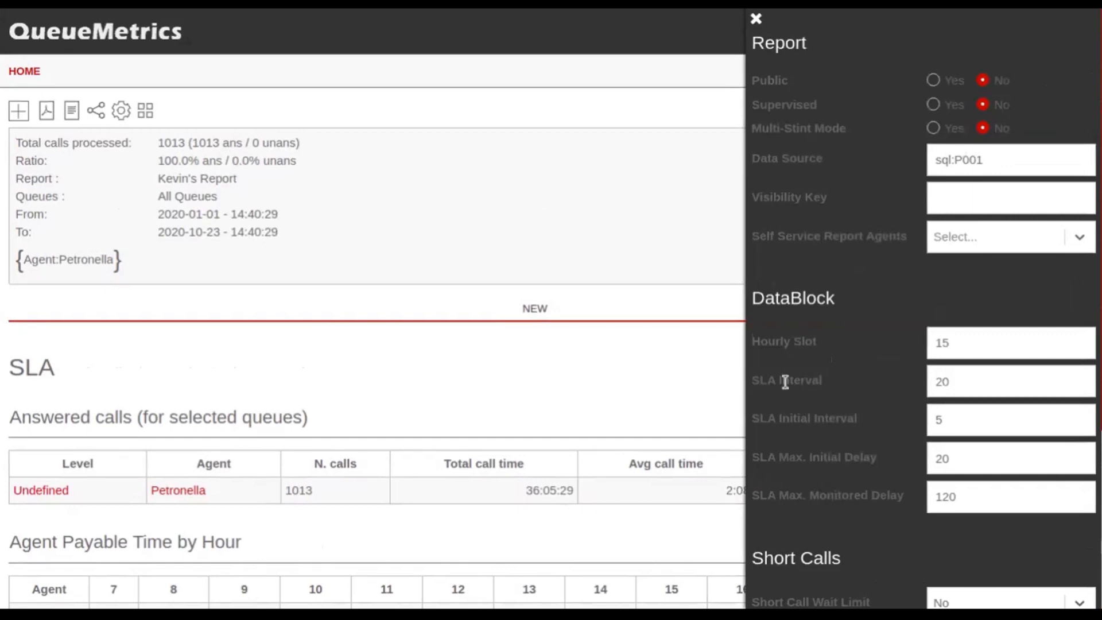
scroll(796, 318, "down", 3)
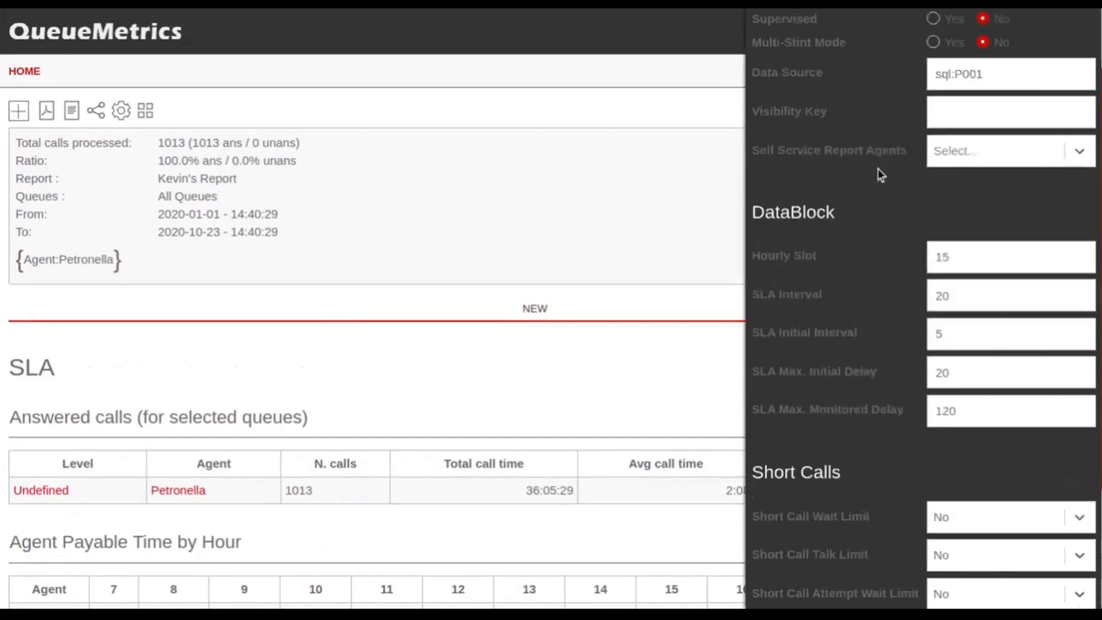
scroll(898, 241, "down", 4)
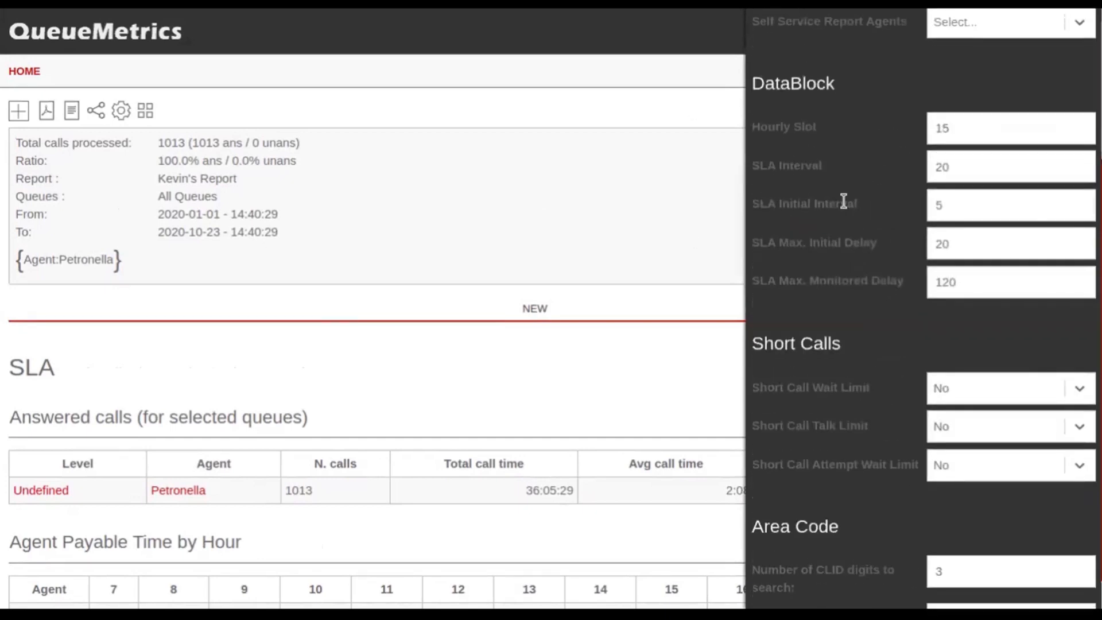
left_click(560, 379)
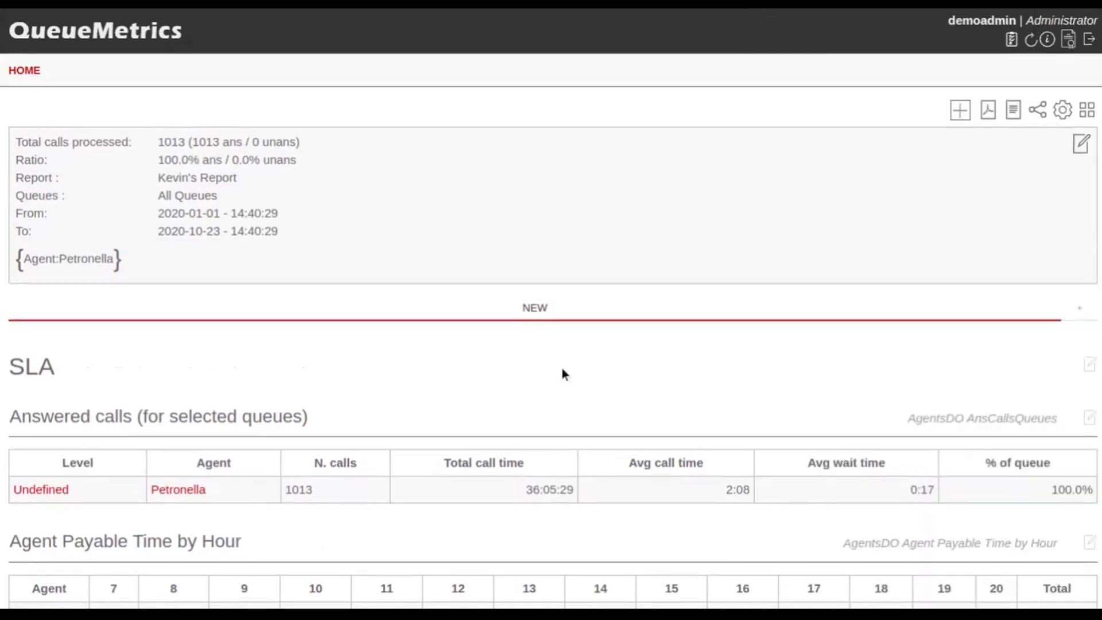
scroll(559, 368, "down", 12)
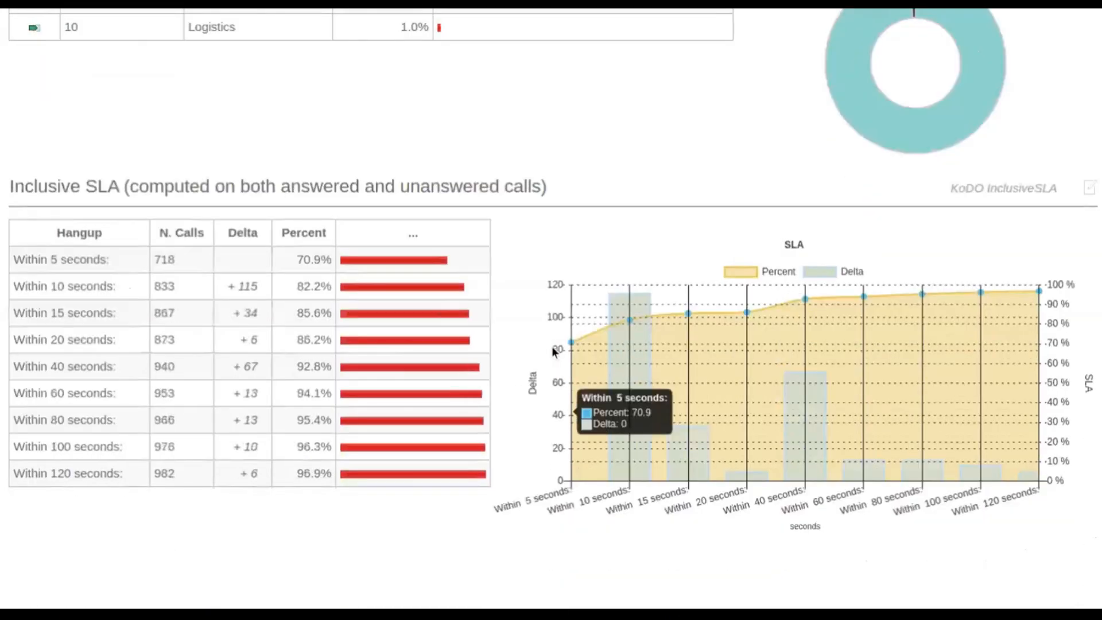
scroll(552, 350, "down", 1)
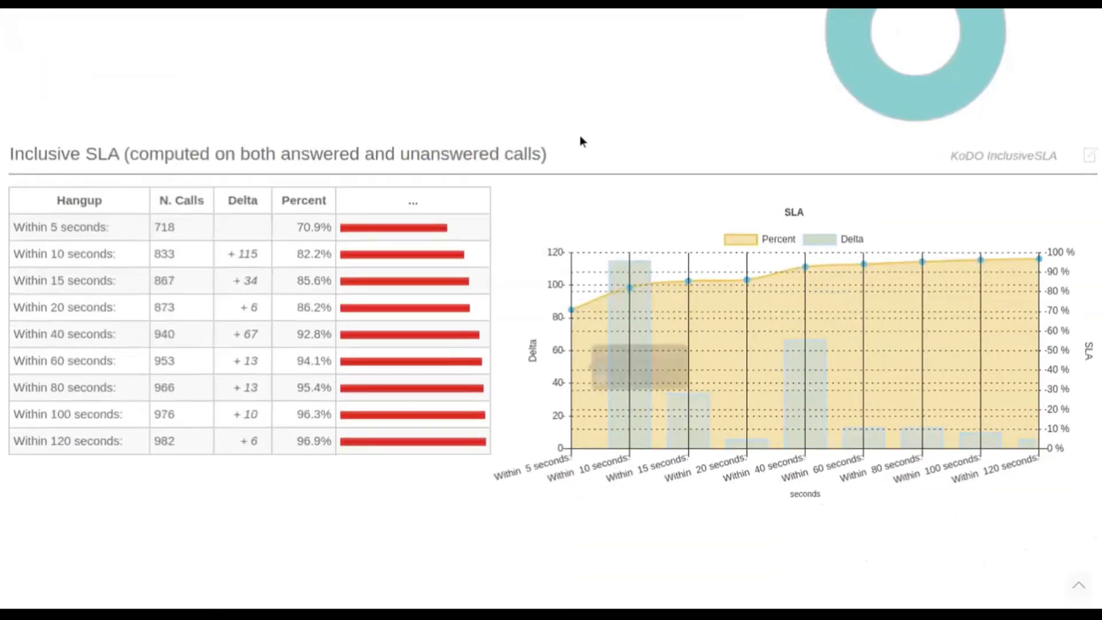
scroll(643, 205, "up", 14)
scroll(642, 207, "up", 1)
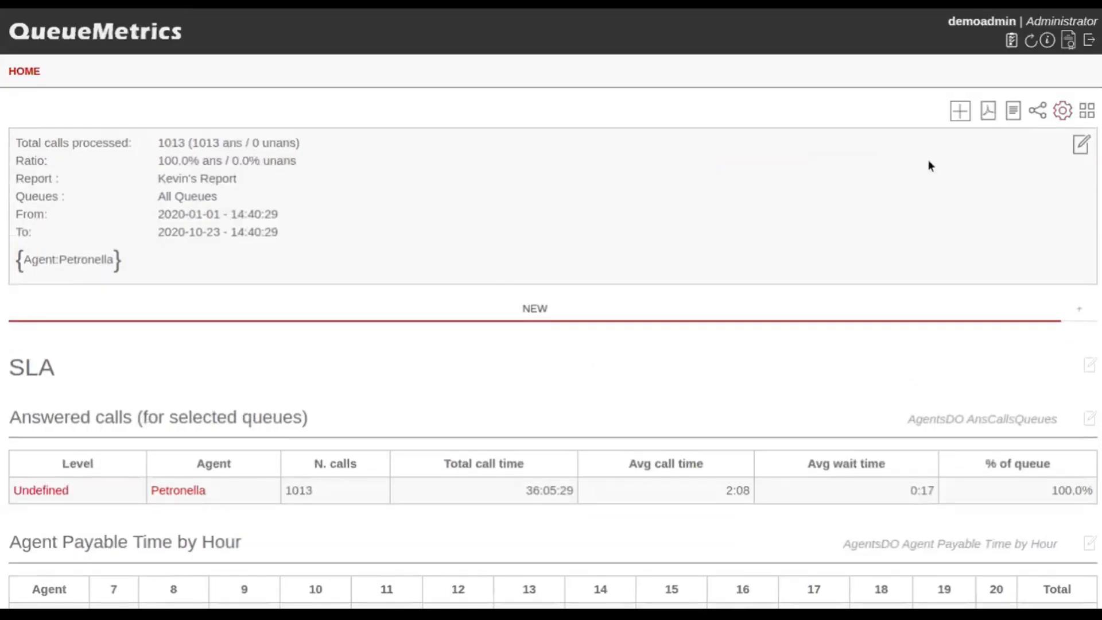
Start a new report and set its title to 'New Report'.
left_click(961, 113)
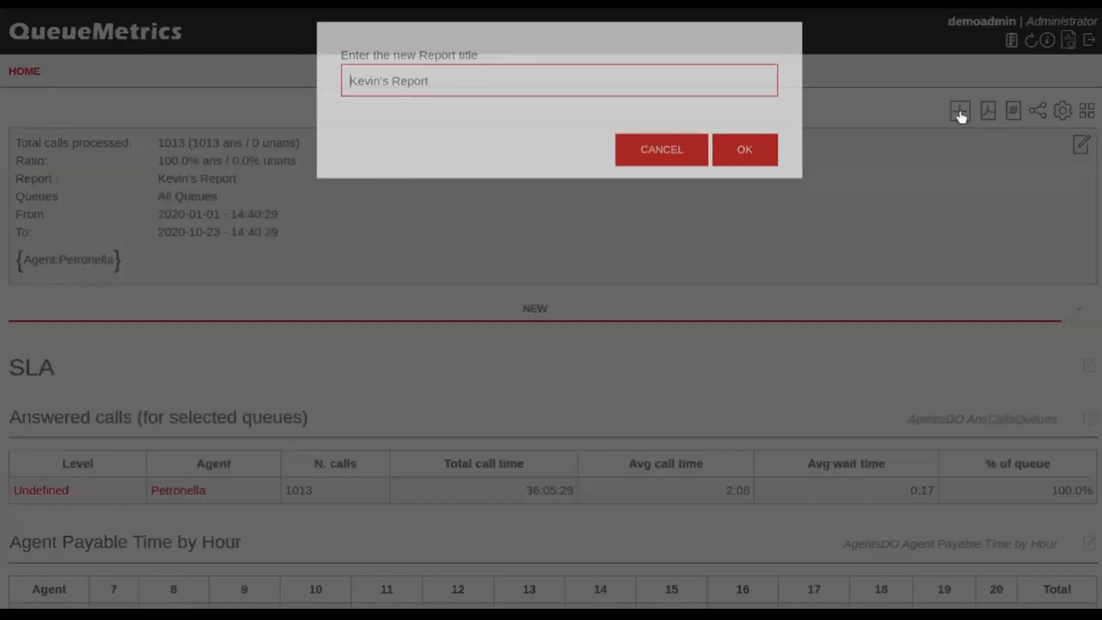
double_click(482, 98)
double_click(484, 109)
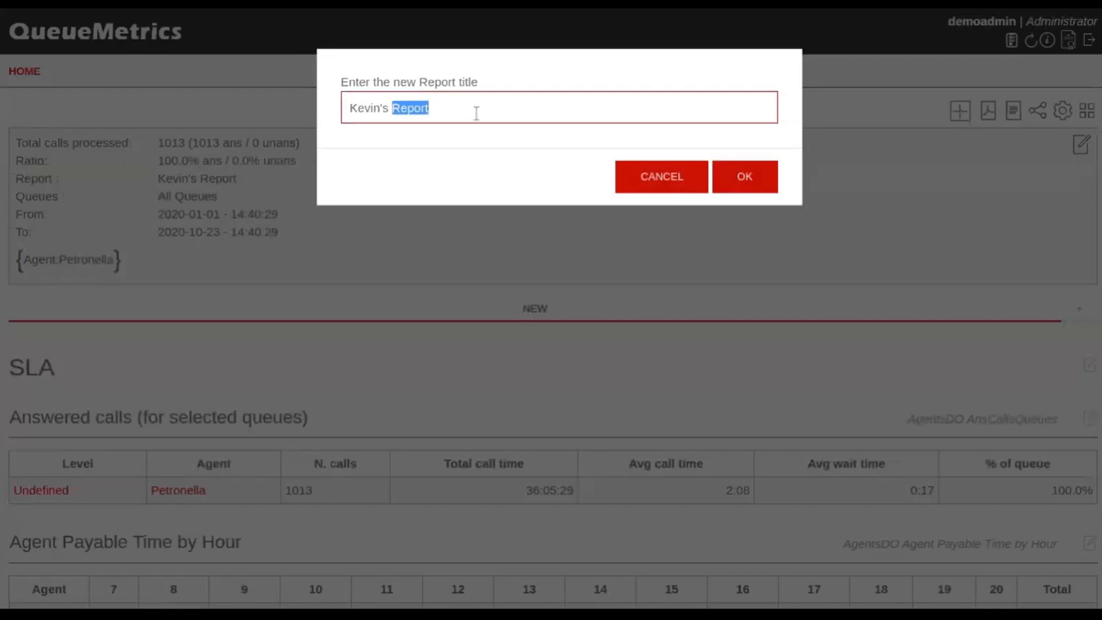
key("ctrl+a")
type("New Report")
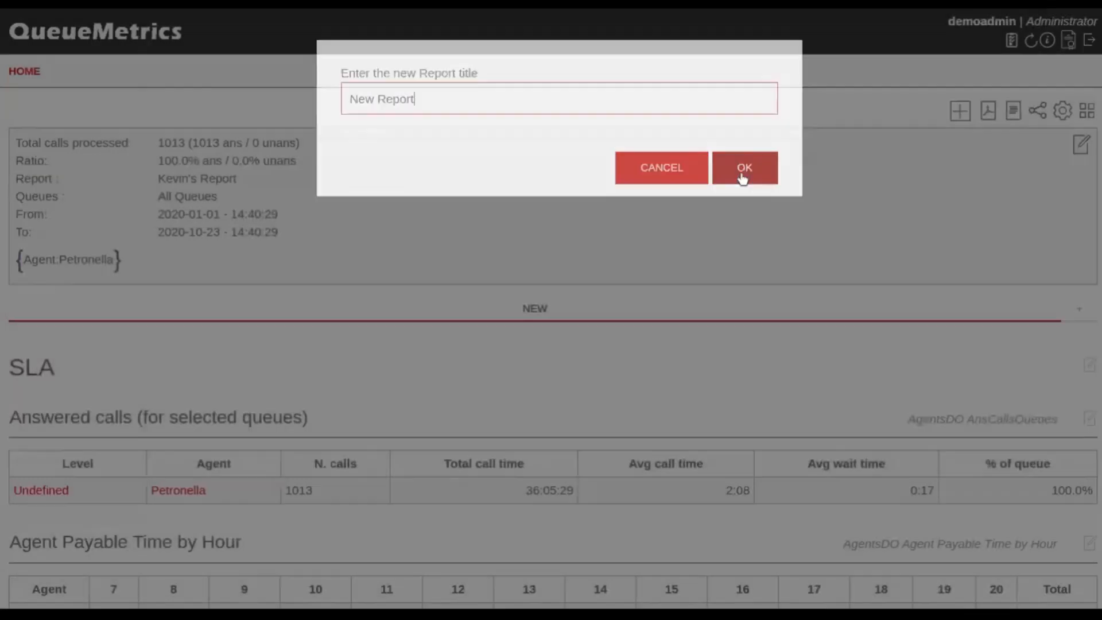
left_click(741, 174)
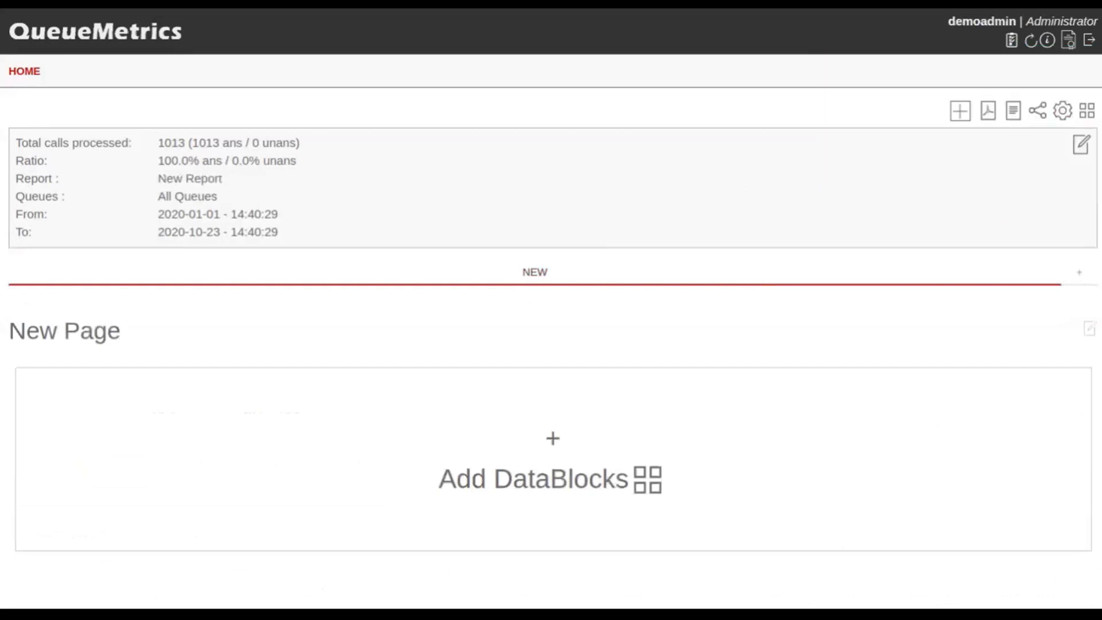
scroll(449, 126, "down", 2)
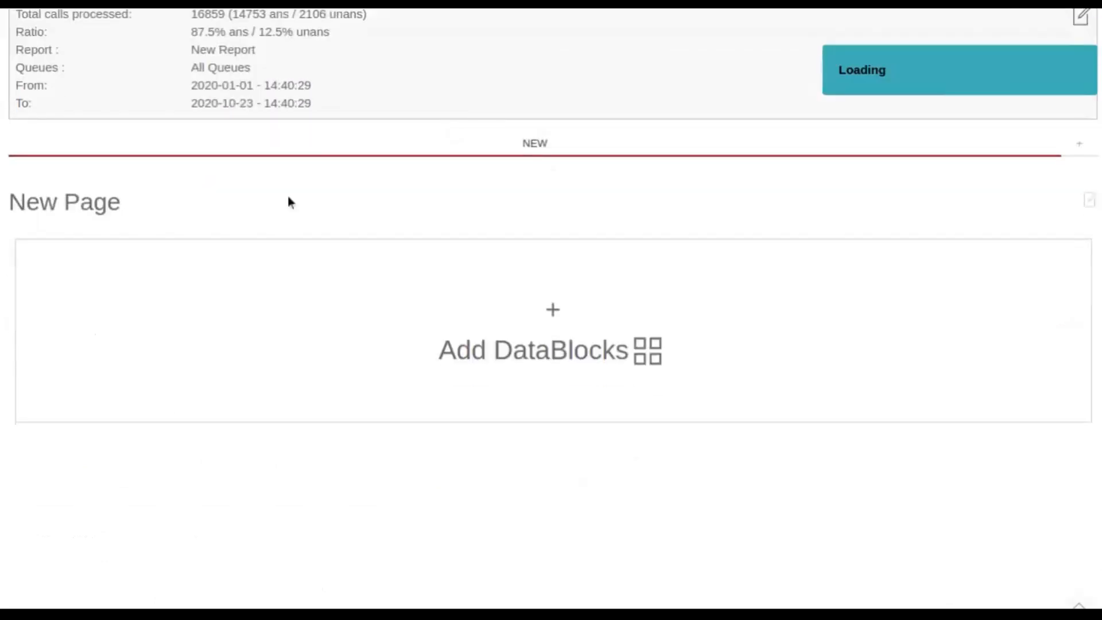
scroll(290, 198, "up", 1)
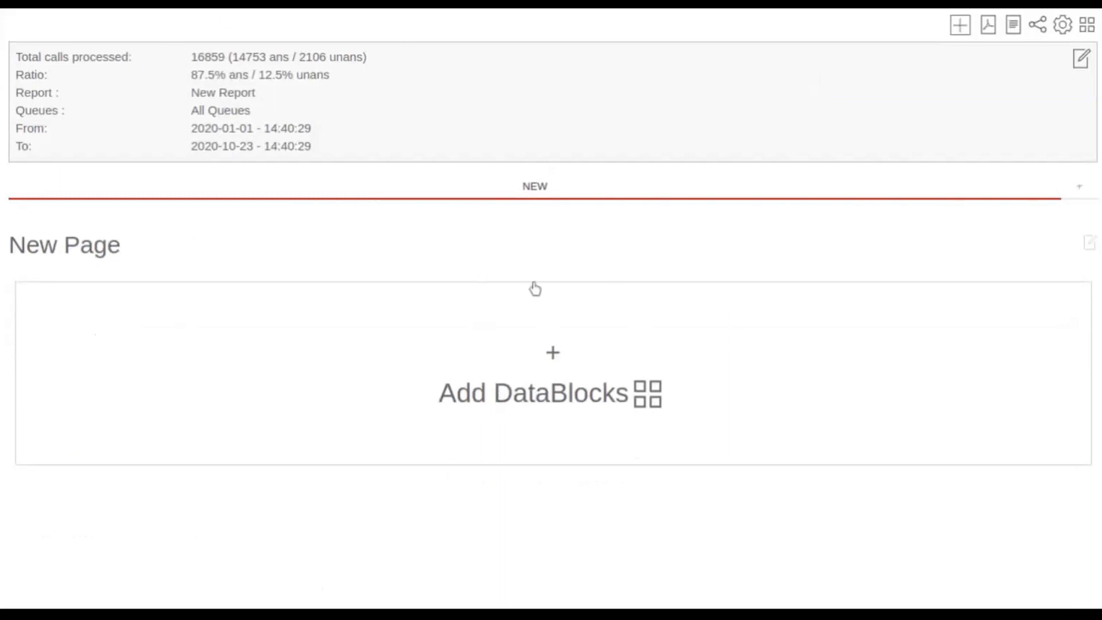
Add the Agent Occupancy Report DataBlock to New Page, then add a second page.
scroll(253, 377, "up", 2)
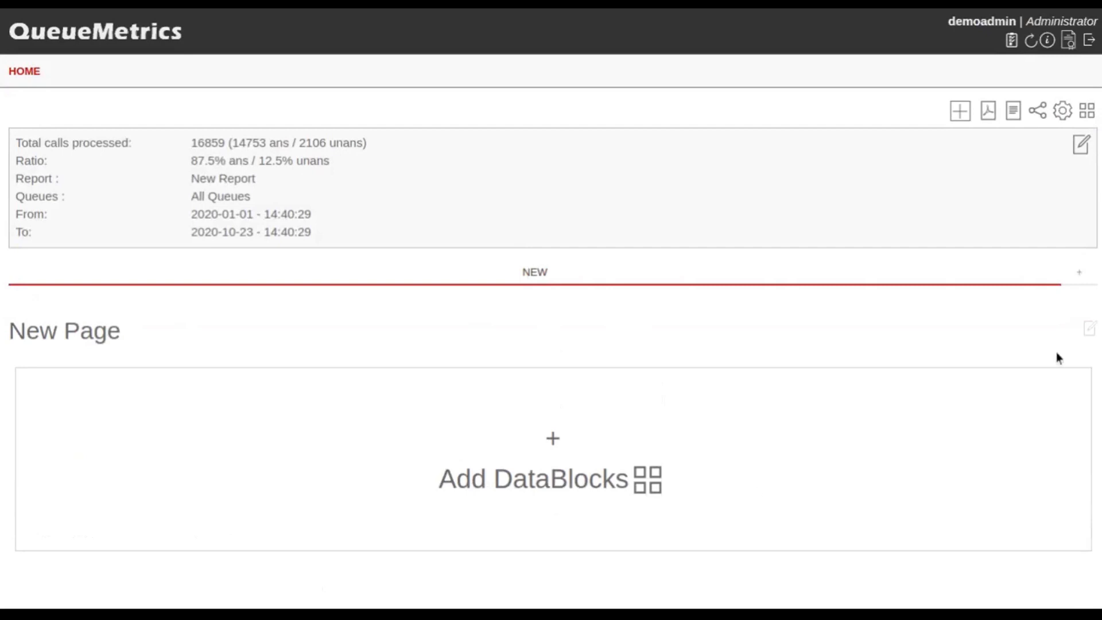
left_click(498, 436)
scroll(564, 95, "up", 12)
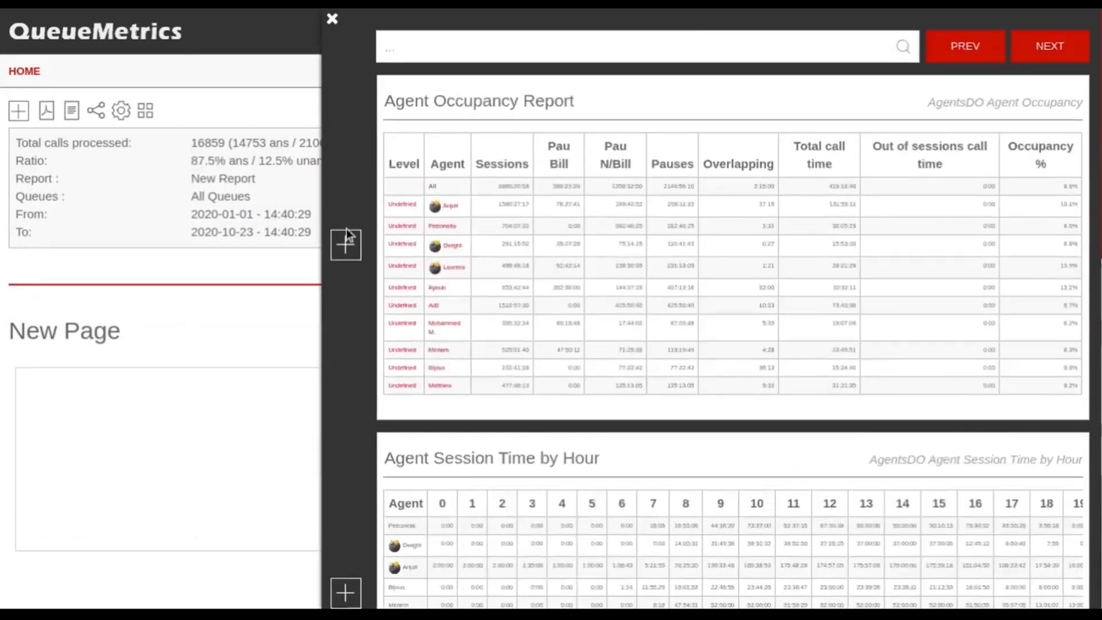
left_click(346, 244)
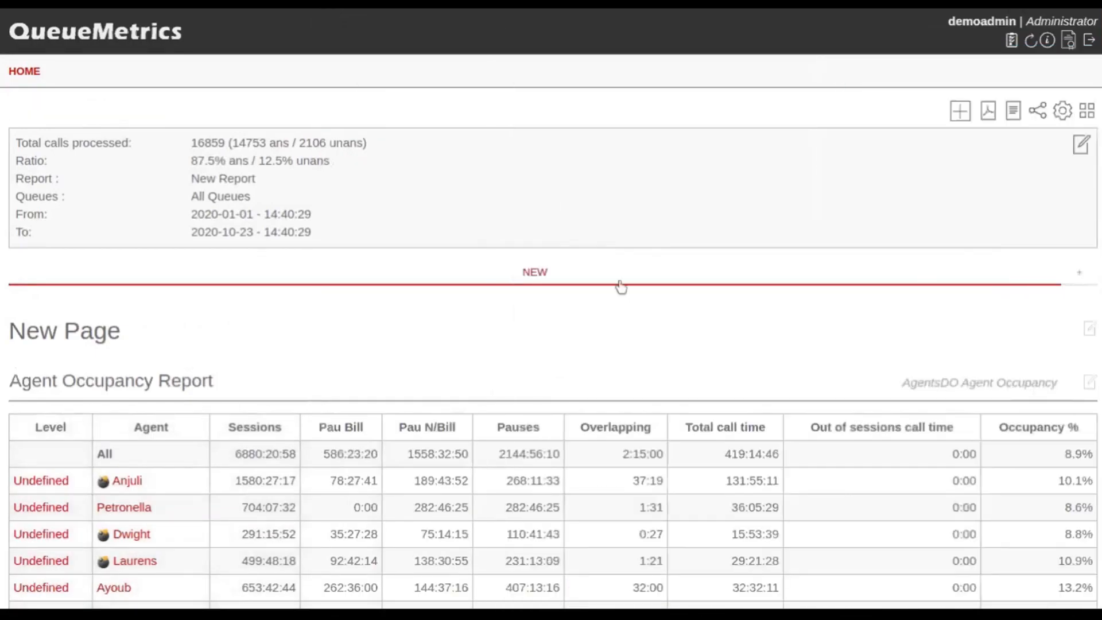
scroll(474, 324, "down", 5)
scroll(738, 369, "up", 4)
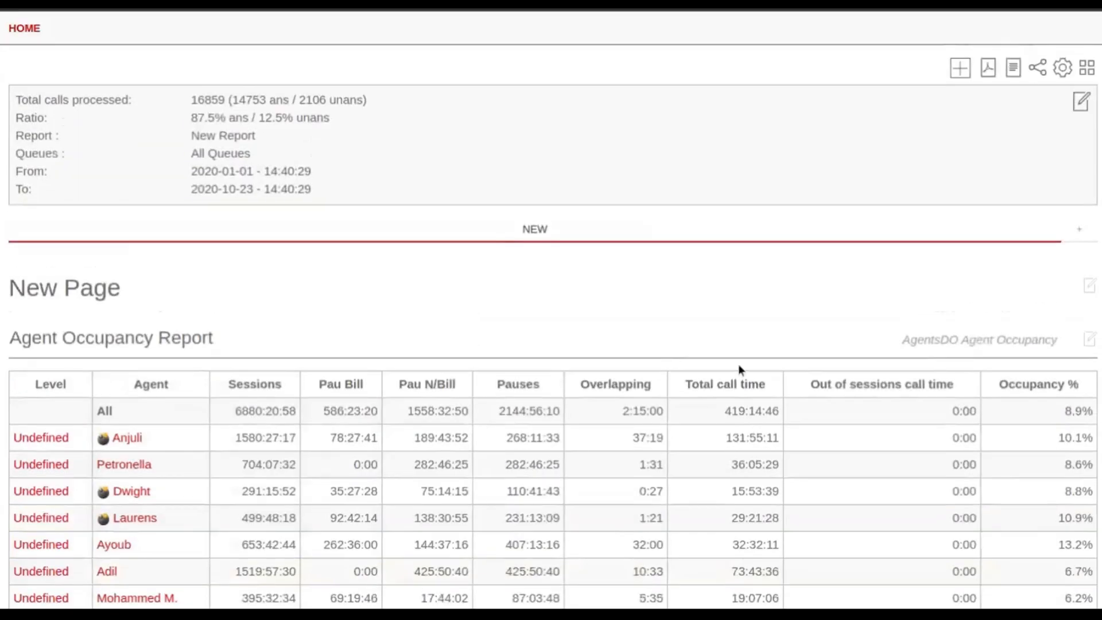
left_click(1083, 234)
Add the Agent Session Time by Hour DataBlock to the second page, New Page (1).
left_click(743, 235)
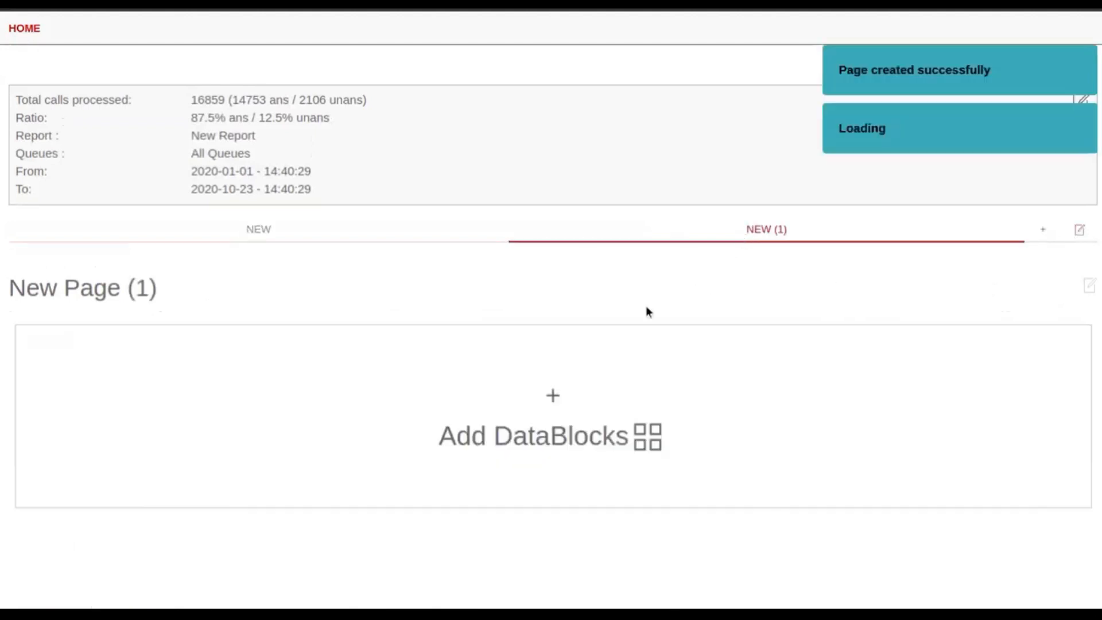
left_click(607, 403)
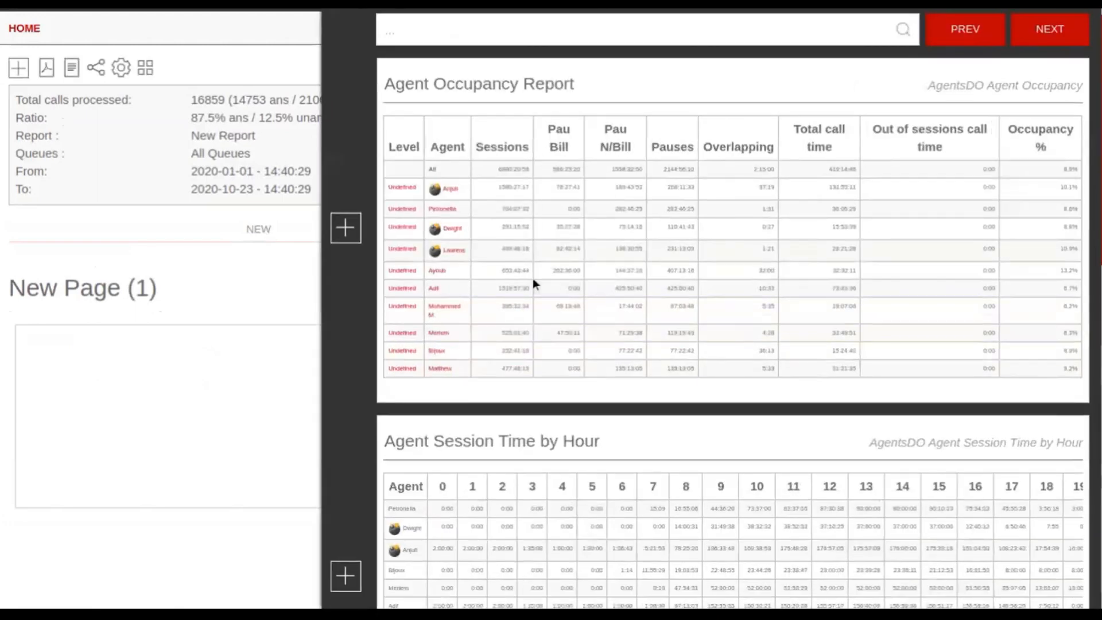
scroll(533, 278, "down", 5)
left_click(345, 292)
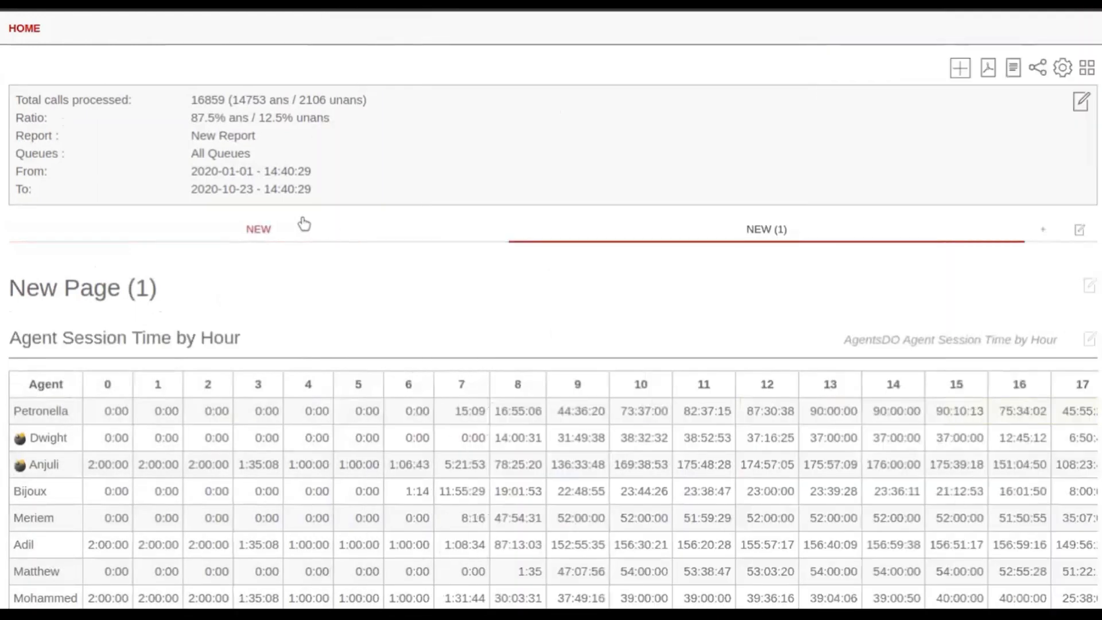
left_click(305, 225)
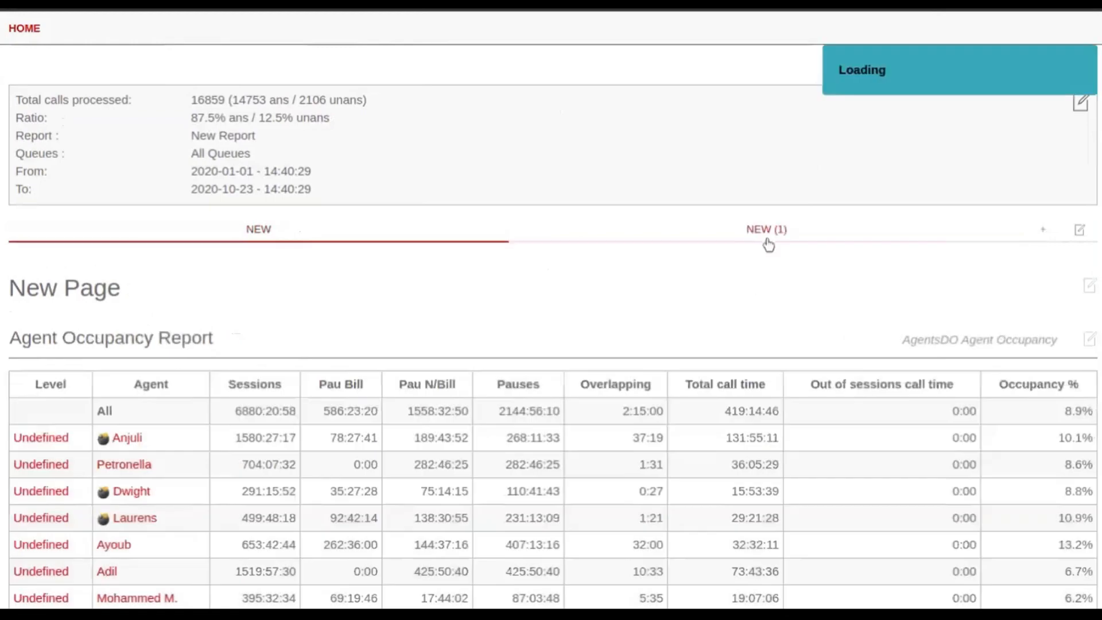
left_click(767, 240)
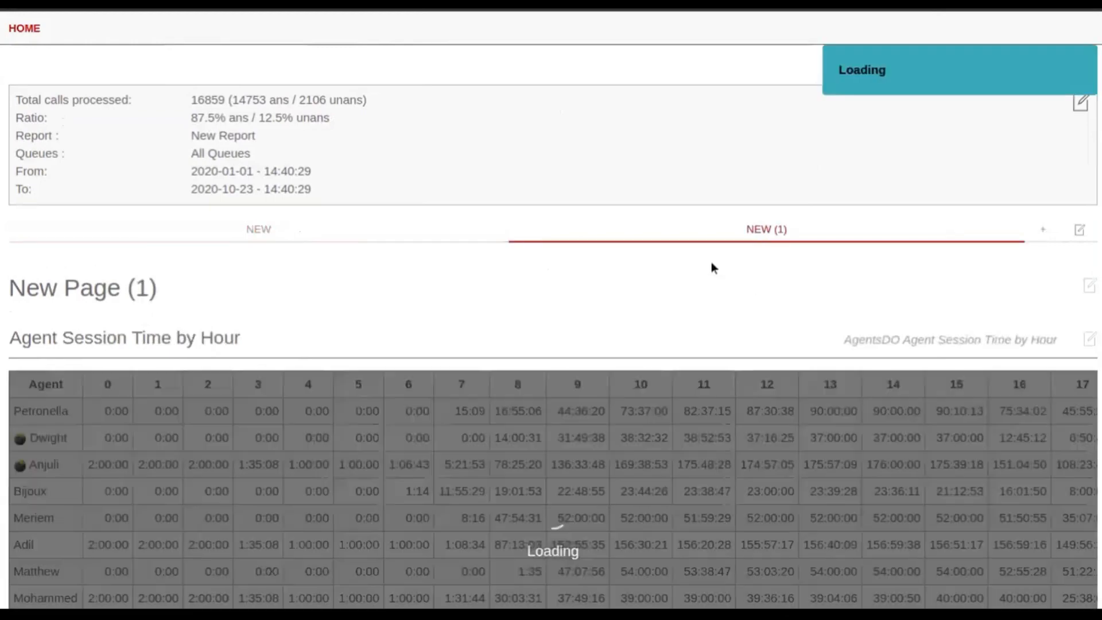
scroll(356, 482, "down", 5)
scroll(601, 453, "up", 6)
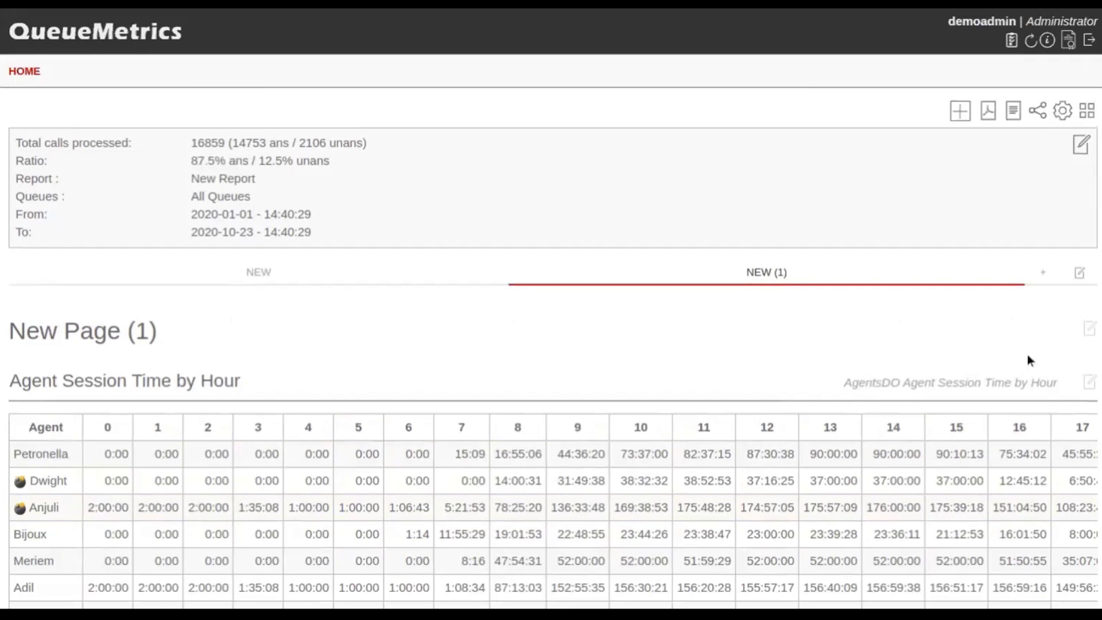
Rename the second page to 'Page 2' with short title '2'.
left_click(1091, 332)
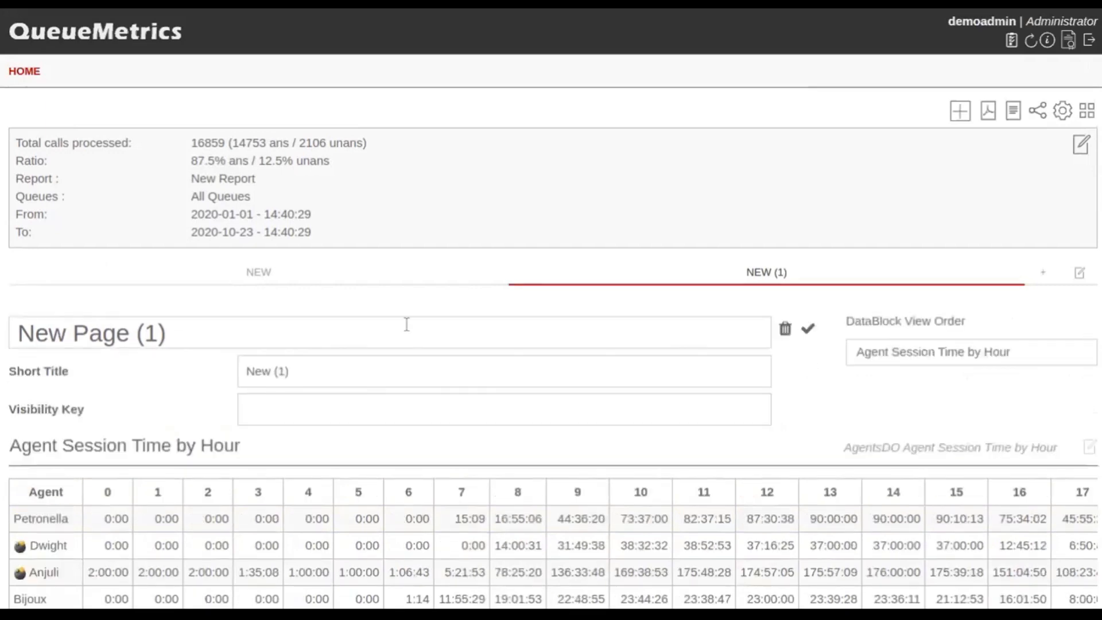
triple_click(319, 331)
type("Page 2")
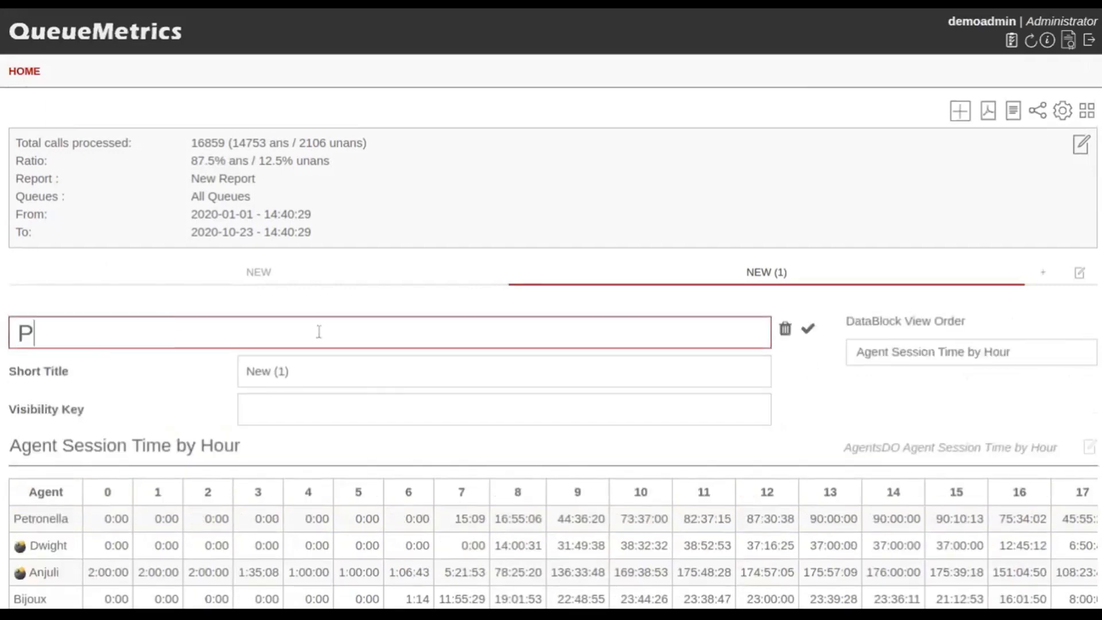
key("Tab")
type("2")
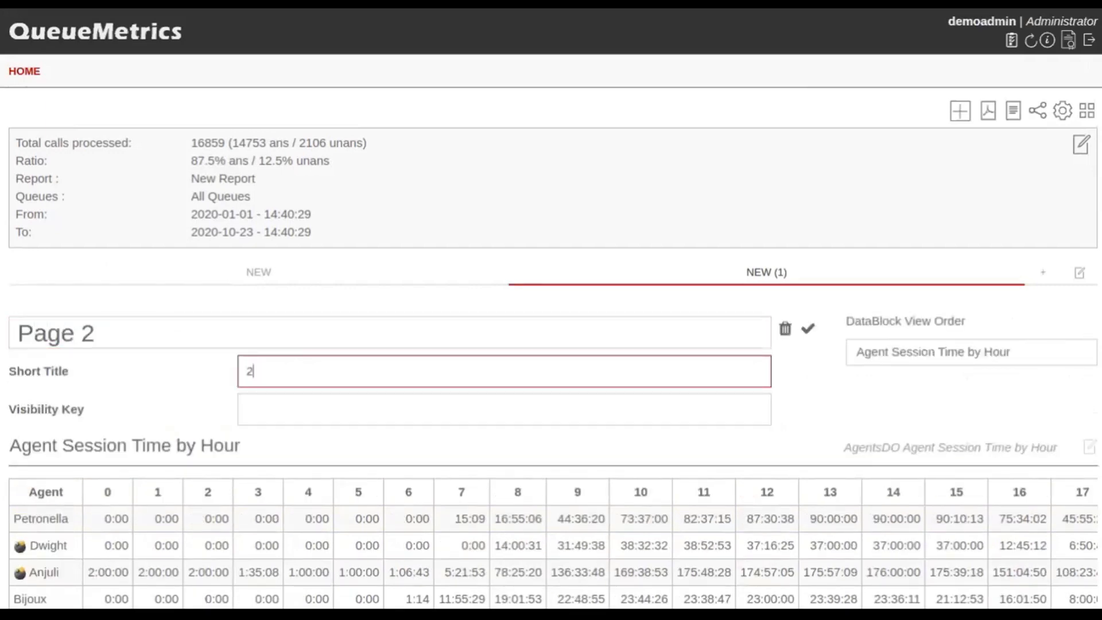
left_click(808, 328)
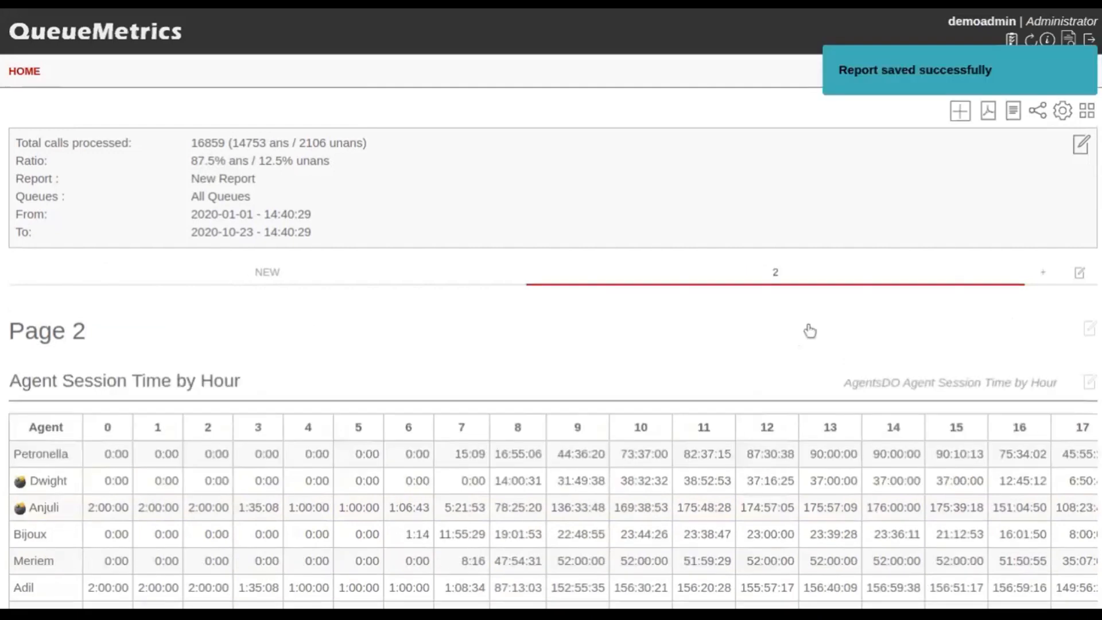
Rename the first page to 'Page 1' with short title '1'.
left_click(285, 271)
left_click(1090, 329)
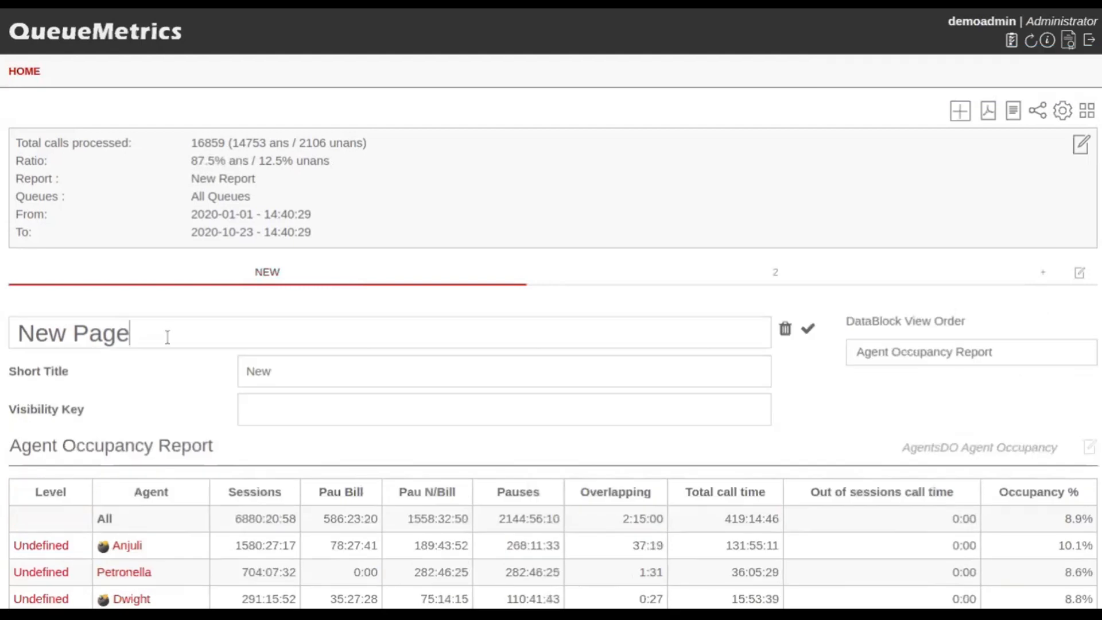
triple_click(161, 333)
type("age 1")
key("Tab")
key("Tab")
left_click(344, 374)
key("ctrl+a")
type("1")
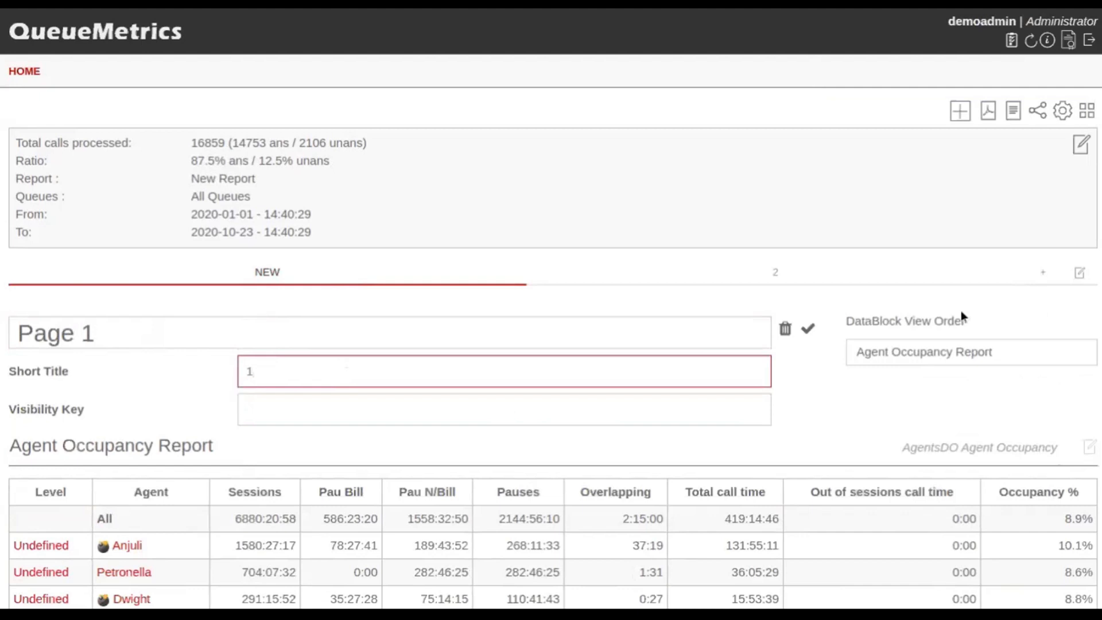
left_click(808, 328)
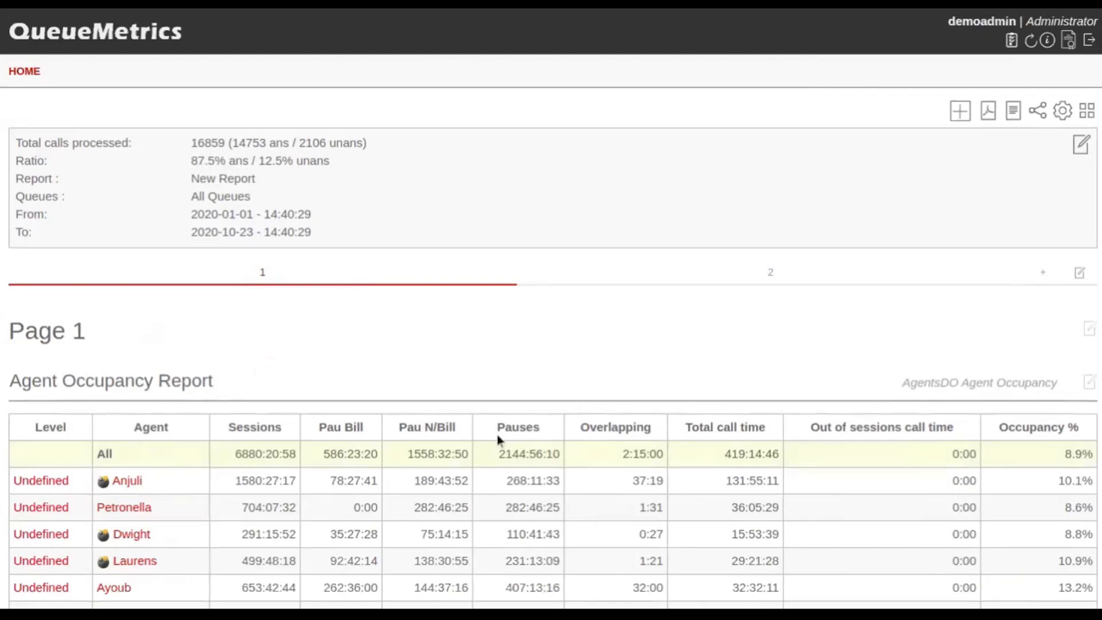
Look over Page 1 and copy New Report's link to the clipboard.
scroll(543, 374, "down", 5)
scroll(537, 359, "up", 5)
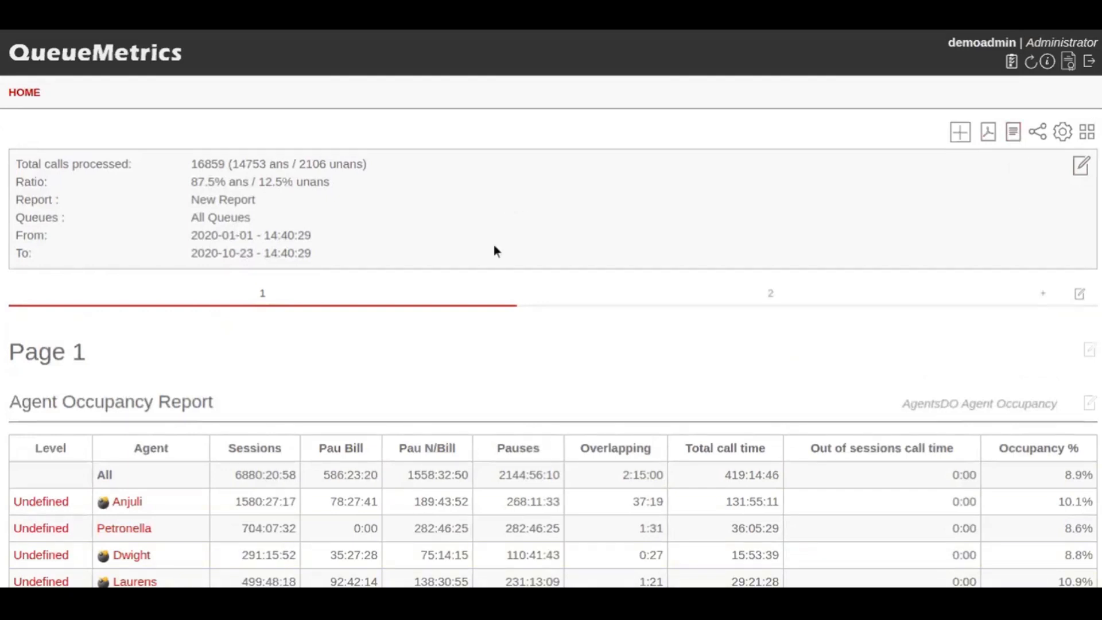
scroll(508, 241, "down", 6)
scroll(508, 239, "up", 6)
left_click(1037, 138)
Return to the home dashboard, where New Report now appears under Reports.
scroll(372, 249, "down", 5)
scroll(362, 249, "up", 5)
scroll(315, 313, "down", 6)
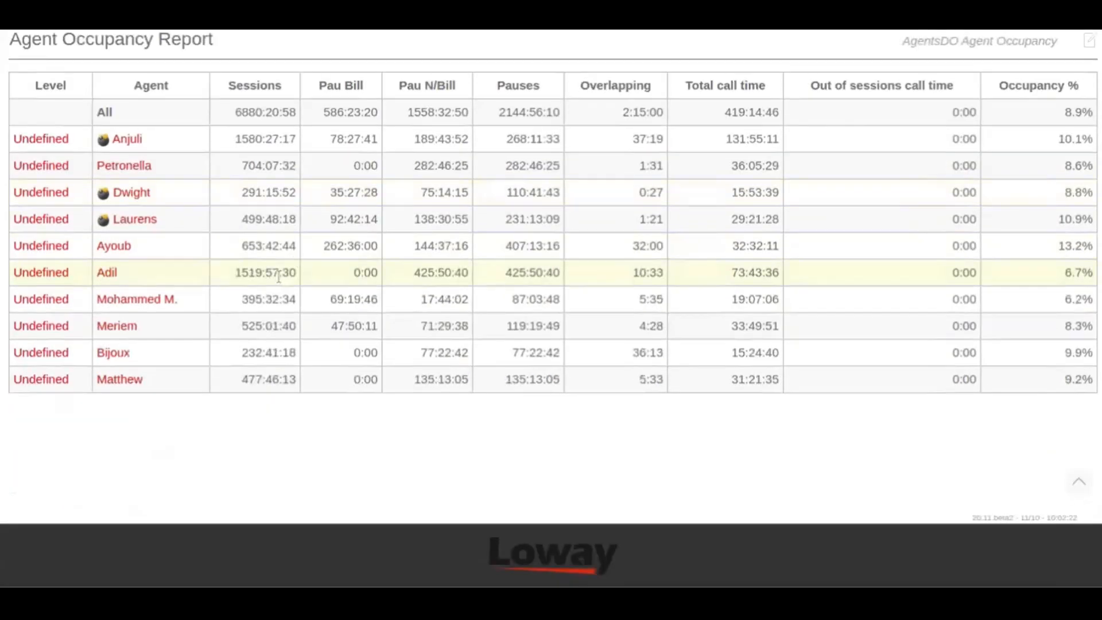
scroll(281, 279, "up", 6)
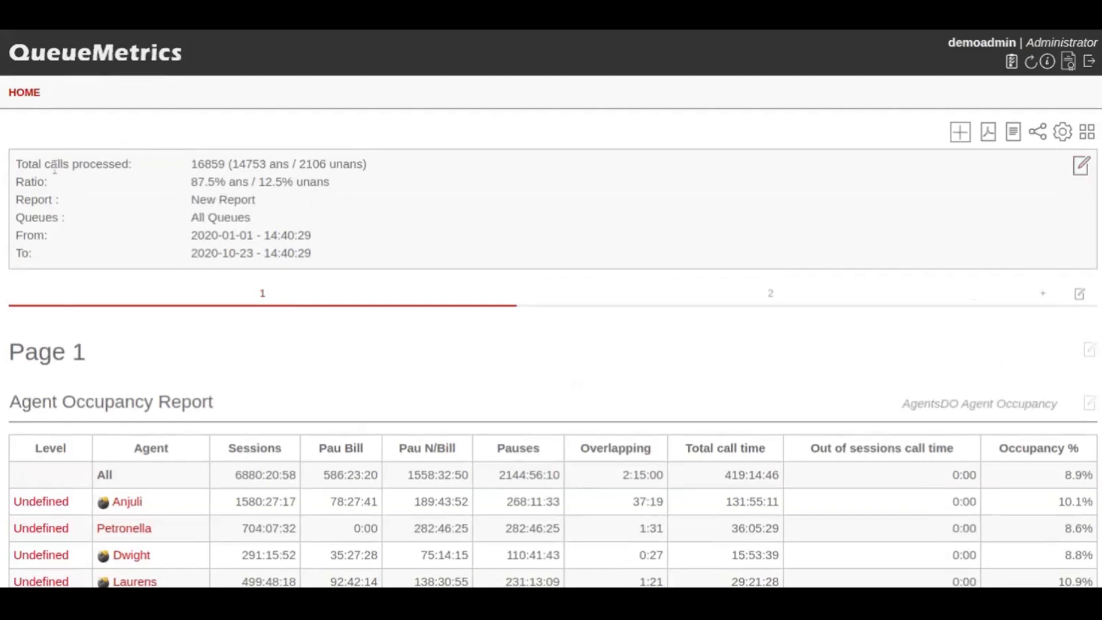
left_click(35, 96)
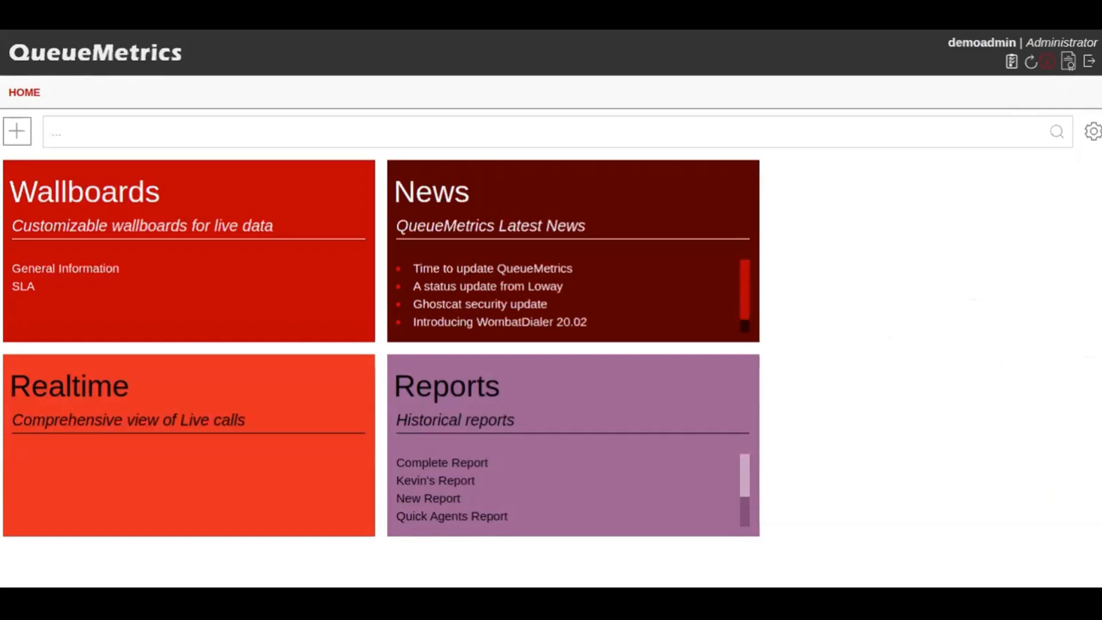
Apply the Dark Theme from the user information page, then go back to the home dashboard.
left_click(1048, 62)
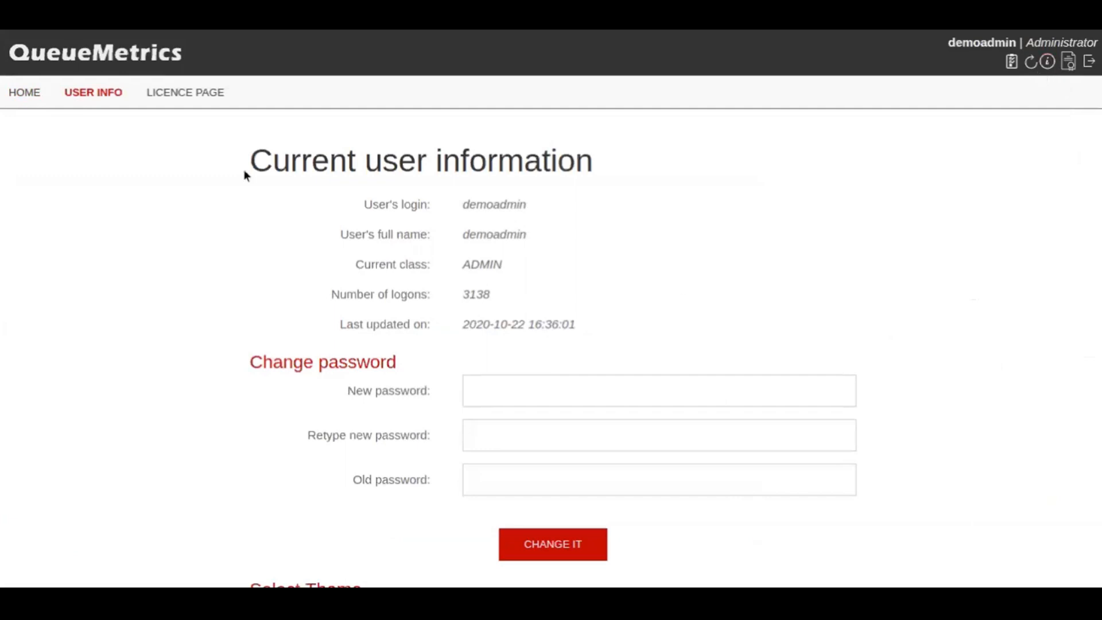
scroll(319, 234, "down", 5)
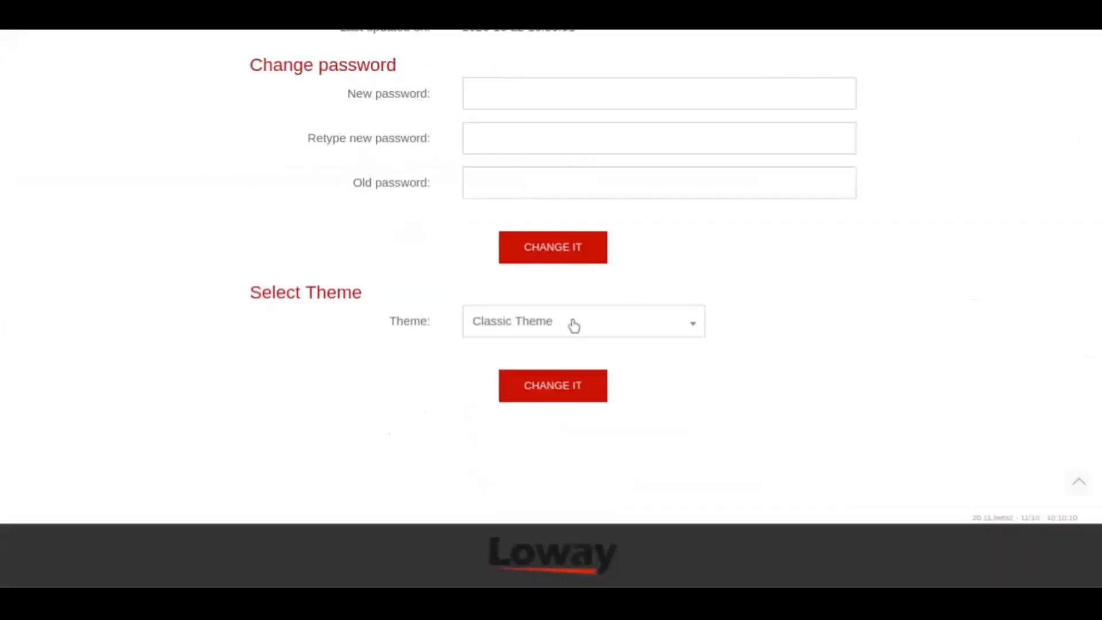
left_click(644, 327)
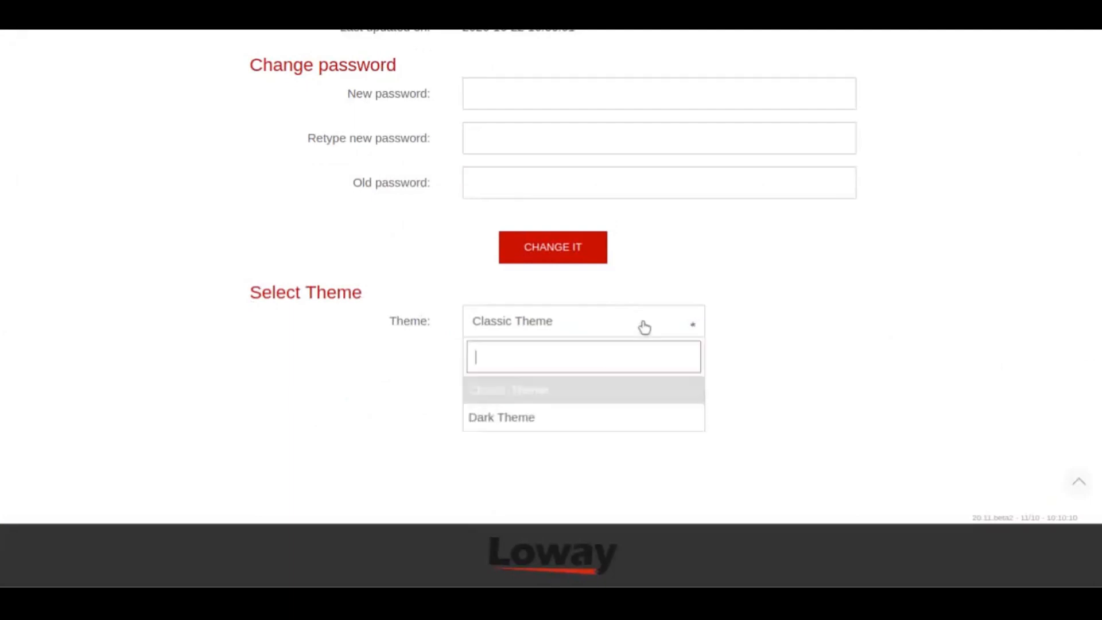
left_click(544, 429)
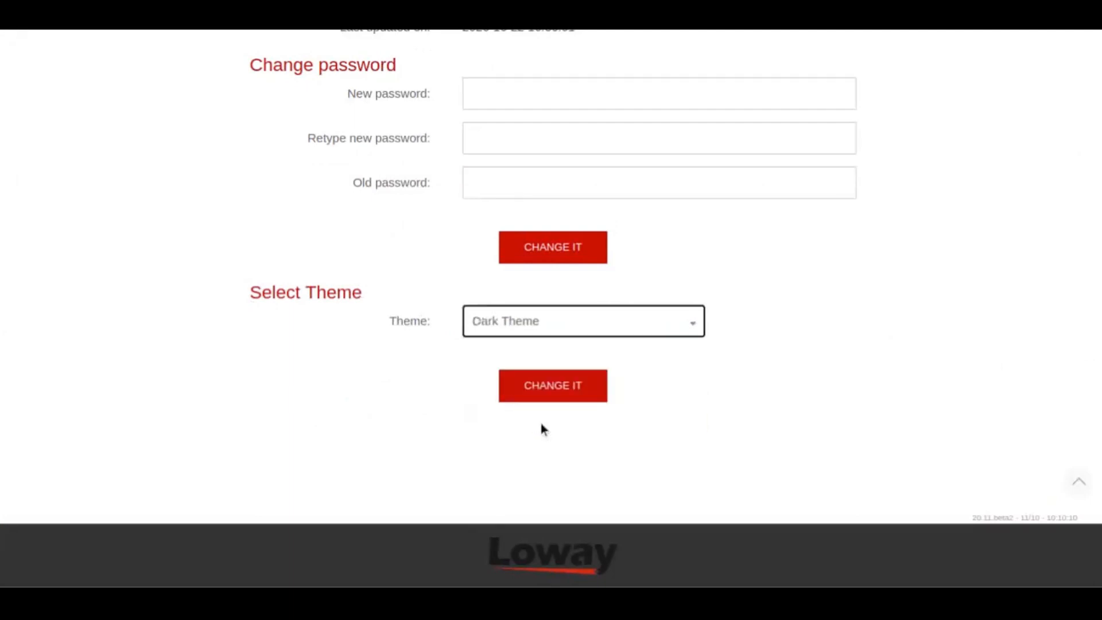
left_click(544, 402)
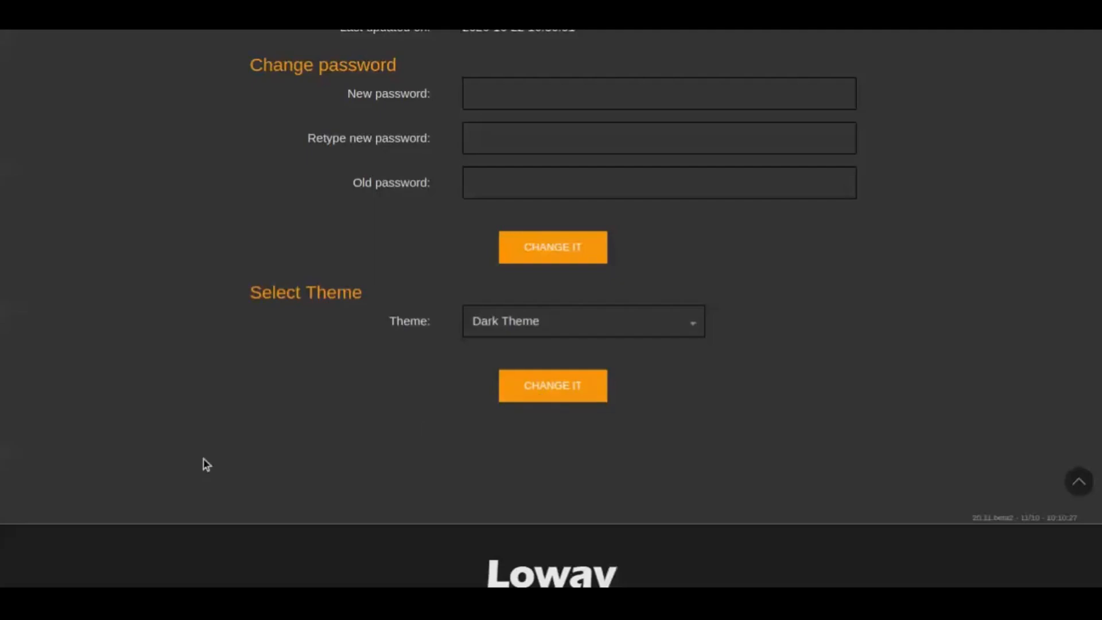
scroll(206, 460, "up", 5)
left_click(26, 93)
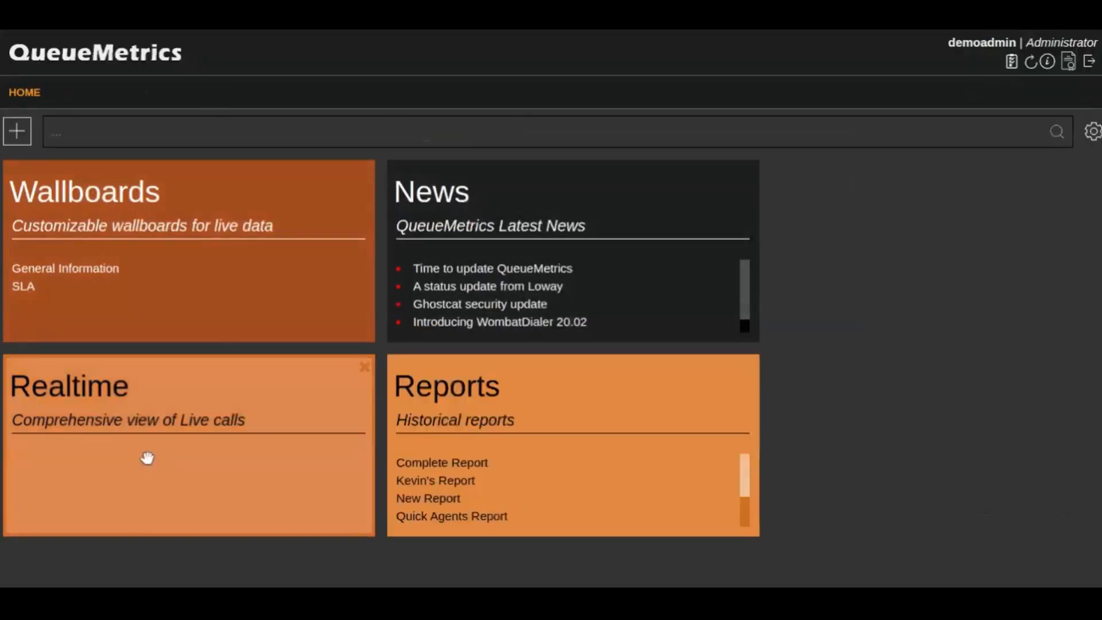
left_click(428, 482)
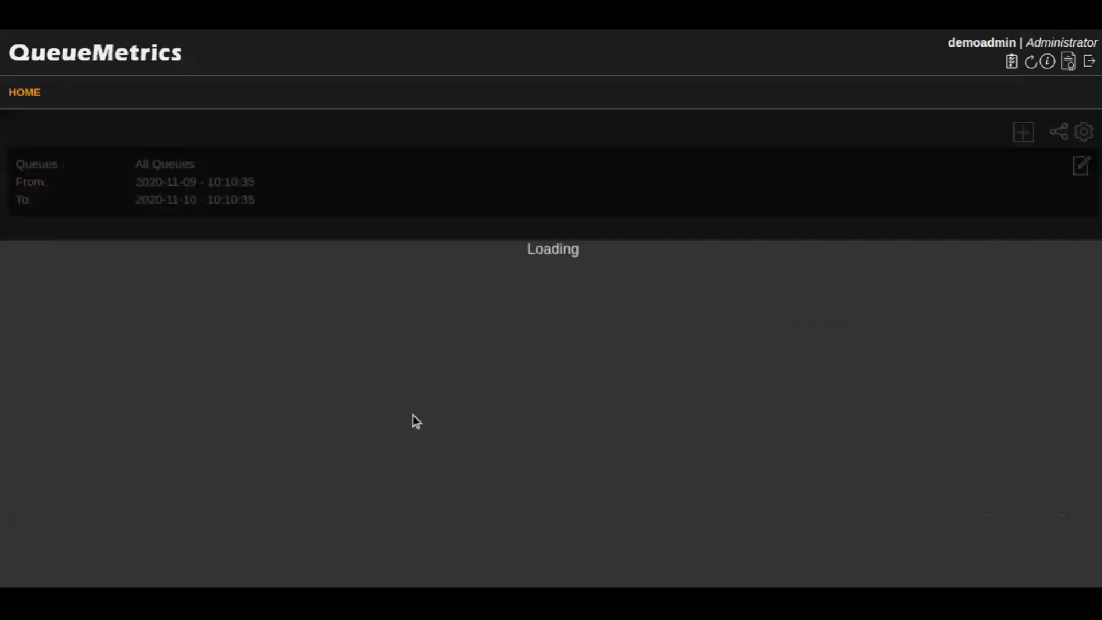
scroll(325, 226, "down", 3)
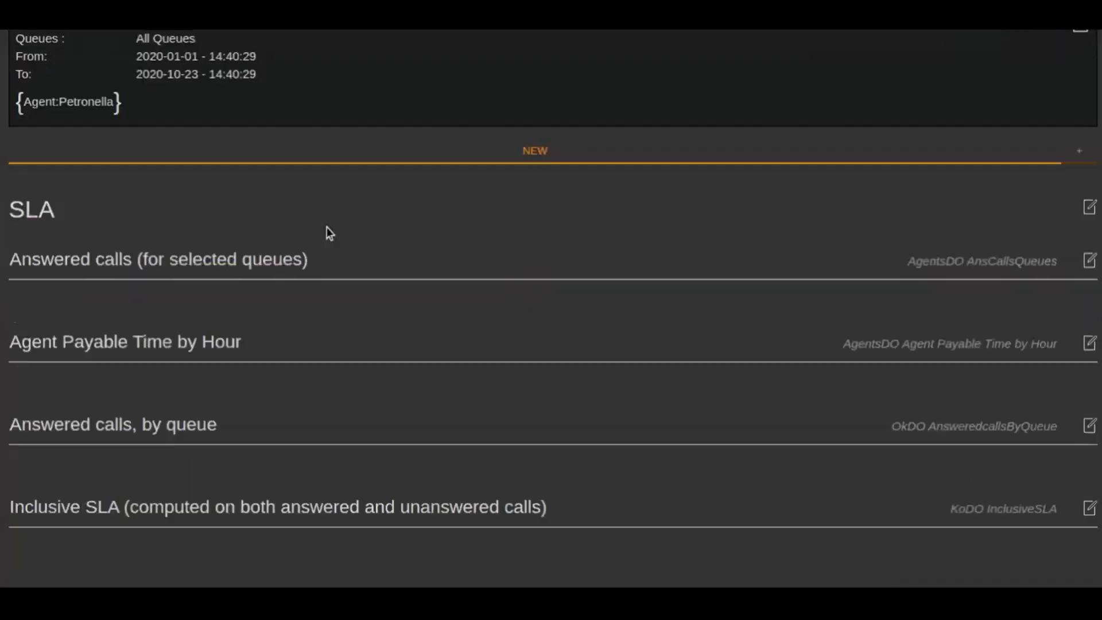
scroll(341, 220, "down", 9)
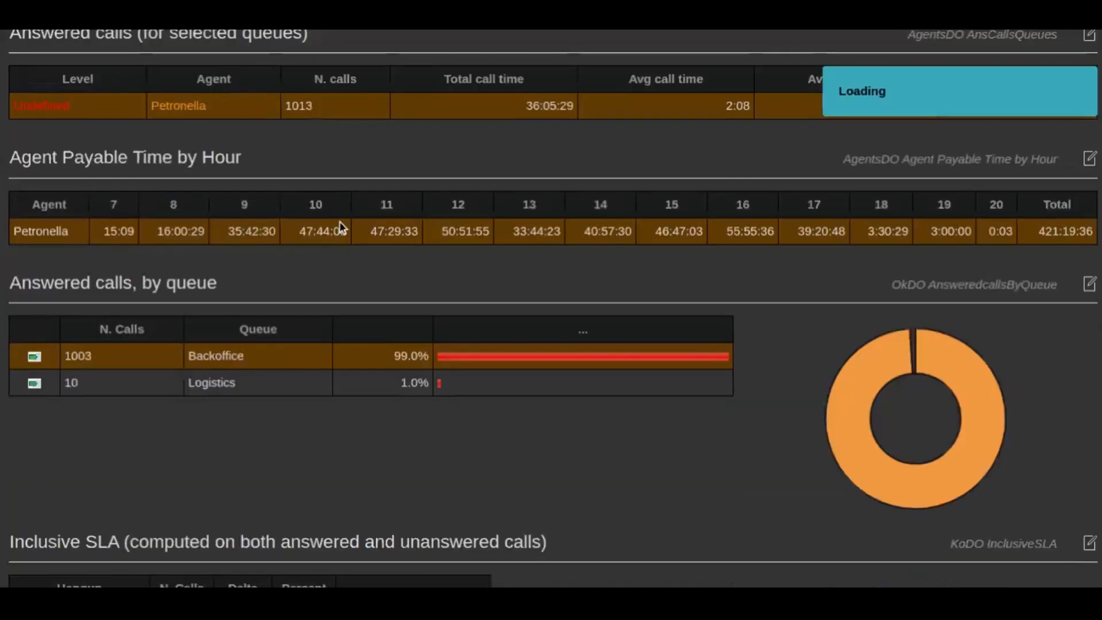
scroll(348, 221, "down", 4)
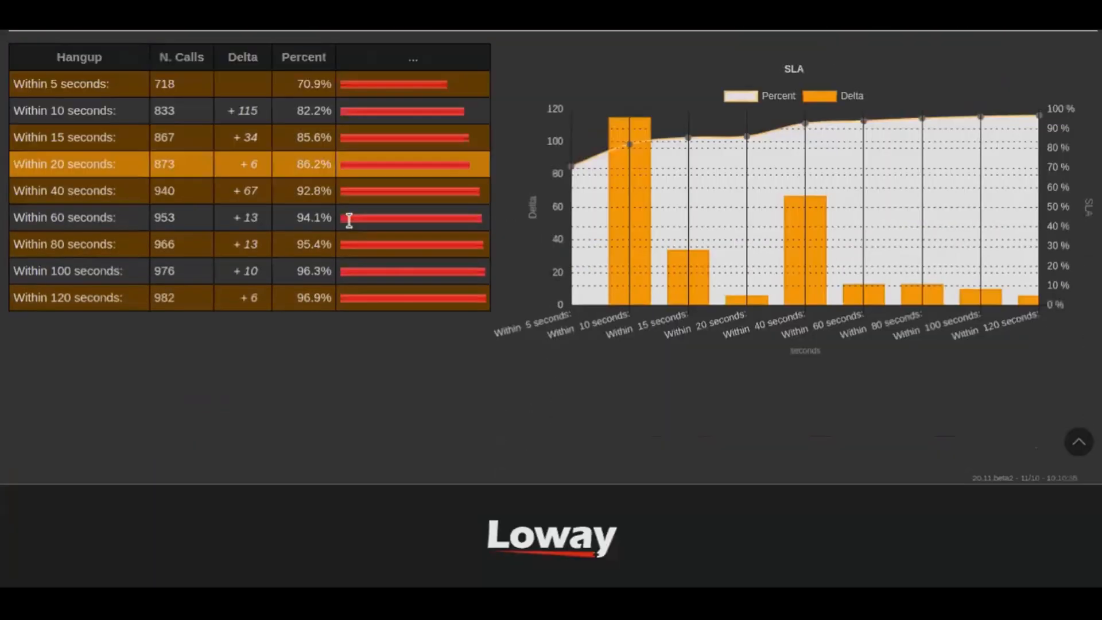
scroll(524, 364, "up", 12)
scroll(547, 378, "up", 4)
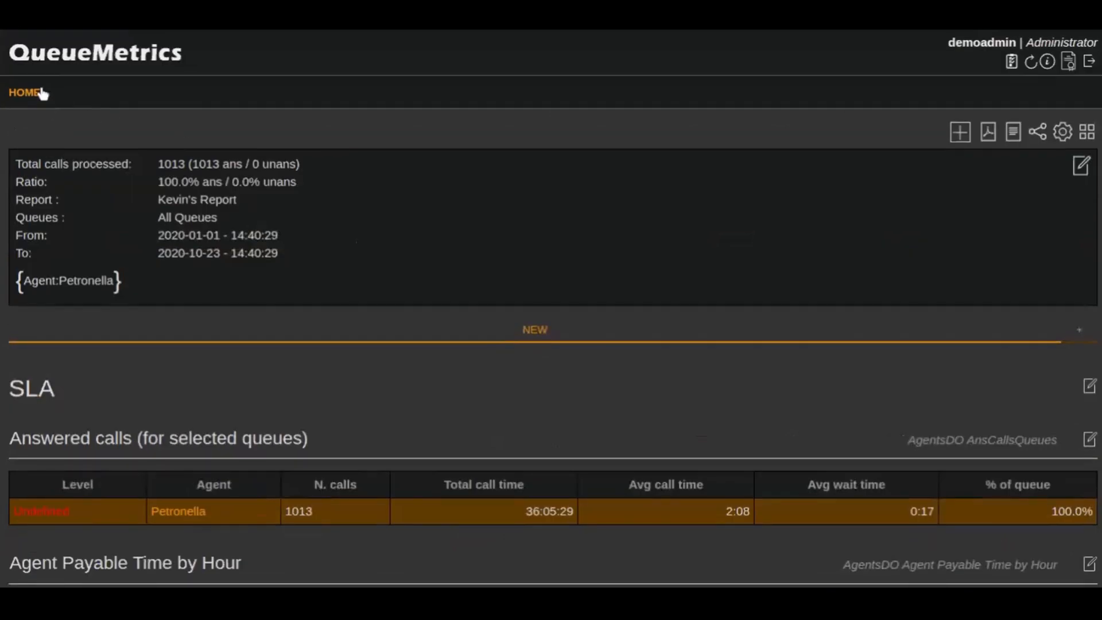
scroll(377, 240, "down", 7)
scroll(377, 240, "down", 1)
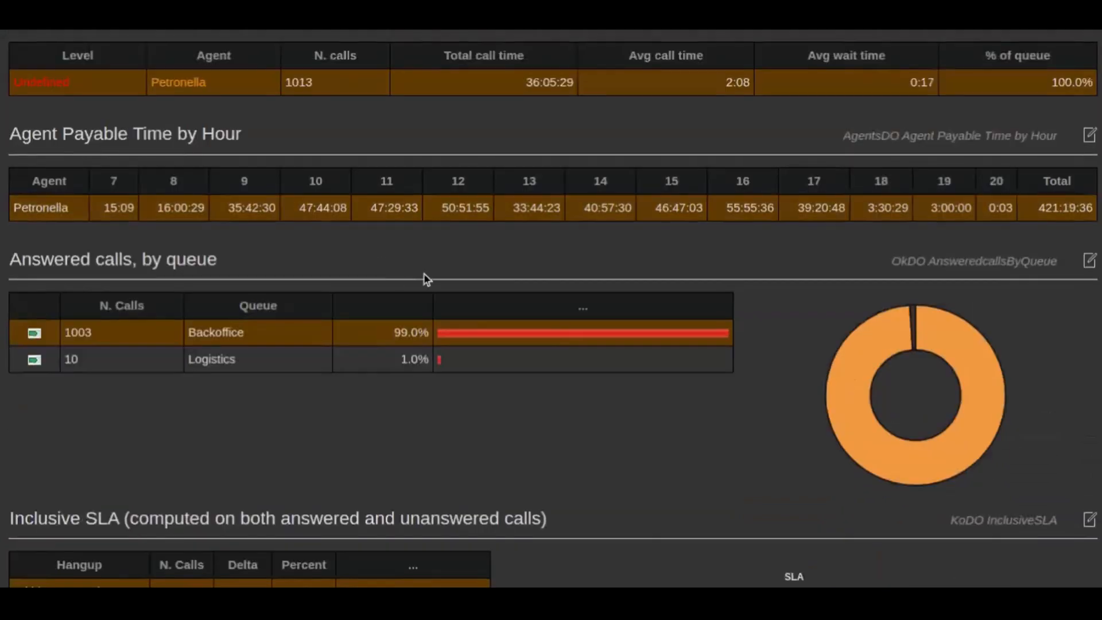
scroll(426, 278, "down", 3)
scroll(431, 281, "down", 3)
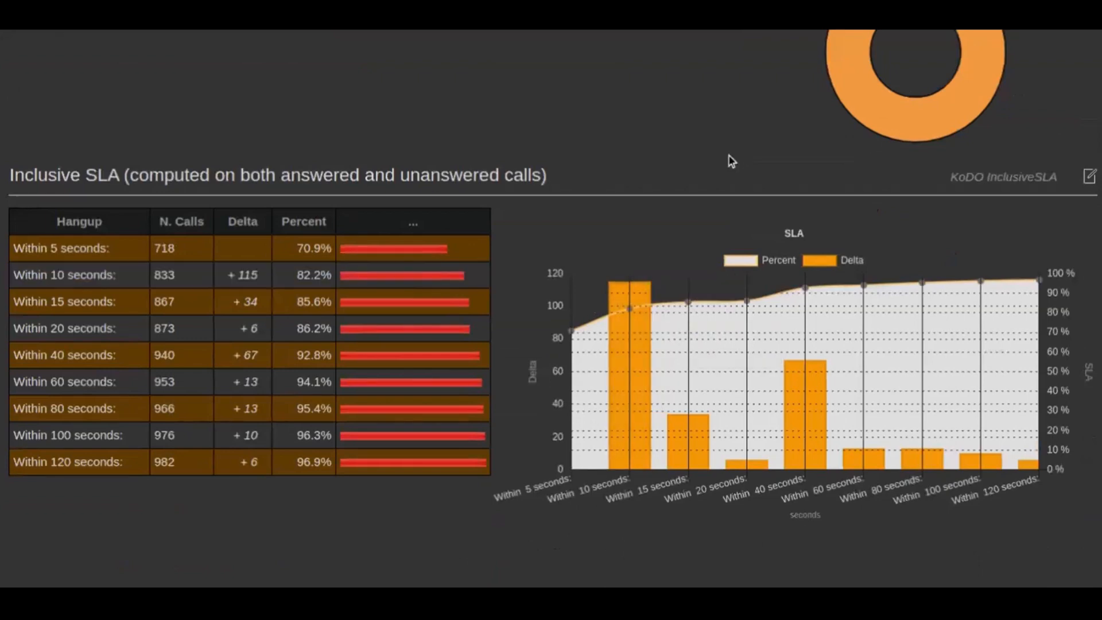
scroll(728, 159, "up", 12)
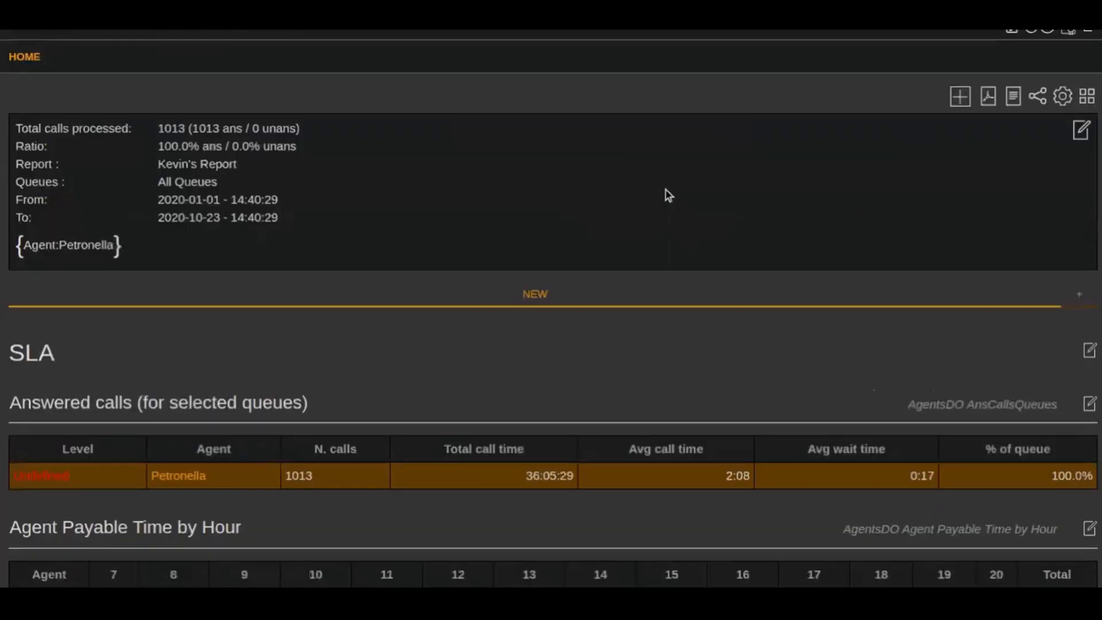
scroll(666, 191, "up", 1)
left_click(10, 92)
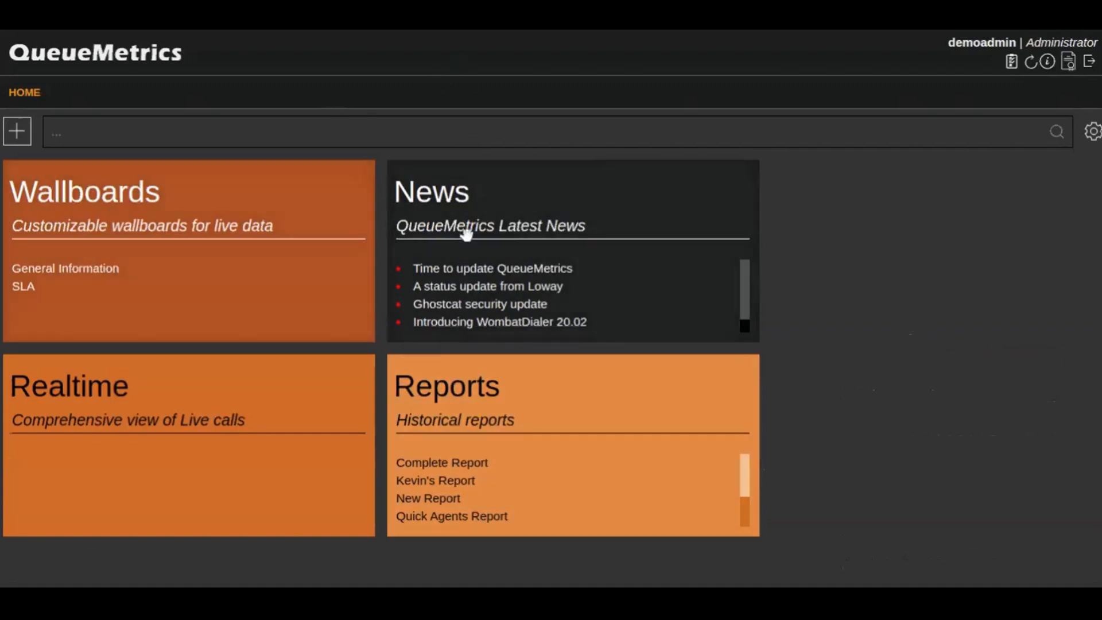
Reopen Kevin's Report and review its SLA, payable time and answered-calls-by-queue tables.
scroll(833, 244, "down", 2)
scroll(831, 242, "up", 2)
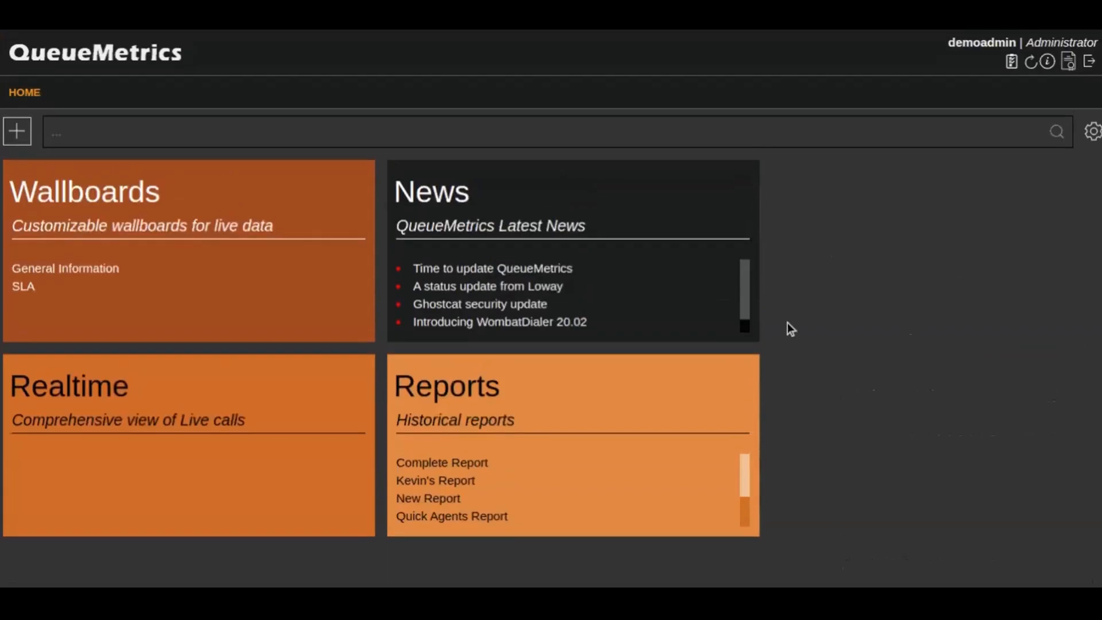
left_click(423, 487)
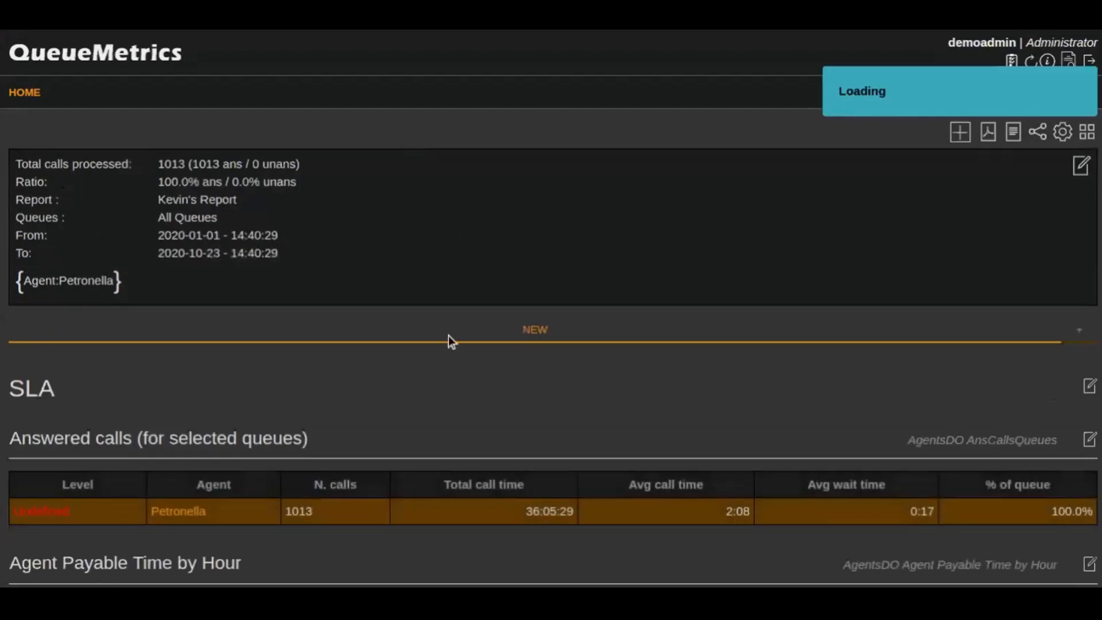
scroll(419, 423, "down", 6)
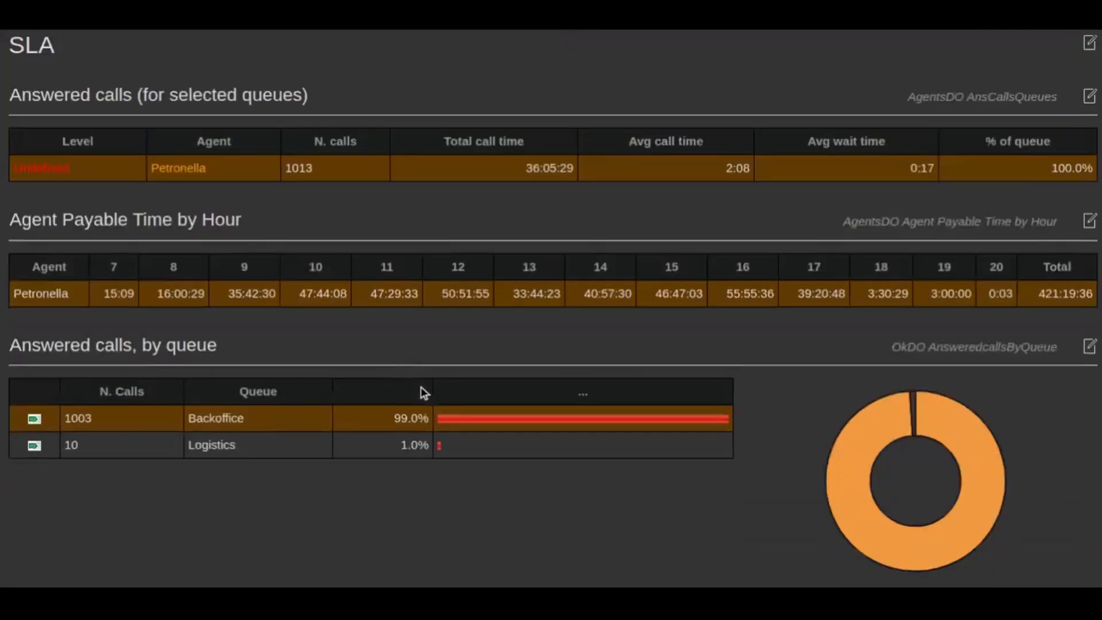